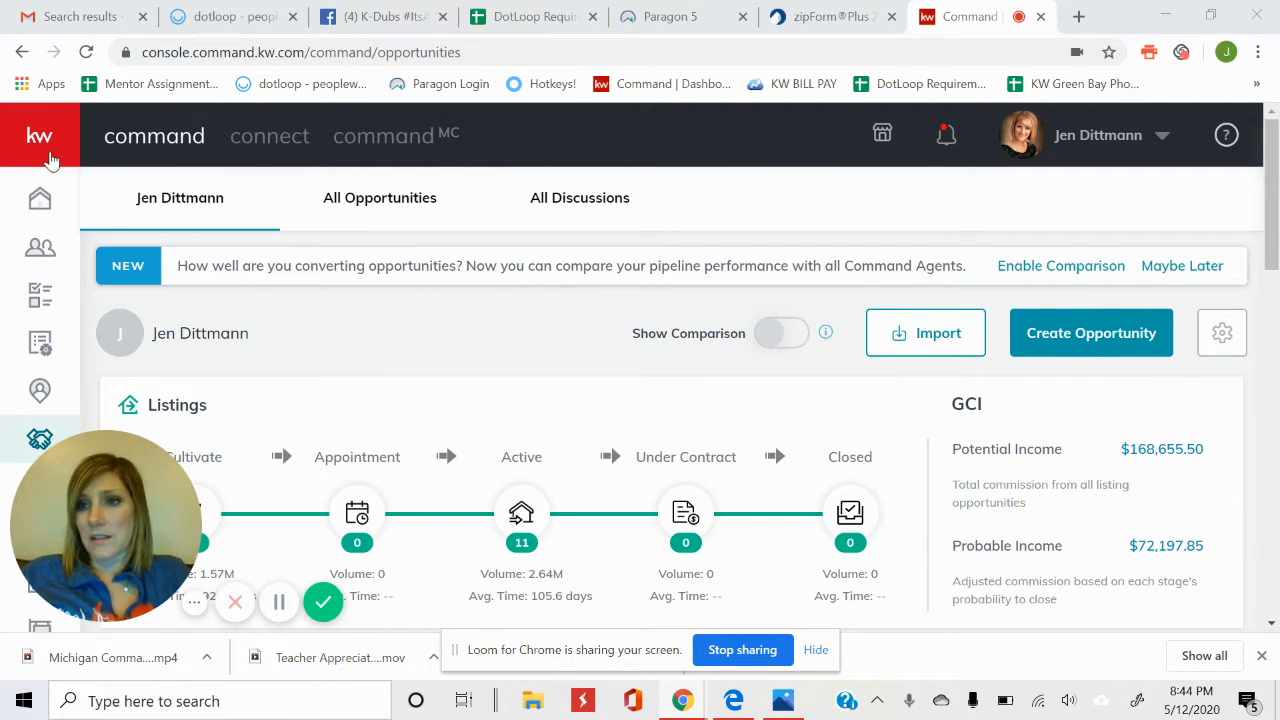
Go back to Home and reload the Command Dashboard welcome page.
{"action": "left_click", "coordinate": [53, 197]}
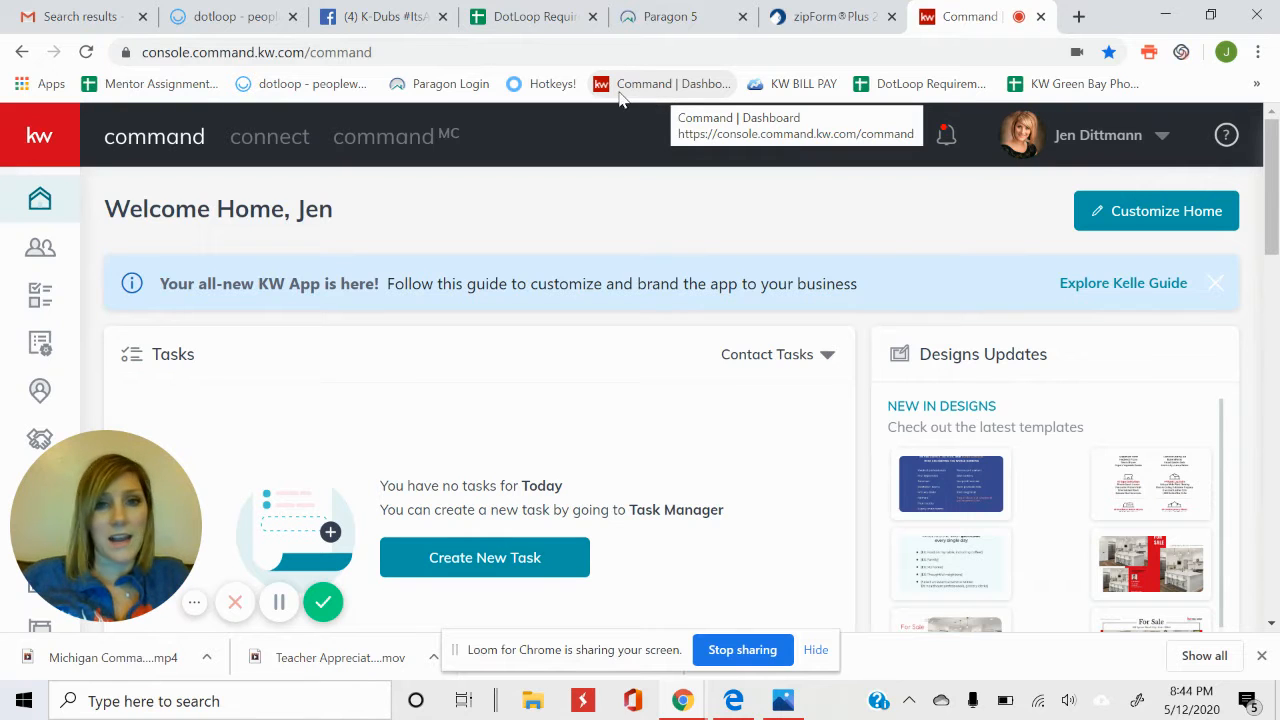
{"action": "left_click", "coordinate": [687, 88]}
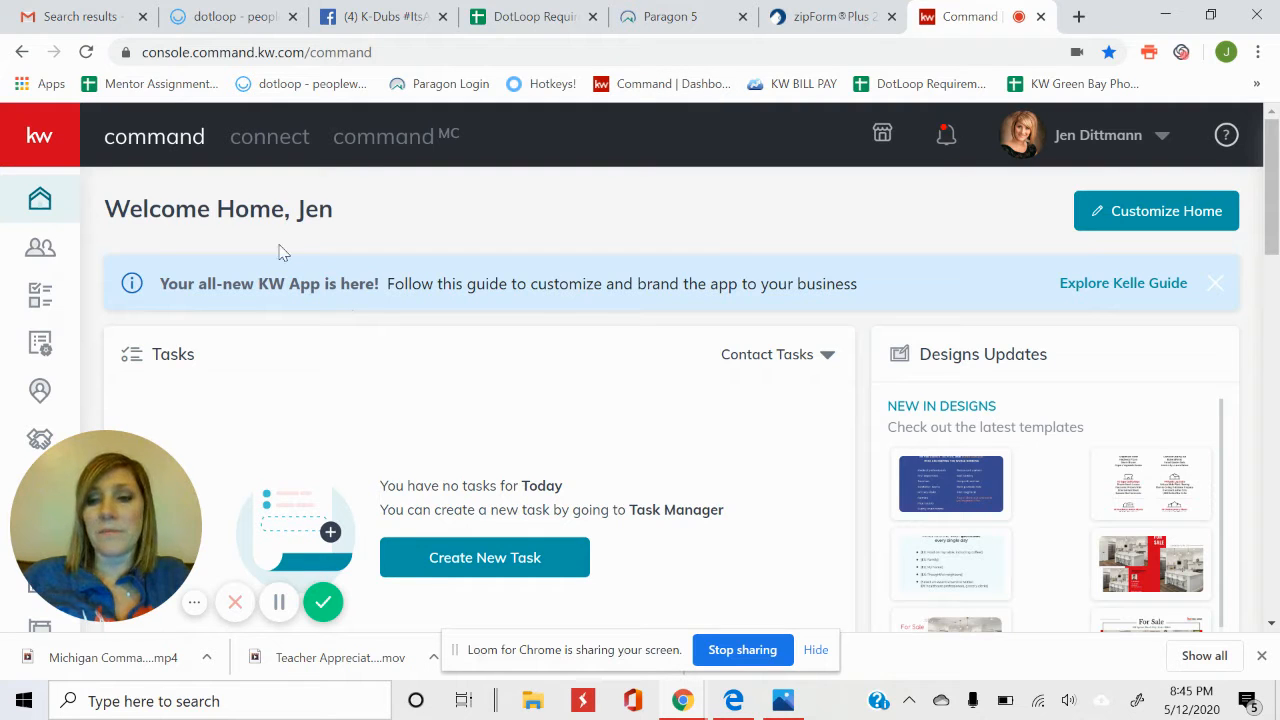
Open Contacts to show the All Contacts SmartView with 1669 entries.
{"action": "left_click", "coordinate": [38, 247]}
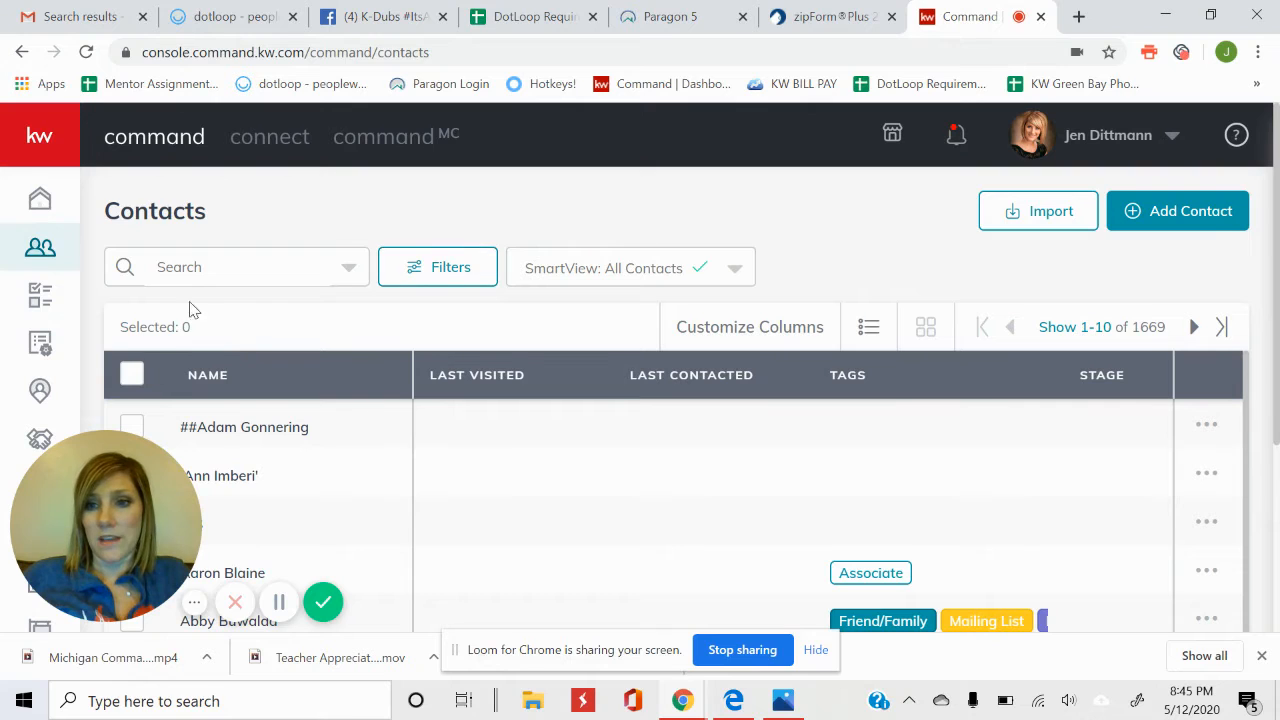
Search contacts by the client's first name and open the match's Edit Contact form.
{"action": "left_click", "coordinate": [217, 267]}
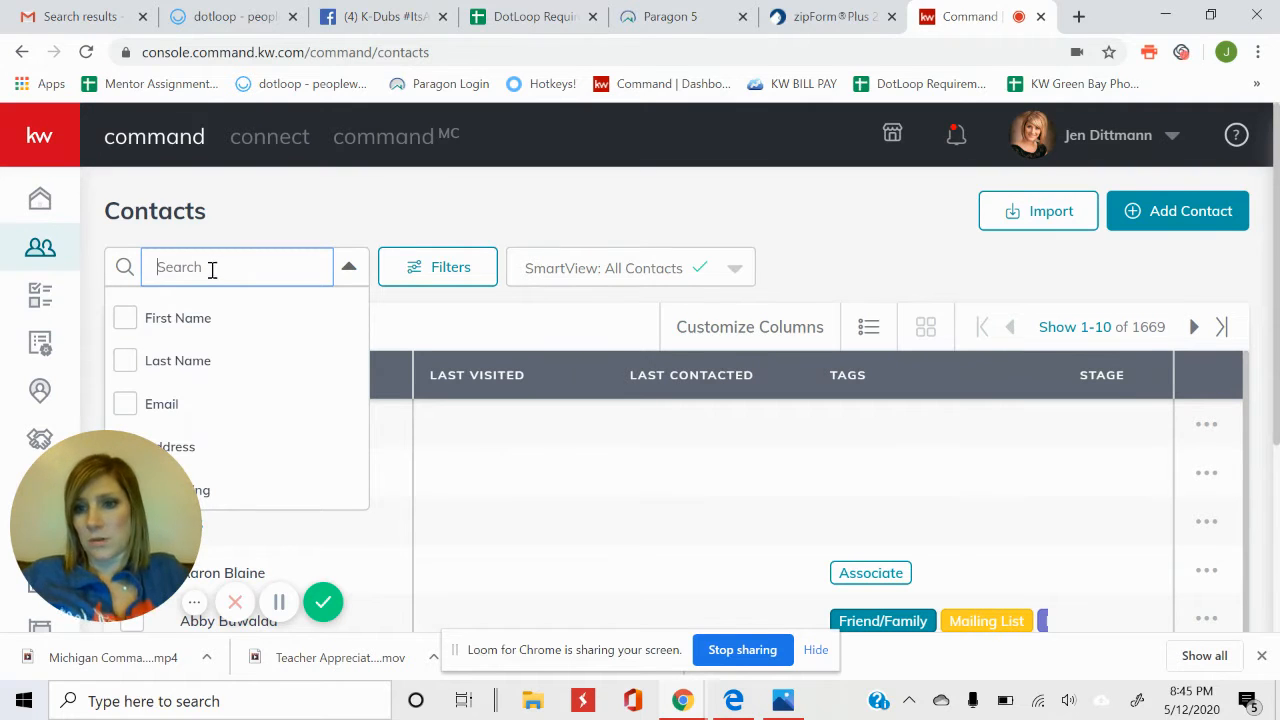
{"action": "left_click", "coordinate": [125, 317]}
{"action": "left_click", "coordinate": [231, 263]}
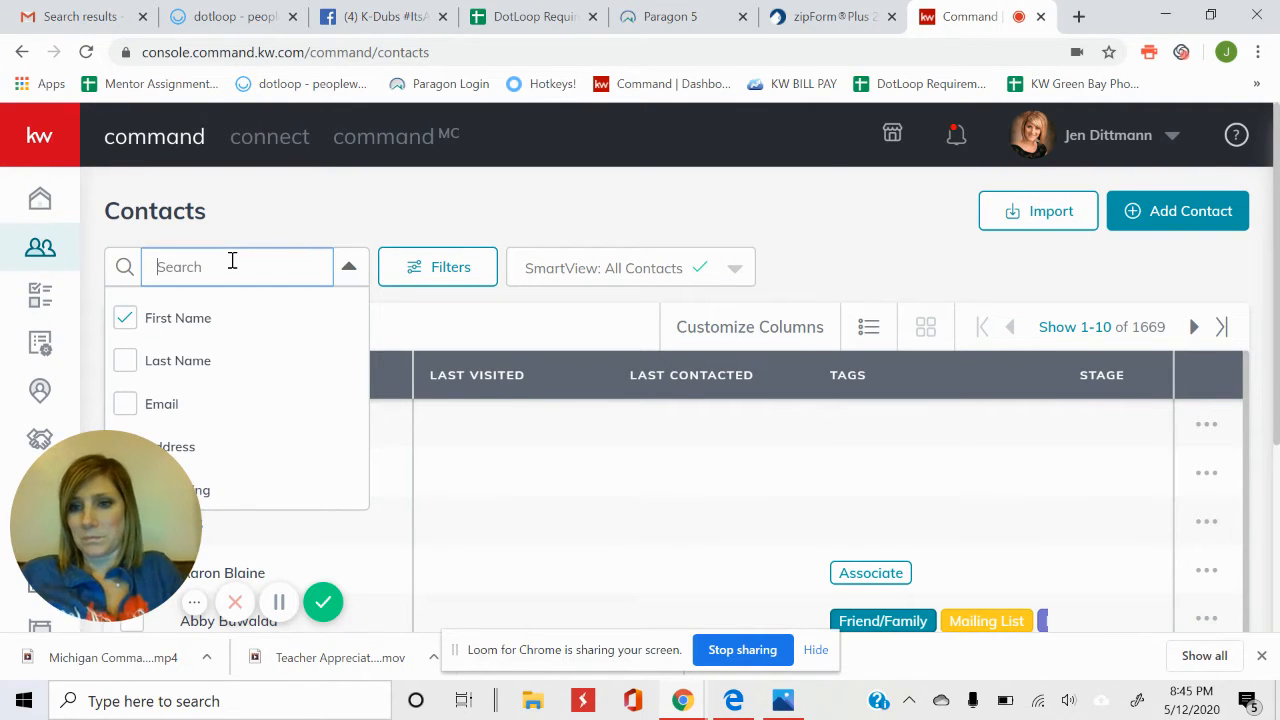
{"action": "left_click", "coordinate": [449, 207]}
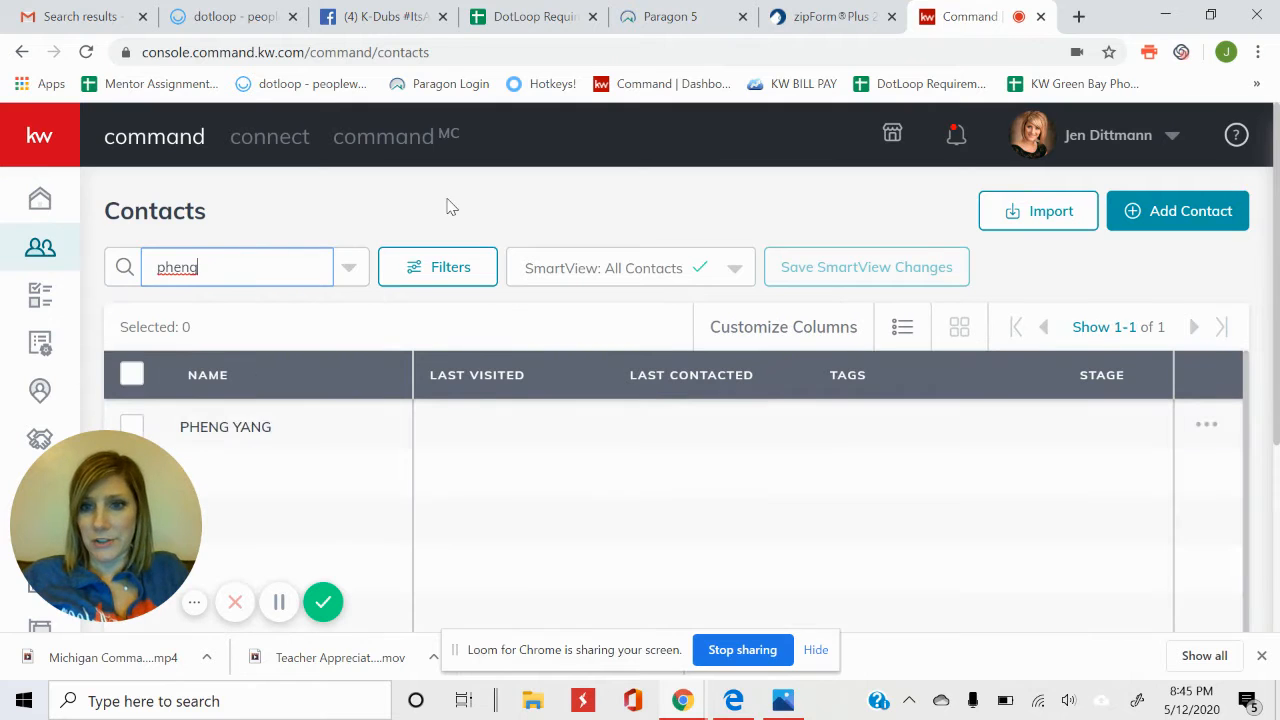
{"action": "left_click", "coordinate": [131, 427]}
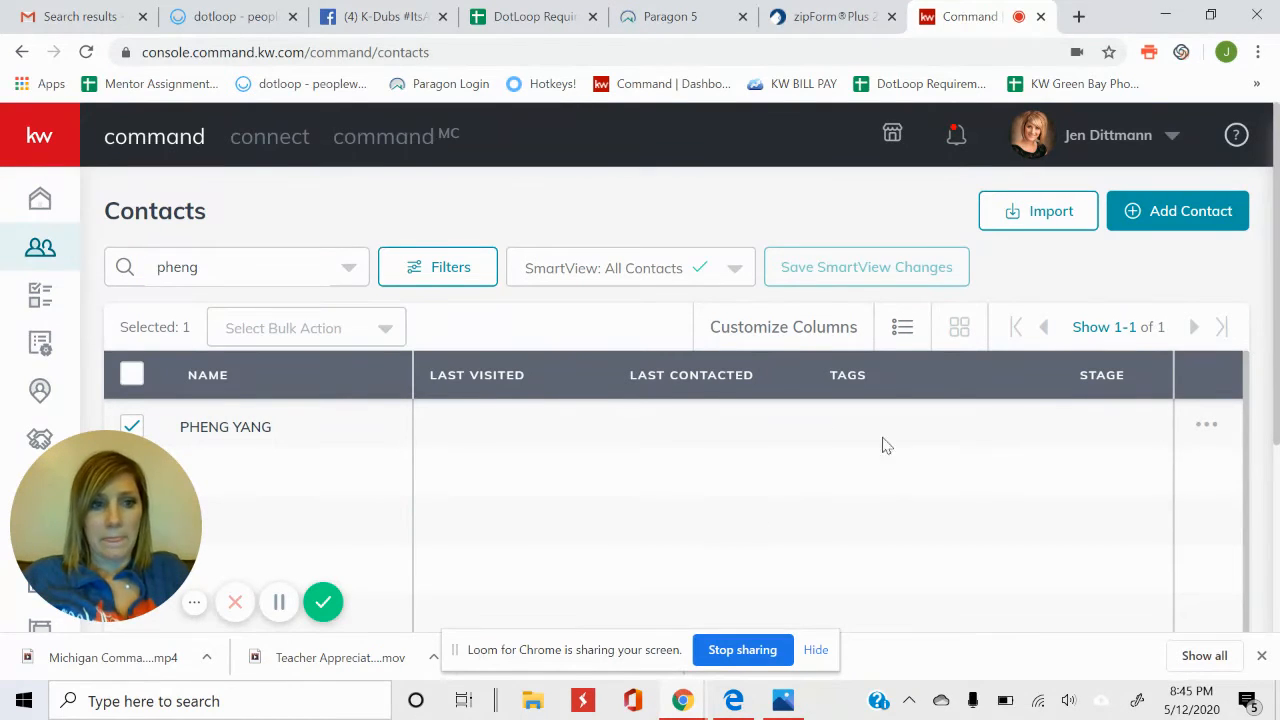
{"action": "left_click", "coordinate": [1207, 425]}
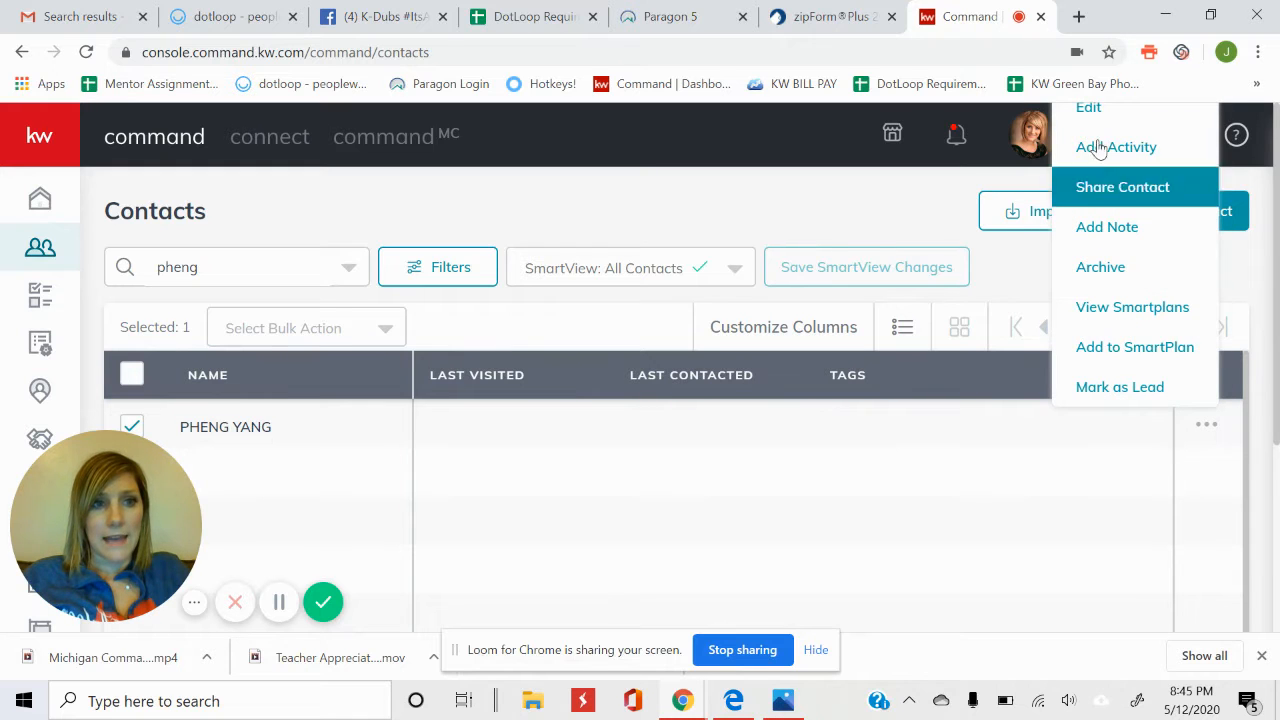
{"action": "left_click", "coordinate": [1095, 121]}
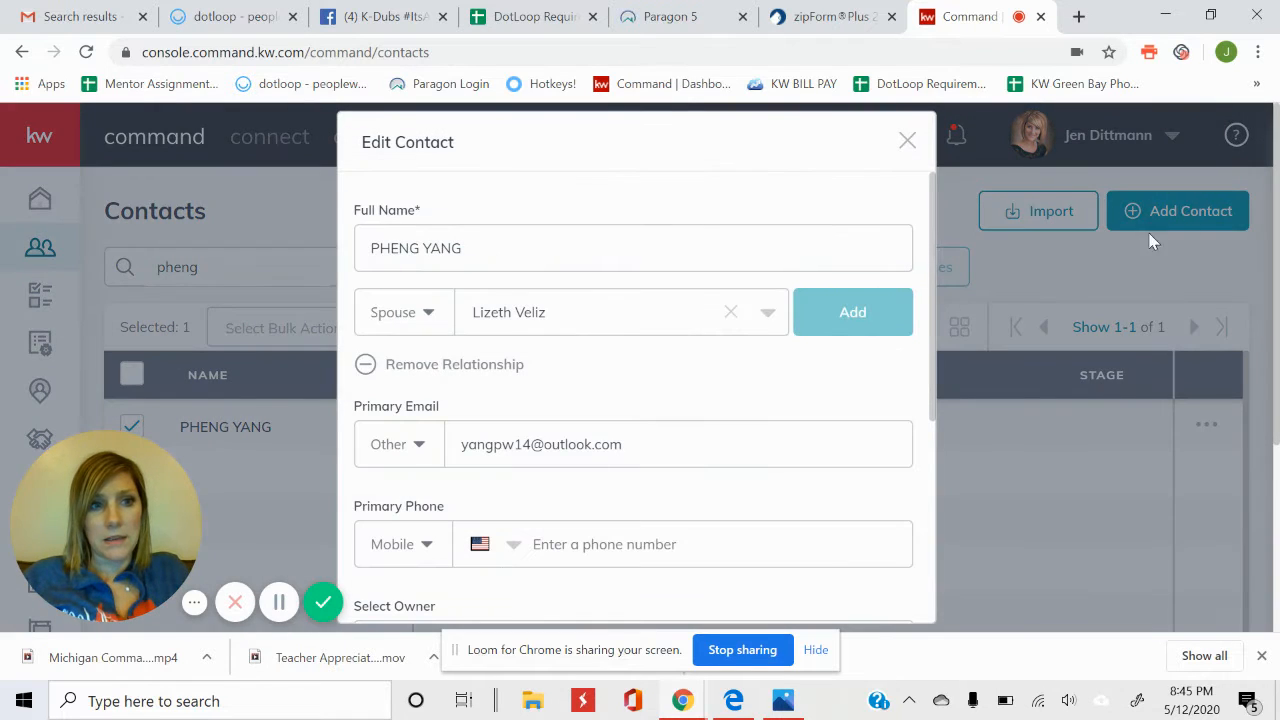
Replace the all-caps Full Name with the client's name in proper case.
{"action": "left_click", "coordinate": [491, 243]}
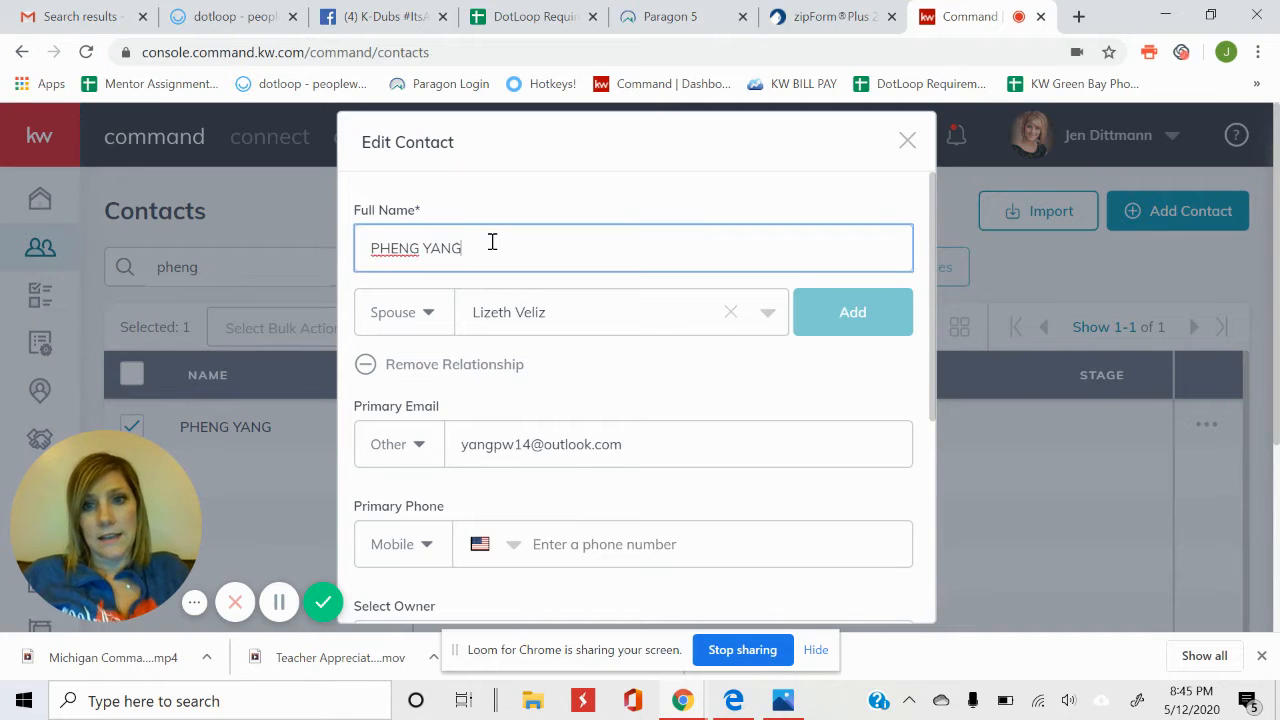
{"action": "key", "text": "ctrl+a"}
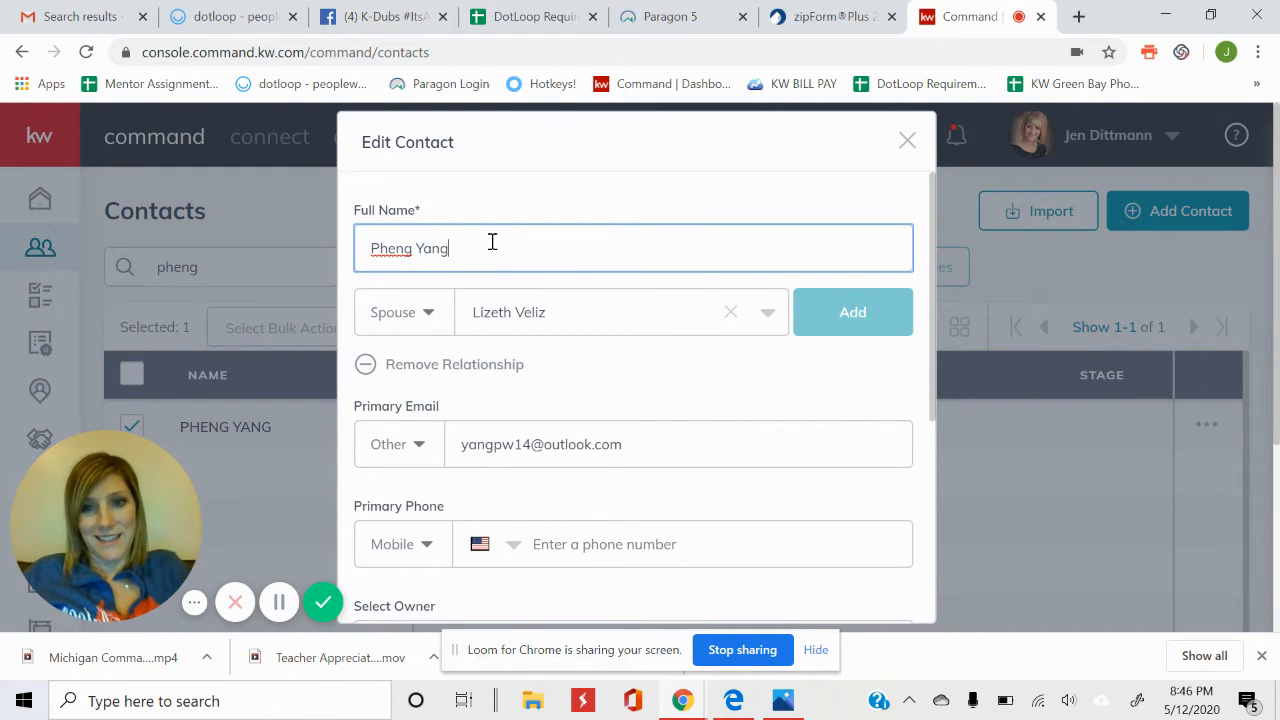
{"action": "left_click", "coordinate": [565, 214]}
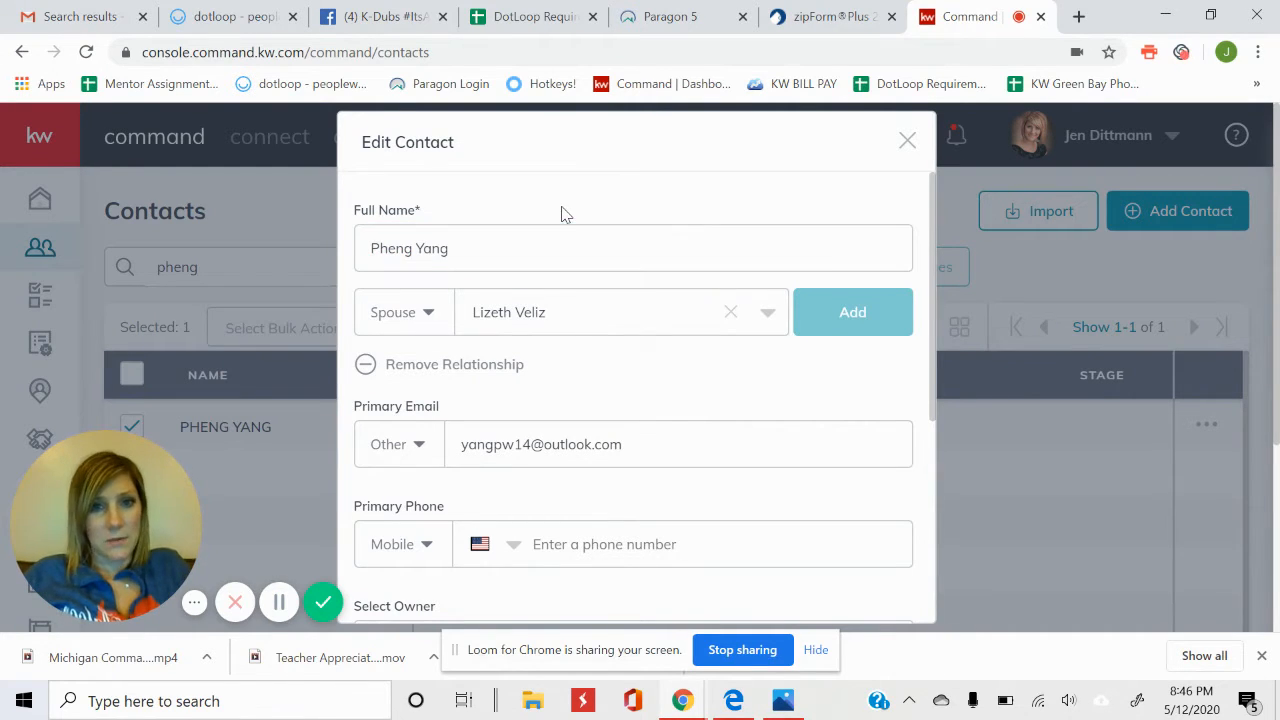
Remove the old spouse relationship and link the spouse again from contact suggestions.
{"action": "left_click", "coordinate": [726, 366]}
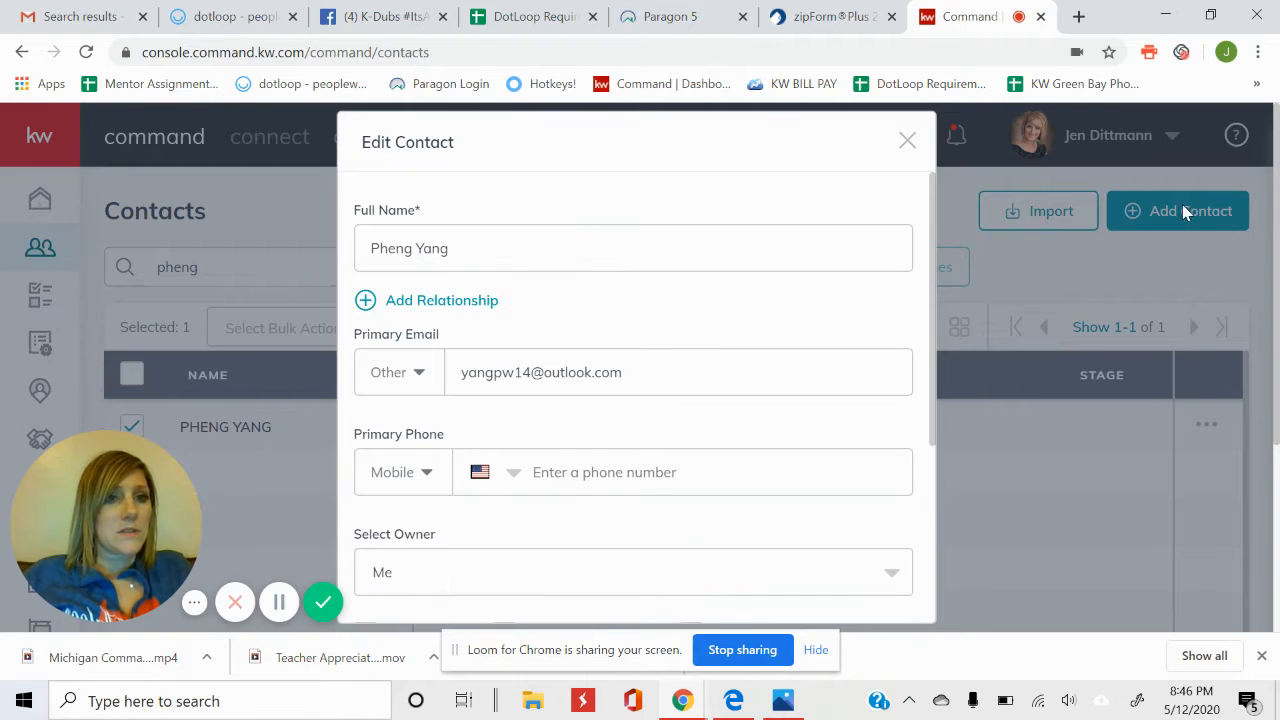
{"action": "left_click", "coordinate": [486, 300]}
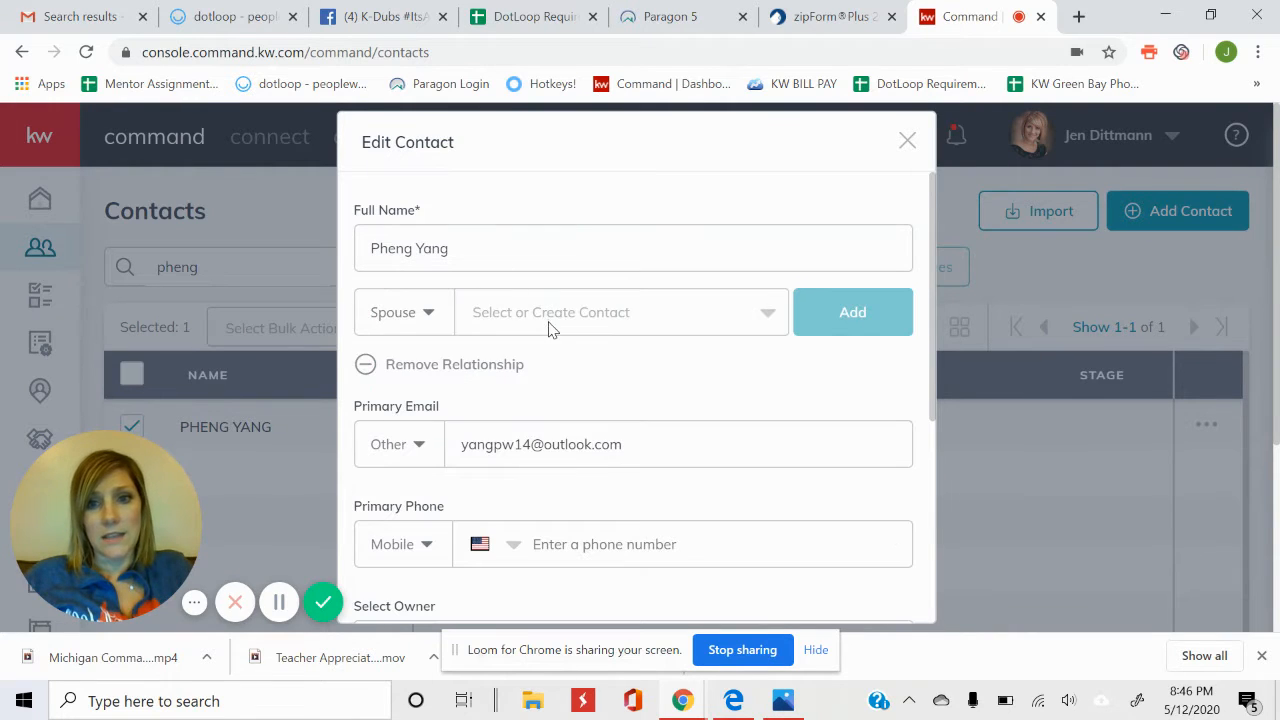
{"action": "left_click", "coordinate": [547, 325]}
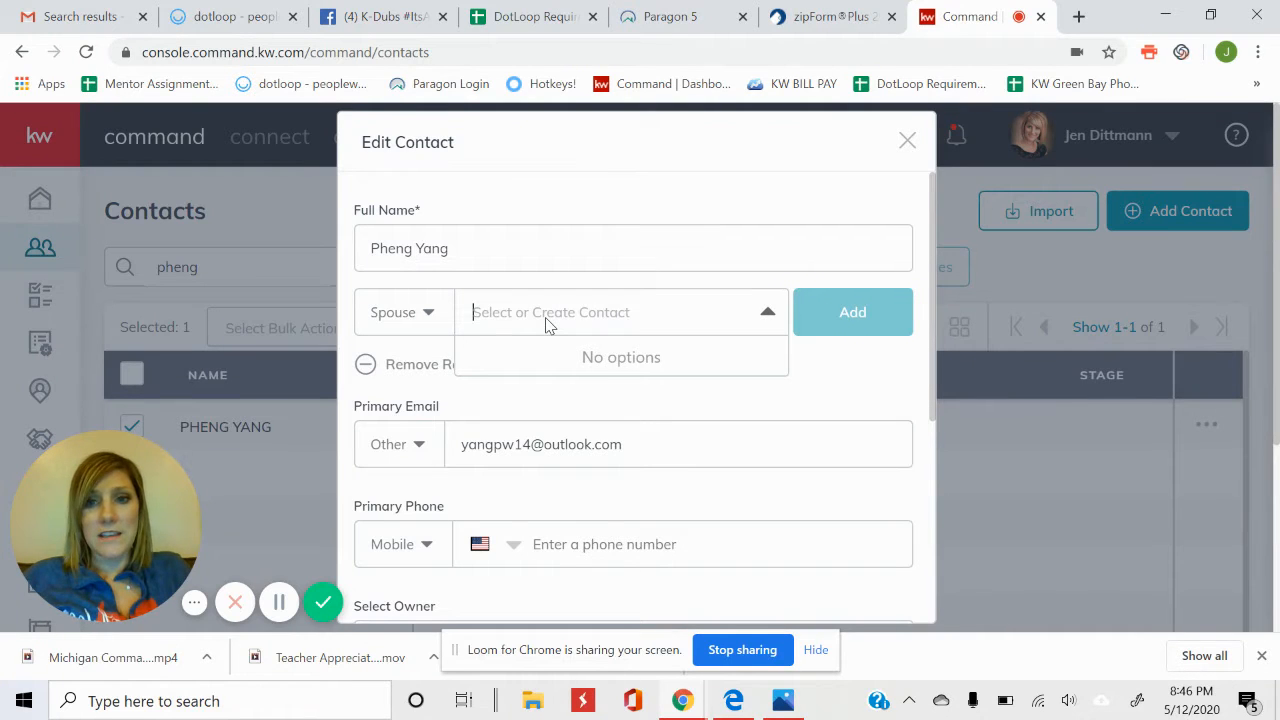
{"action": "left_click", "coordinate": [416, 249]}
{"action": "left_click", "coordinate": [600, 316]}
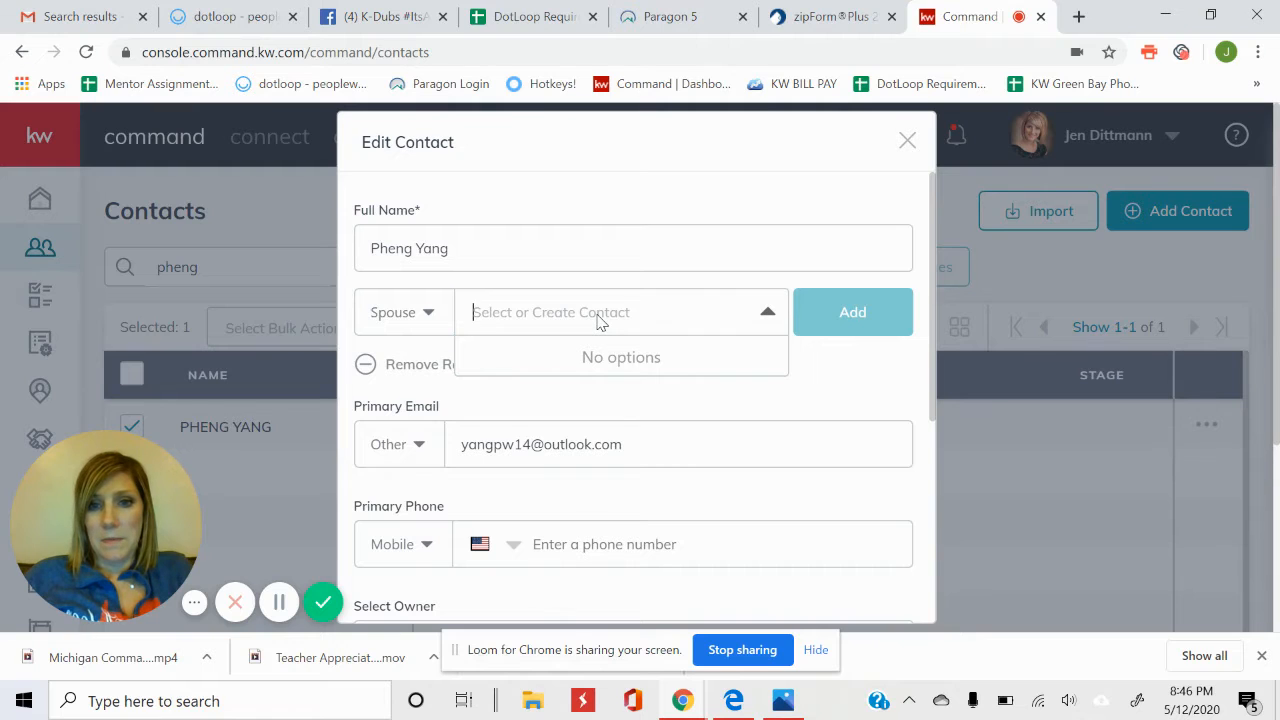
{"action": "type", "text": "Liz"}
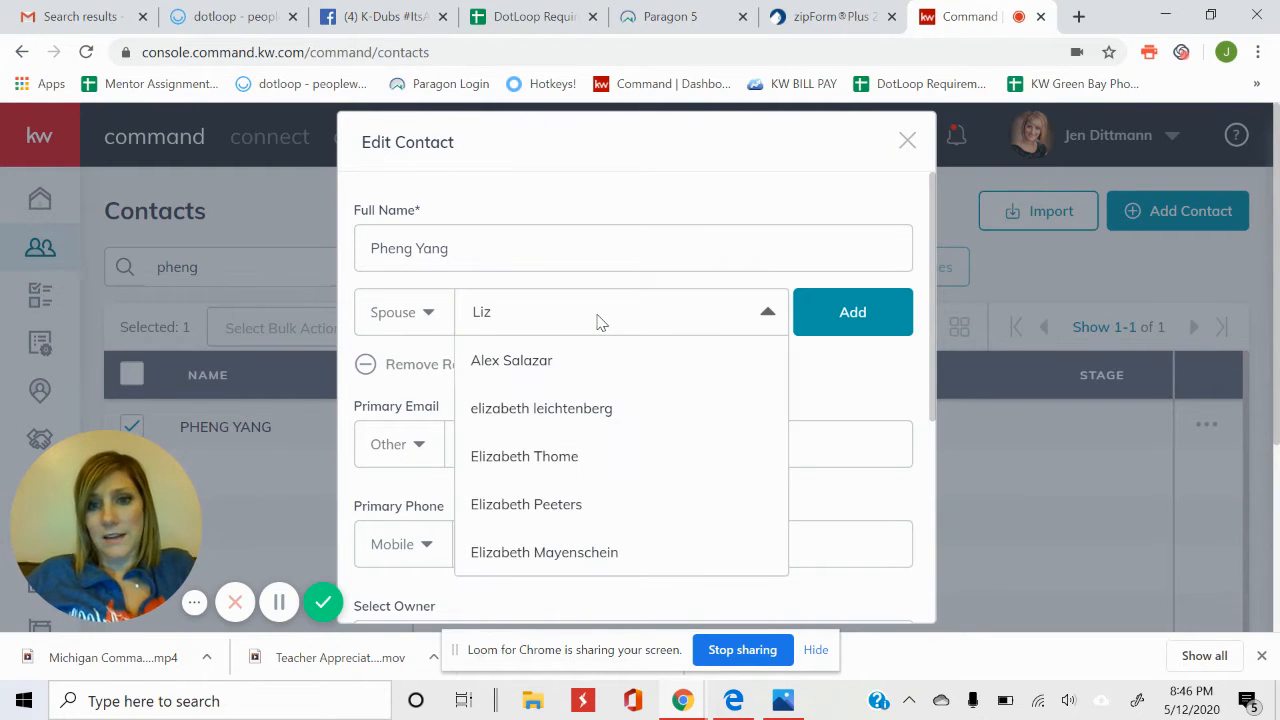
{"action": "type", "text": "e"}
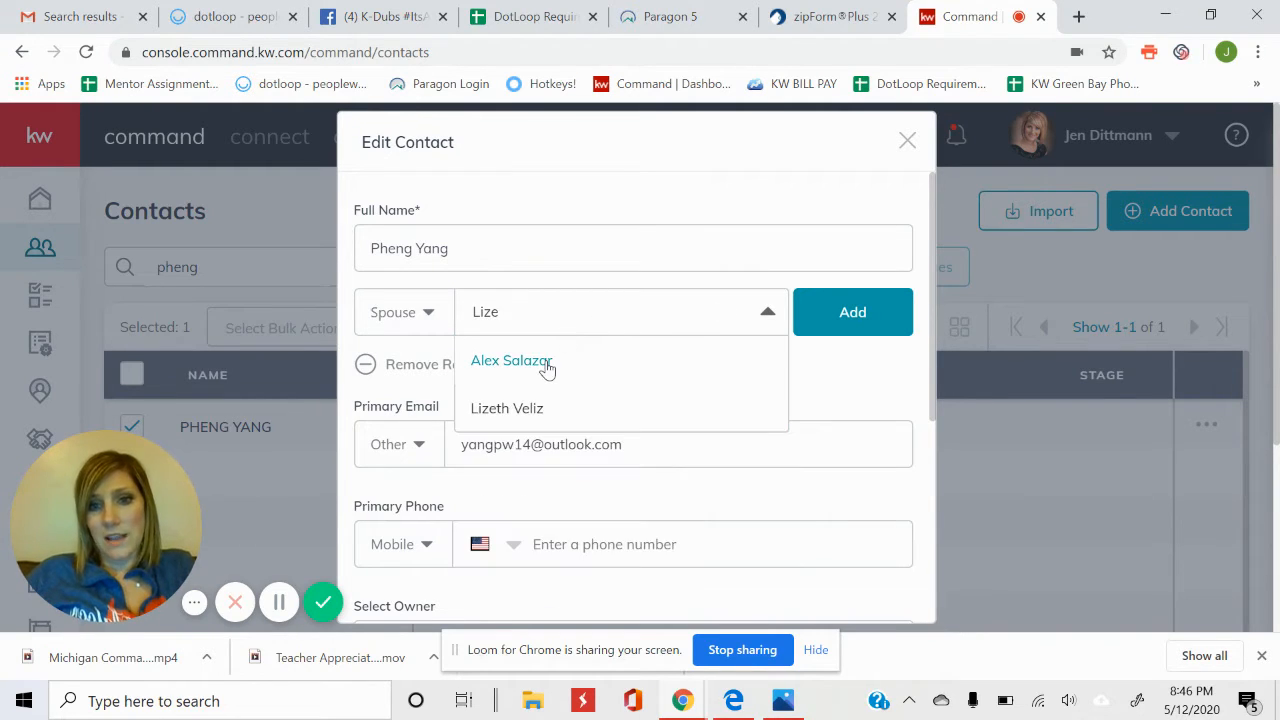
{"action": "left_click", "coordinate": [530, 406]}
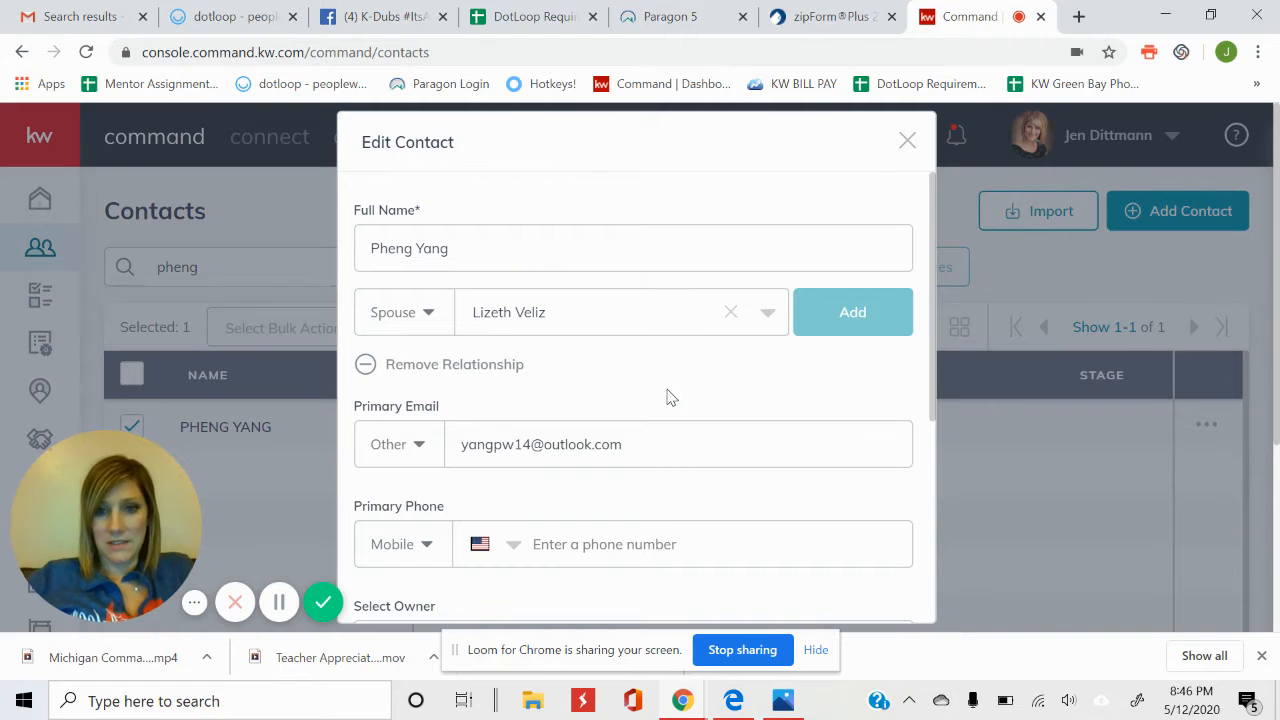
Check the relationship types and add a Spouse relationship by searching the spouse's name.
{"action": "scroll", "coordinate": [670, 397], "scroll_direction": "down", "scroll_amount": 3}
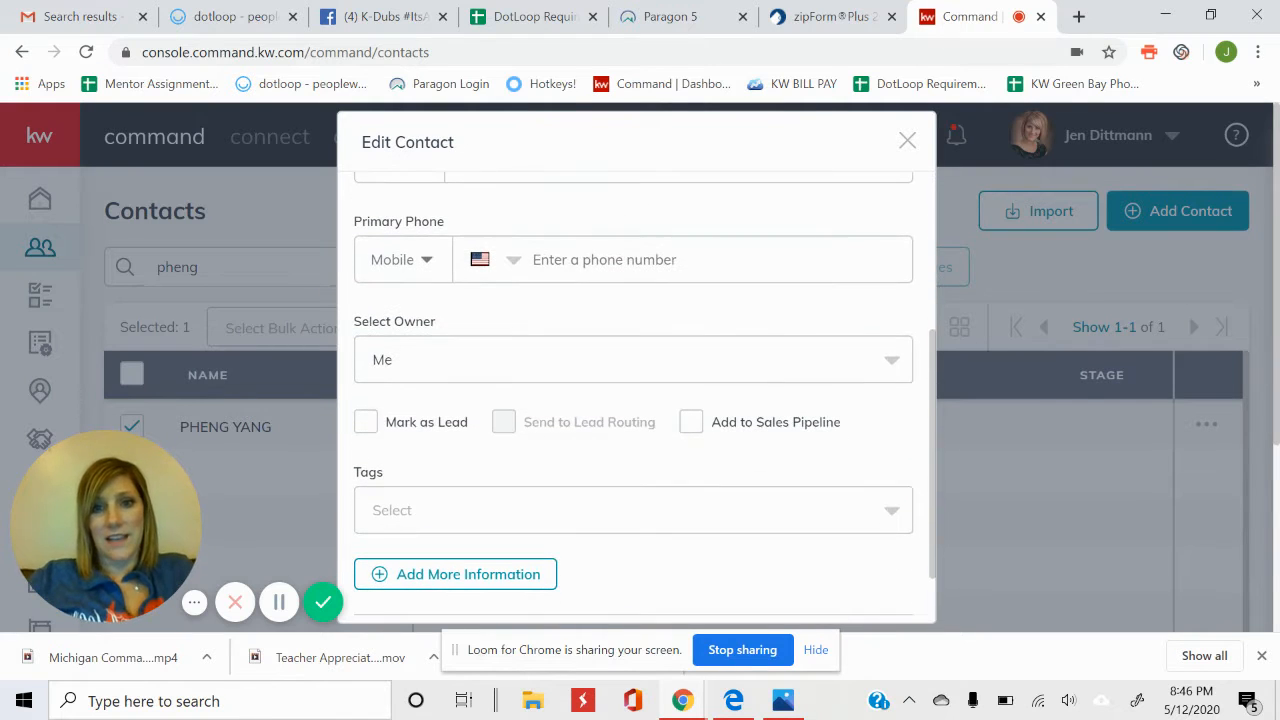
{"action": "scroll", "coordinate": [645, 398], "scroll_direction": "down", "scroll_amount": 1}
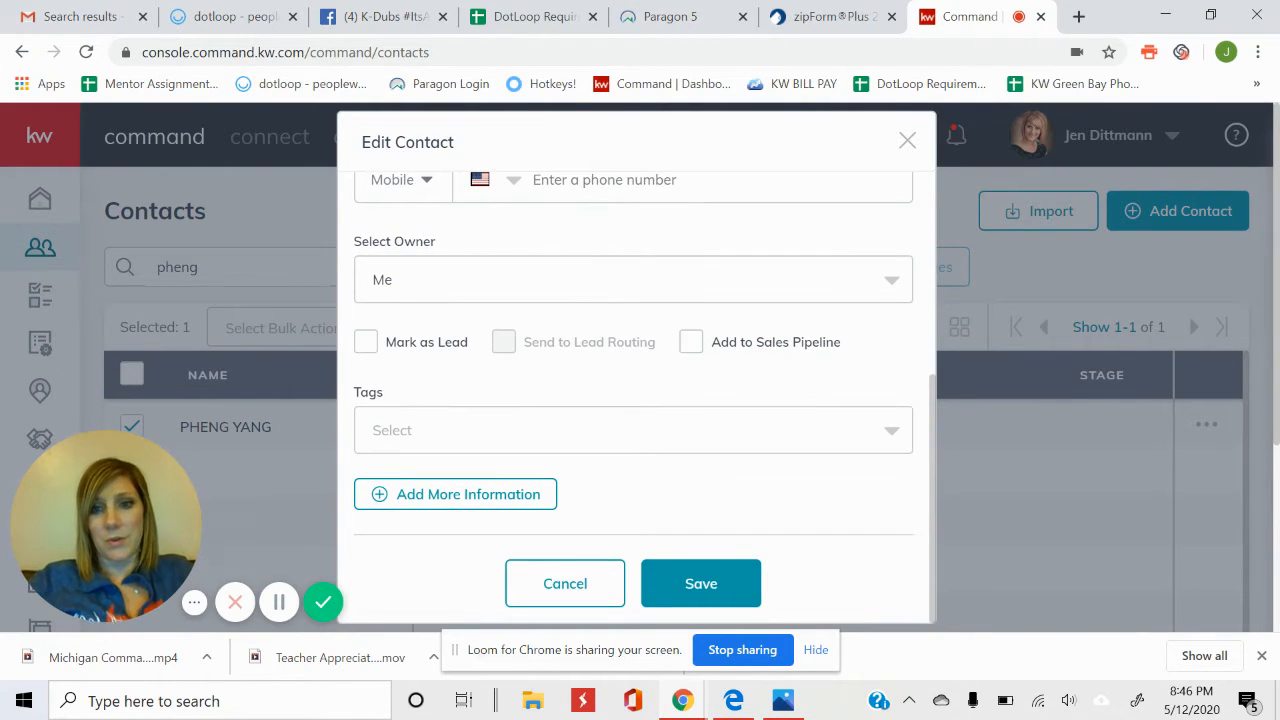
{"action": "scroll", "coordinate": [645, 398], "scroll_direction": "down", "scroll_amount": 1}
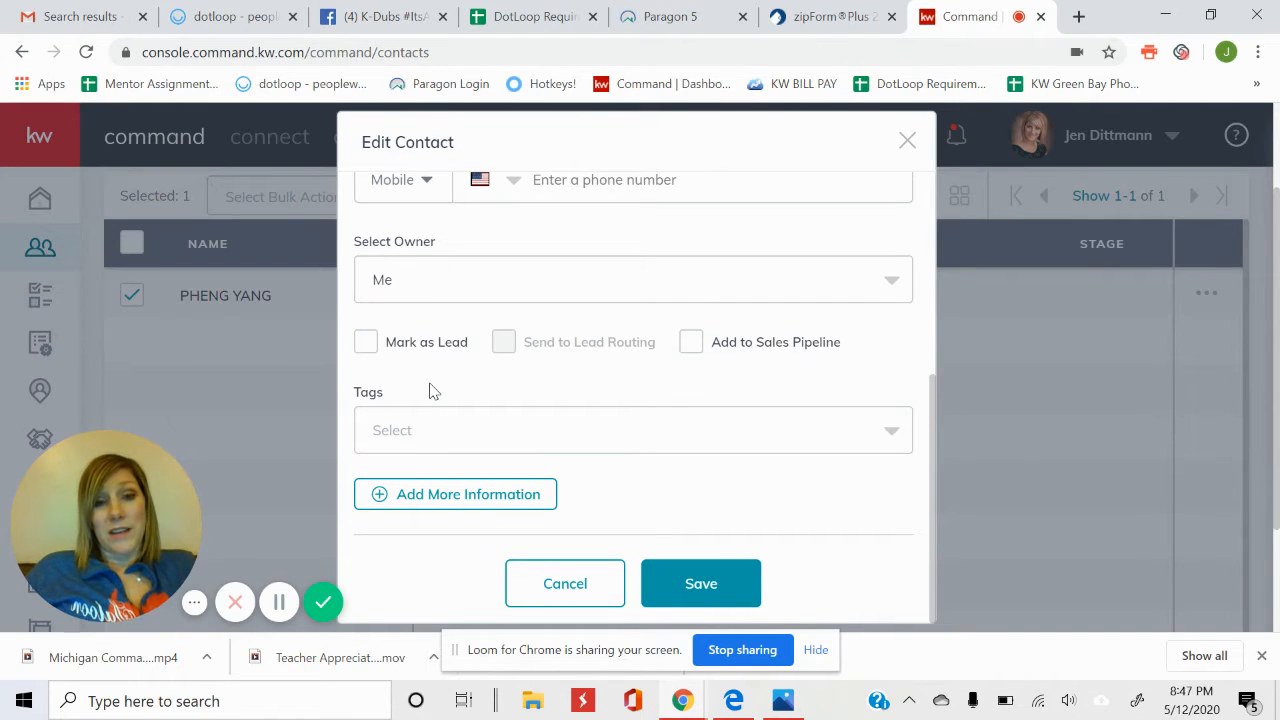
{"action": "scroll", "coordinate": [397, 340], "scroll_direction": "up", "scroll_amount": 4}
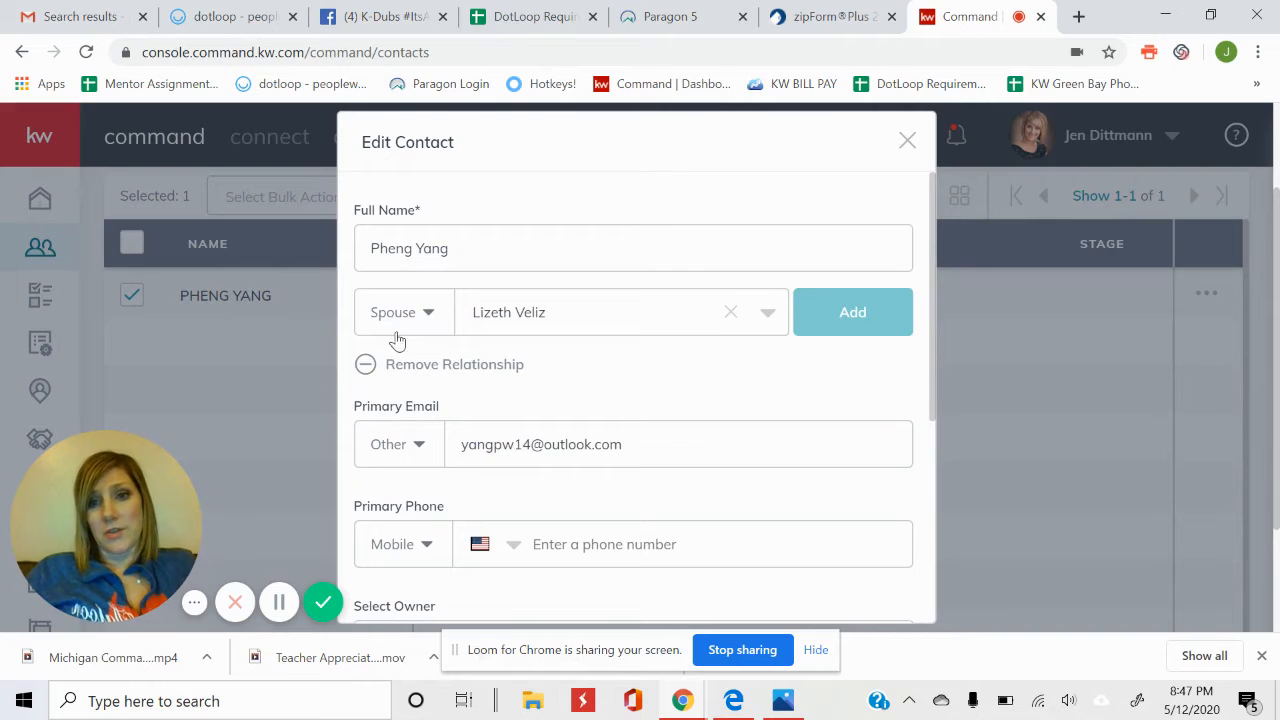
{"action": "left_click", "coordinate": [435, 320]}
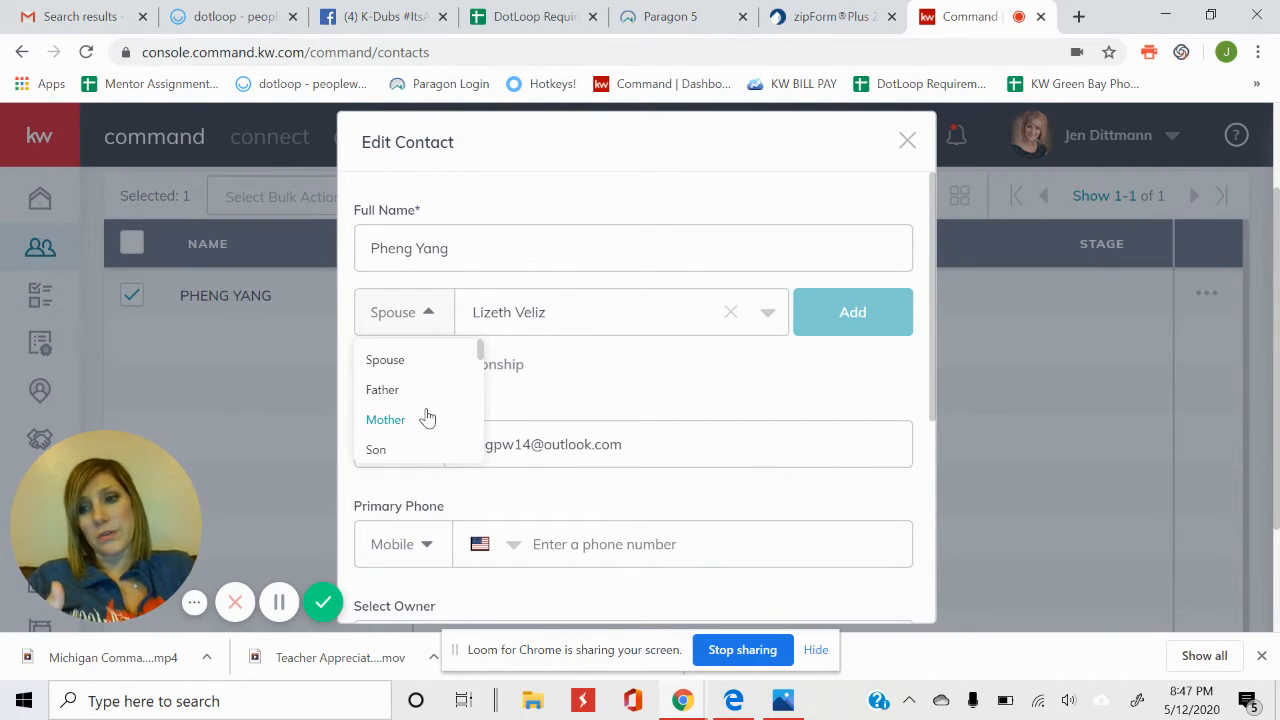
{"action": "left_click", "coordinate": [628, 358]}
{"action": "scroll", "coordinate": [628, 358], "scroll_direction": "down", "scroll_amount": 3}
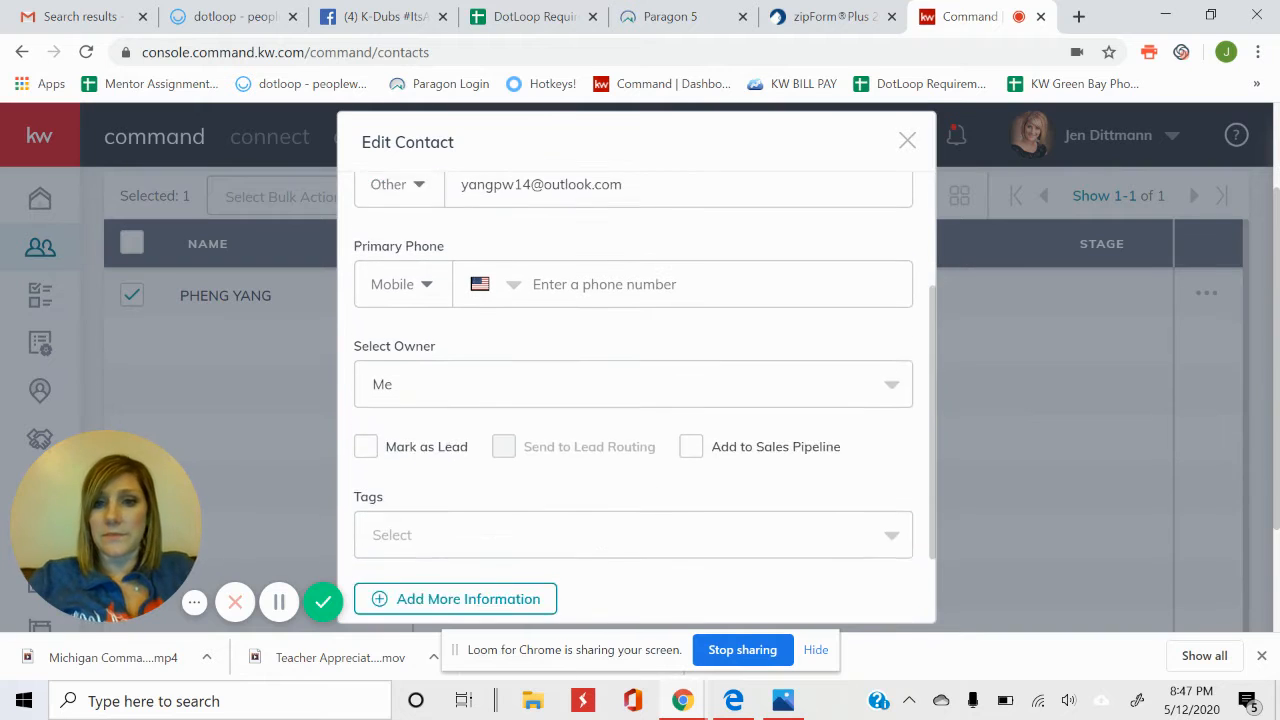
{"action": "scroll", "coordinate": [628, 358], "scroll_direction": "up", "scroll_amount": 3}
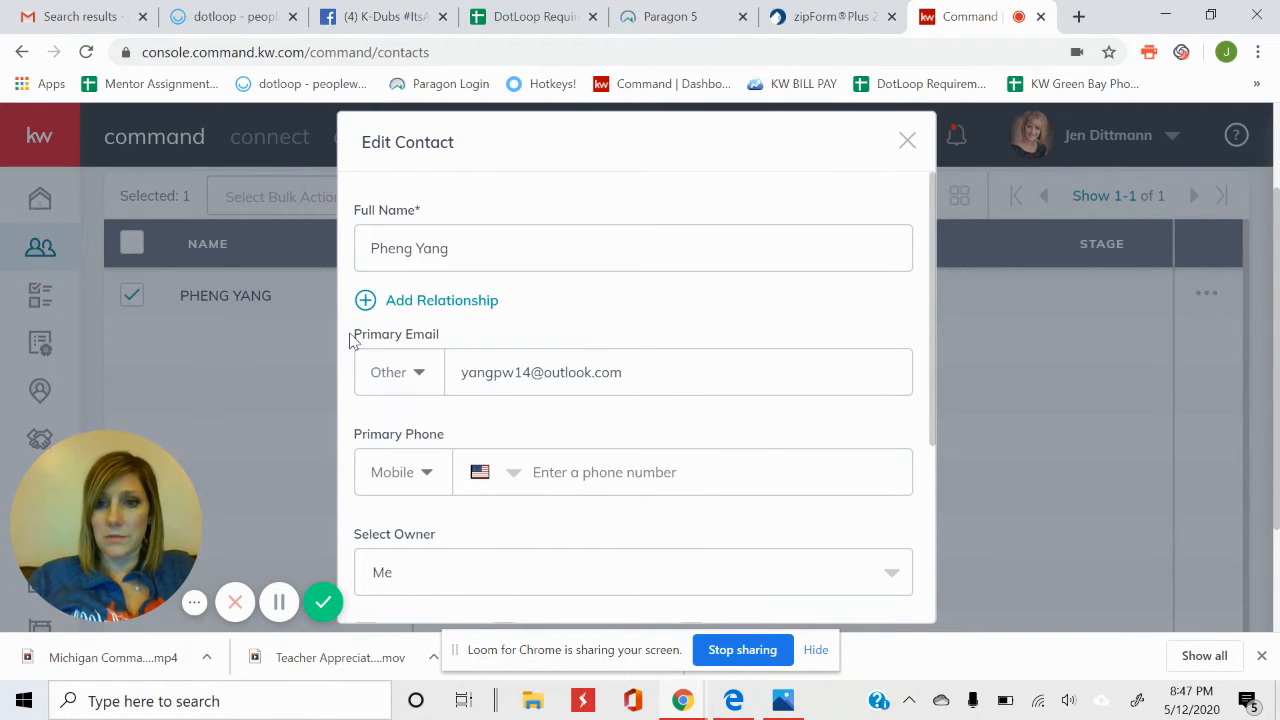
{"action": "left_click", "coordinate": [414, 306]}
{"action": "left_click", "coordinate": [500, 315]}
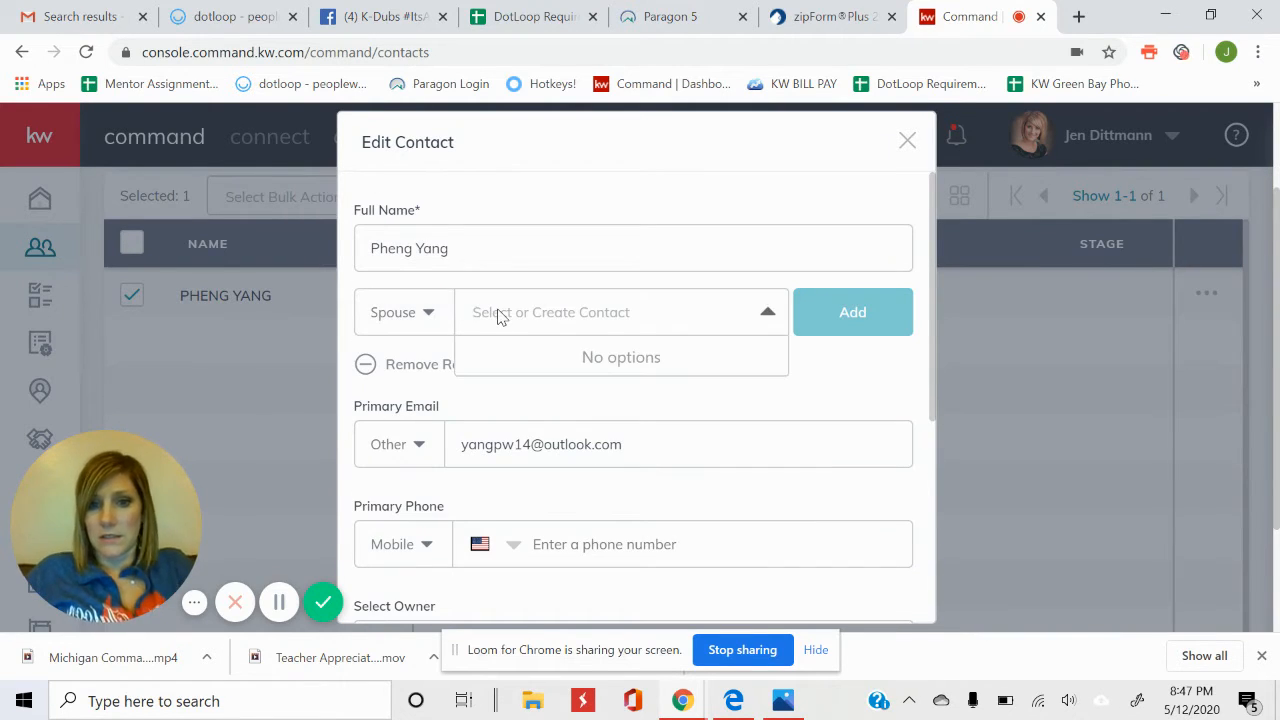
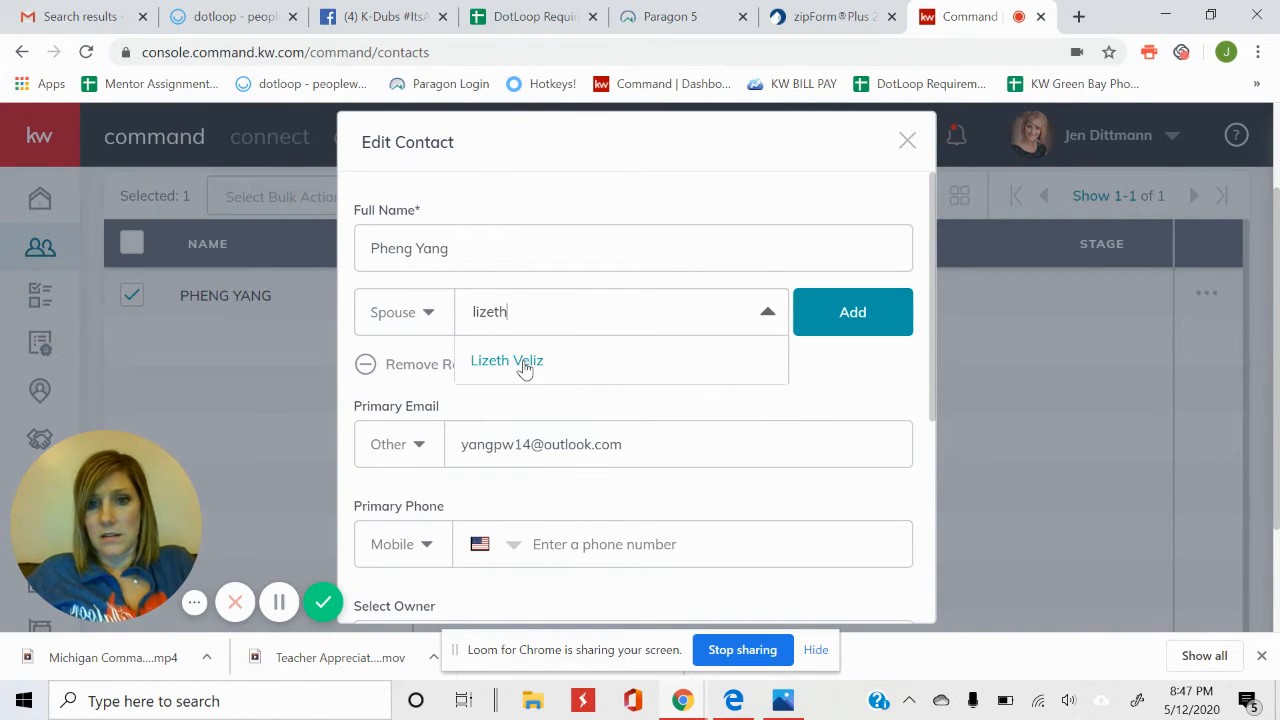
{"action": "left_click", "coordinate": [524, 362]}
Remove that link and re-add the spouse from the search suggestions.
{"action": "left_click", "coordinate": [565, 372]}
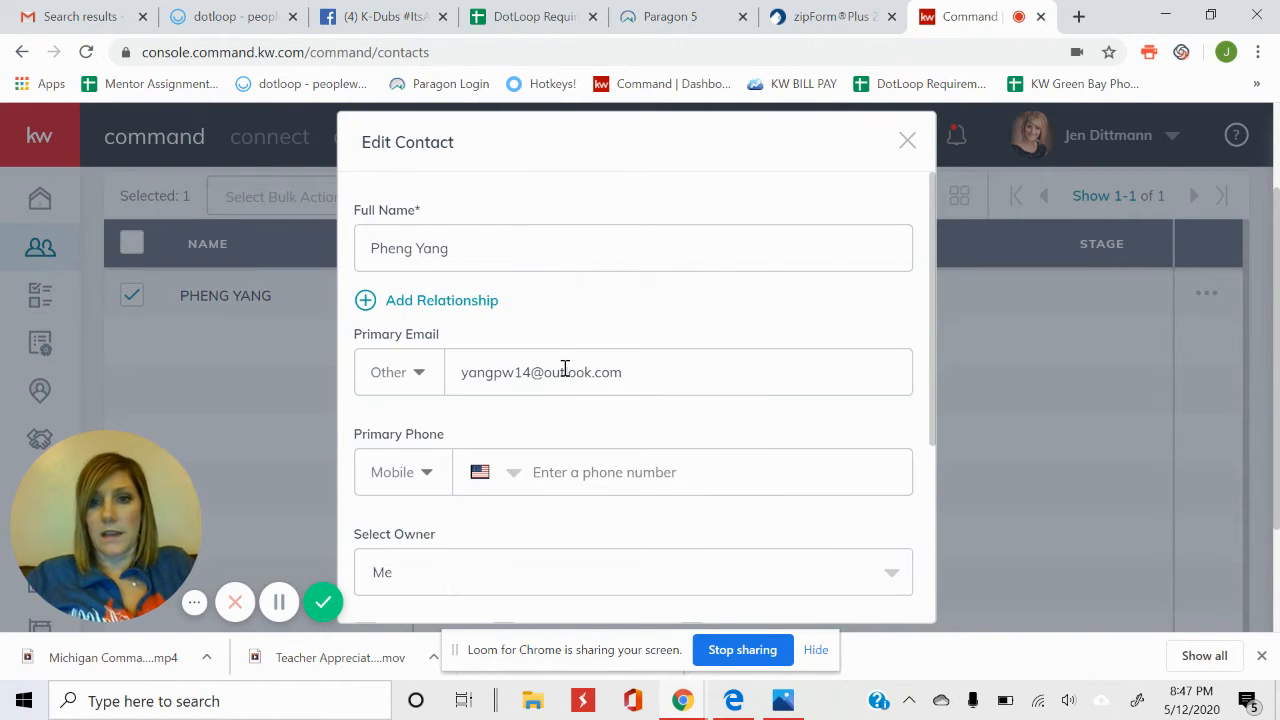
{"action": "left_click", "coordinate": [484, 304]}
{"action": "left_click", "coordinate": [519, 327]}
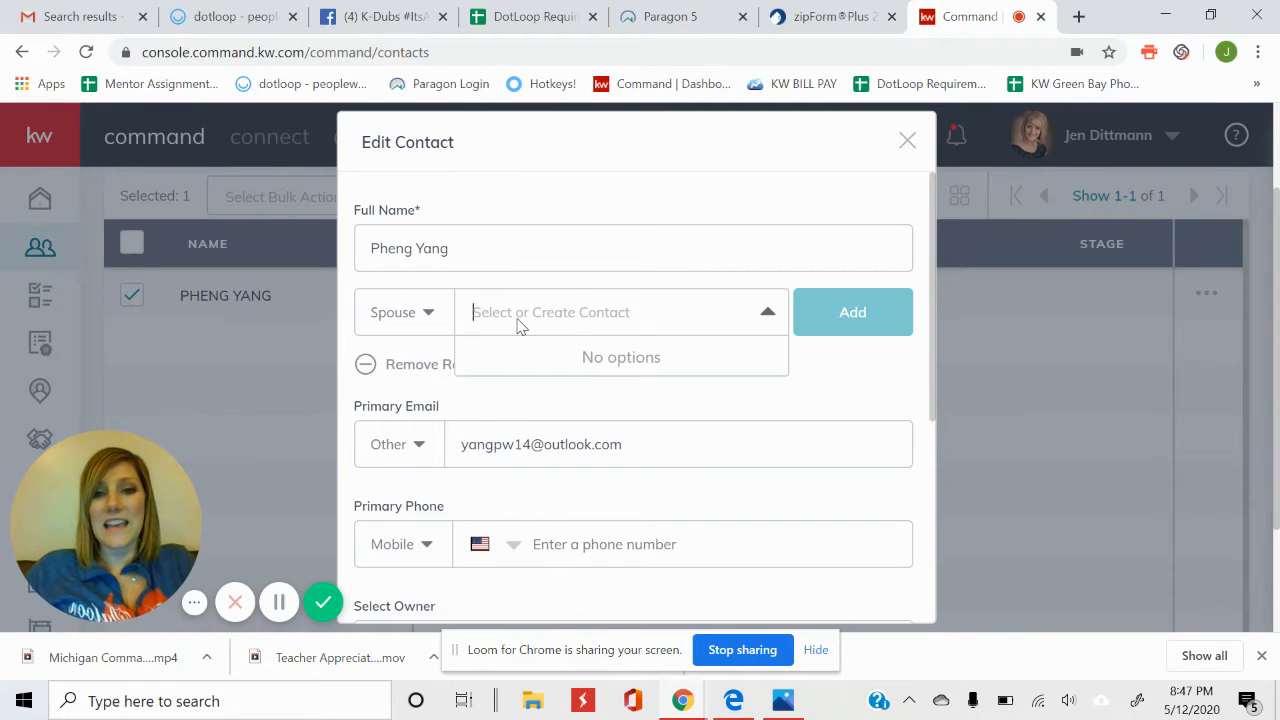
{"action": "type", "text": "lizeth"}
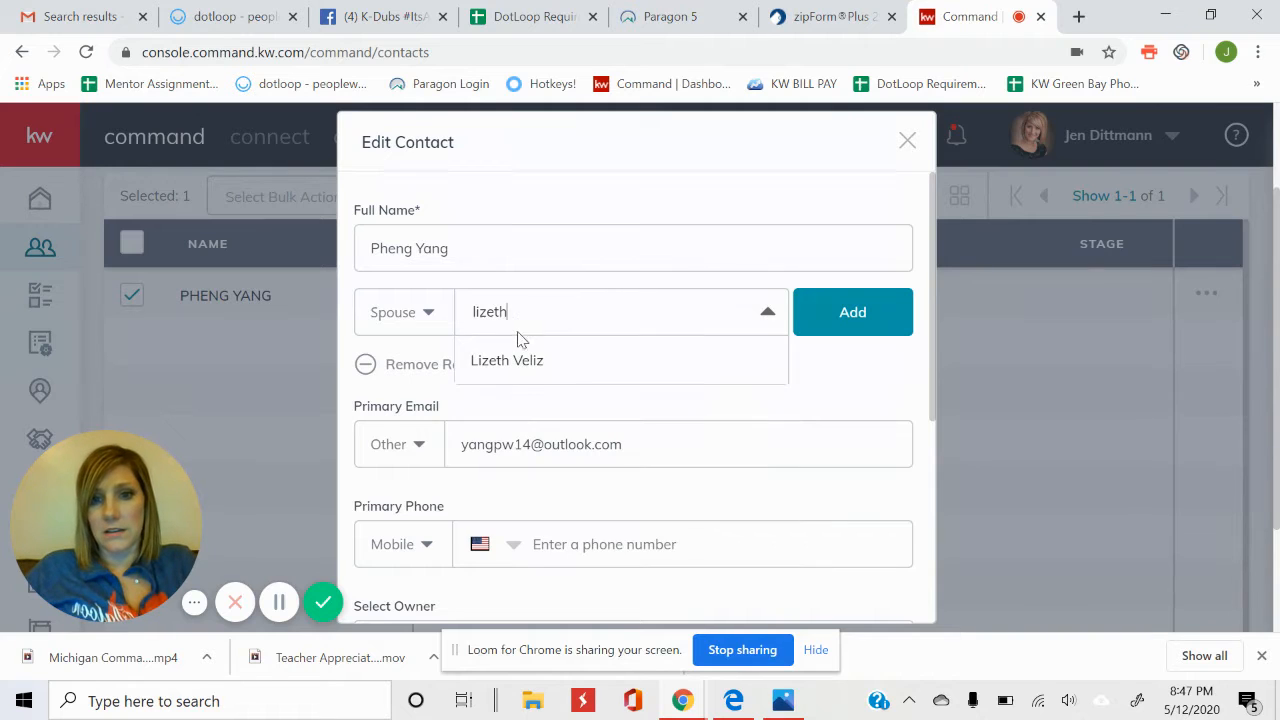
{"action": "left_click", "coordinate": [520, 362]}
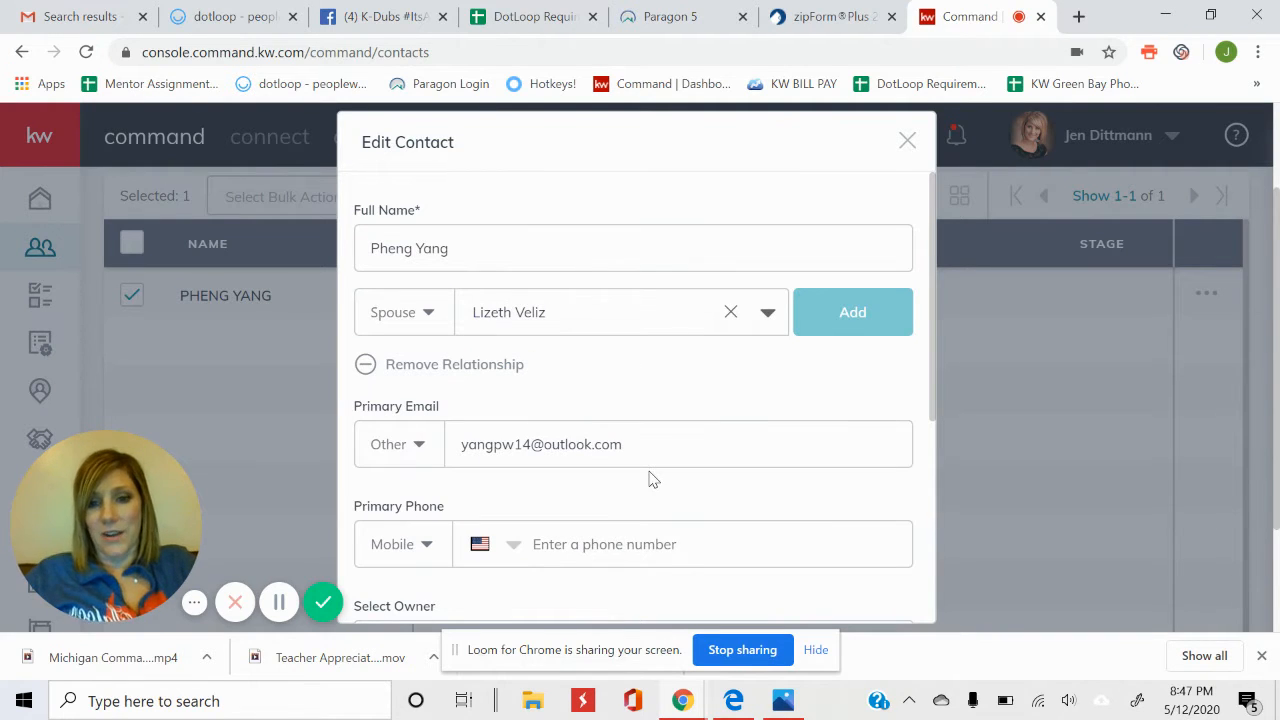
{"action": "scroll", "coordinate": [650, 478], "scroll_direction": "down", "scroll_amount": 3}
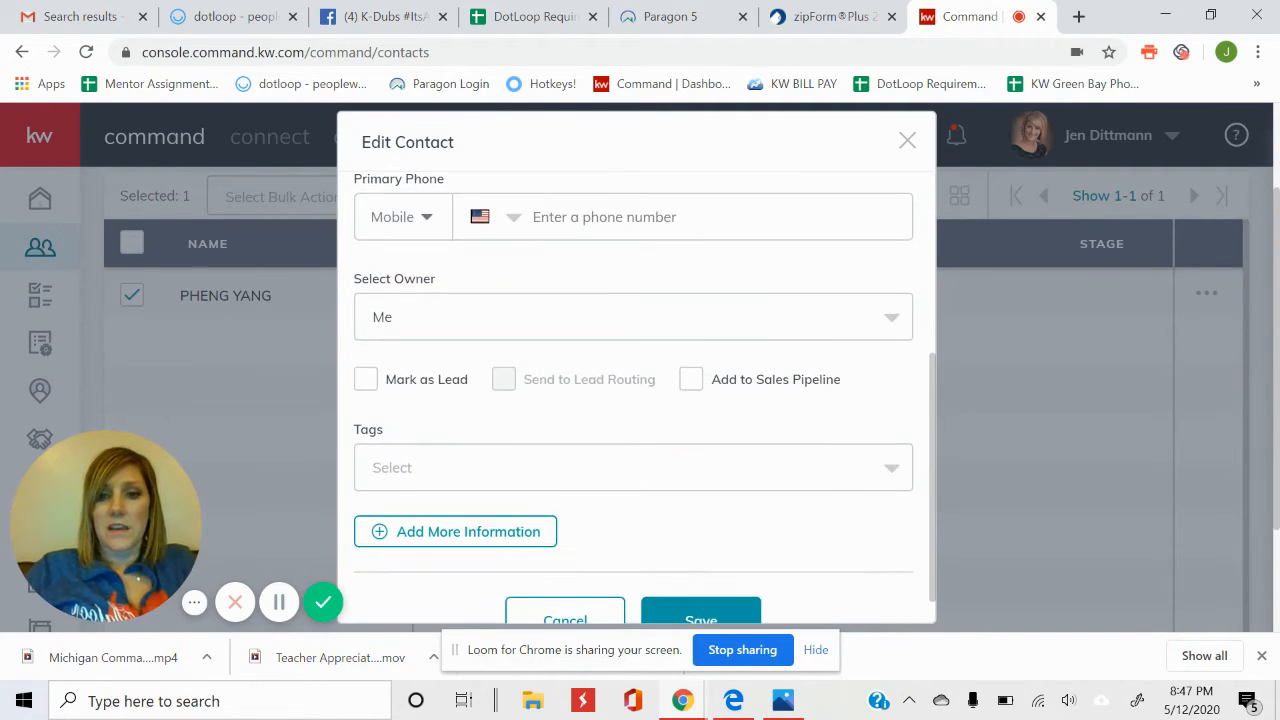
{"action": "scroll", "coordinate": [650, 478], "scroll_direction": "down", "scroll_amount": 1}
Save the contact and go to Opportunities to view the Listings pipeline.
{"action": "left_click", "coordinate": [701, 583]}
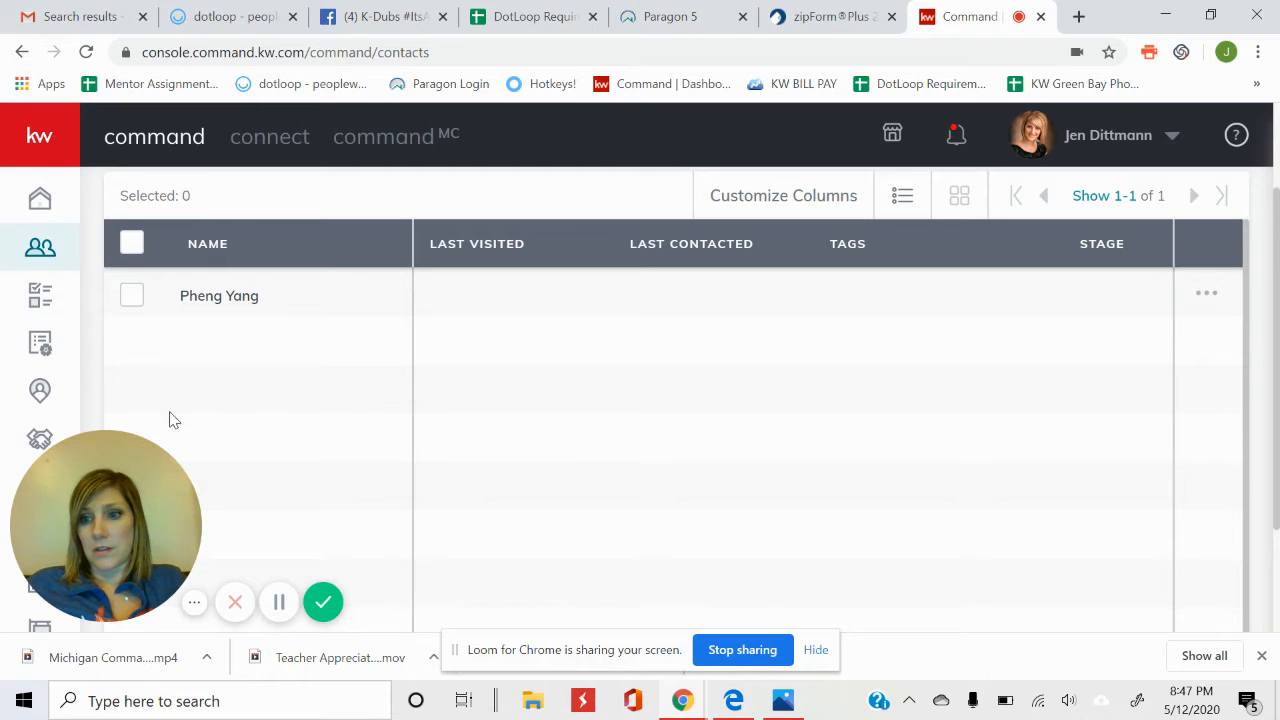
{"action": "left_click_drag", "start_coordinate": [100, 500], "coordinate": [207, 514]}
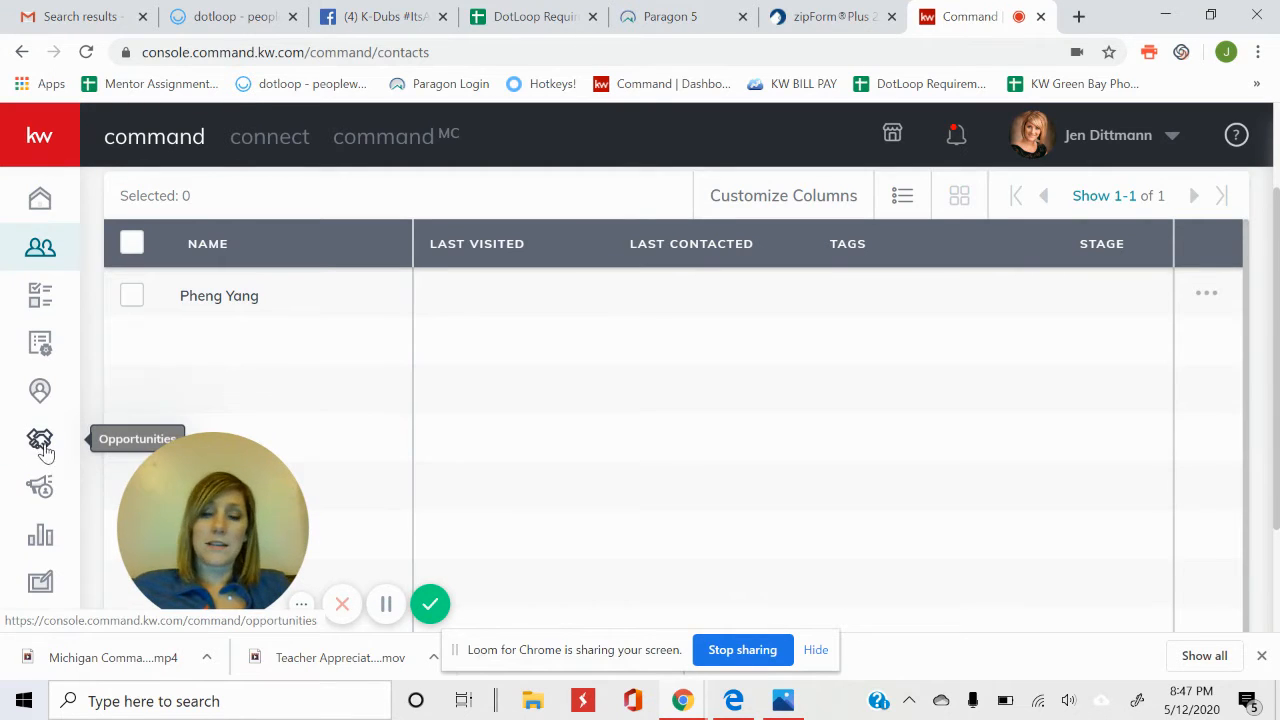
{"action": "left_click", "coordinate": [39, 136]}
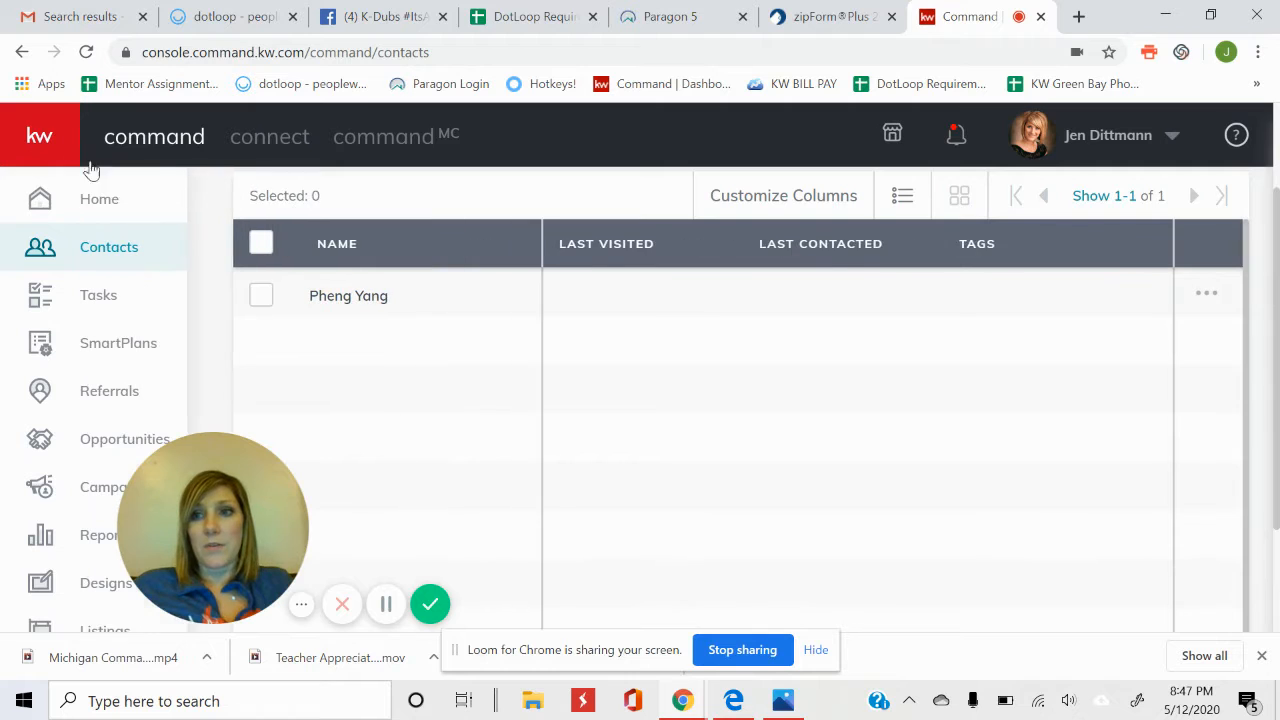
{"action": "left_click", "coordinate": [36, 136]}
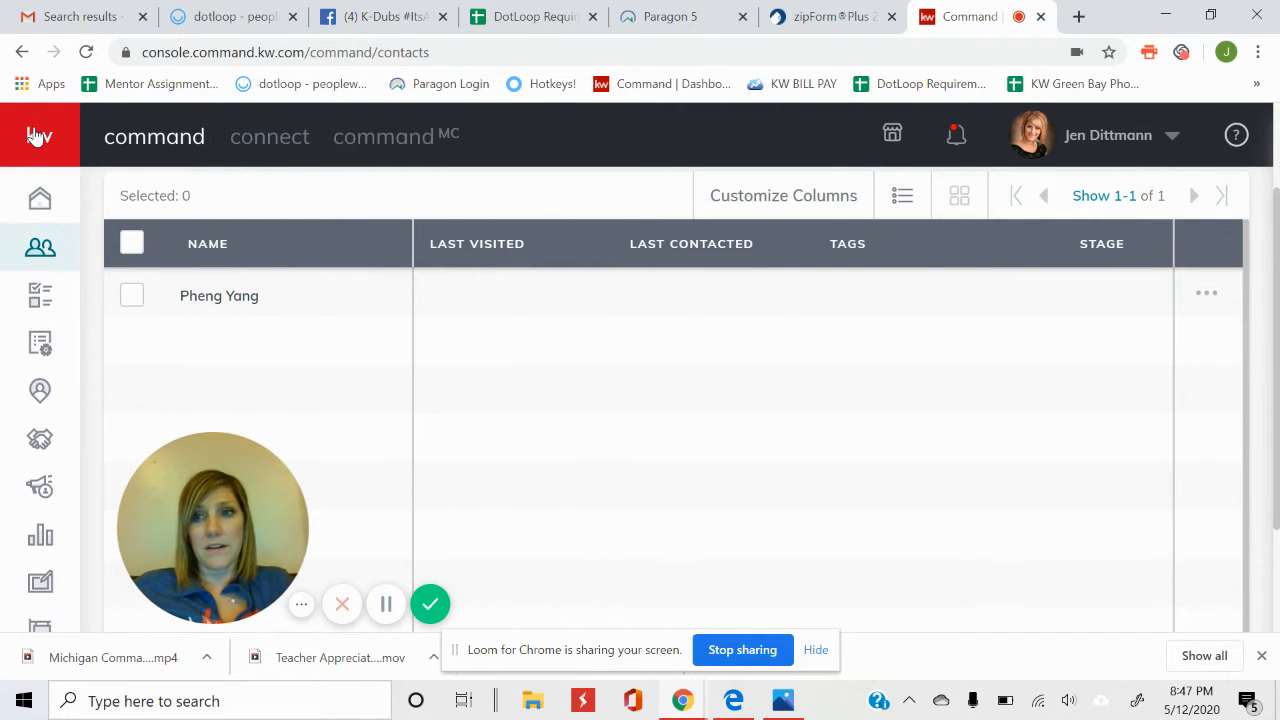
{"action": "left_click", "coordinate": [36, 136]}
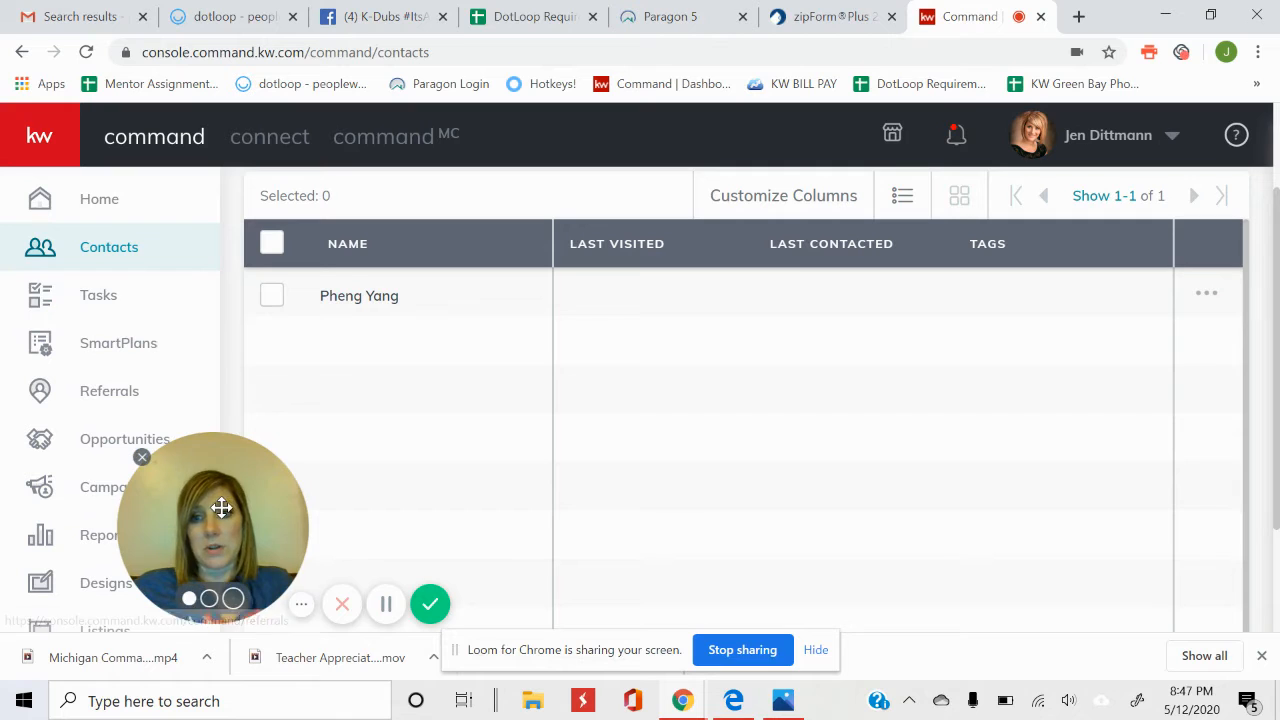
{"action": "left_click_drag", "start_coordinate": [223, 509], "coordinate": [1153, 508]}
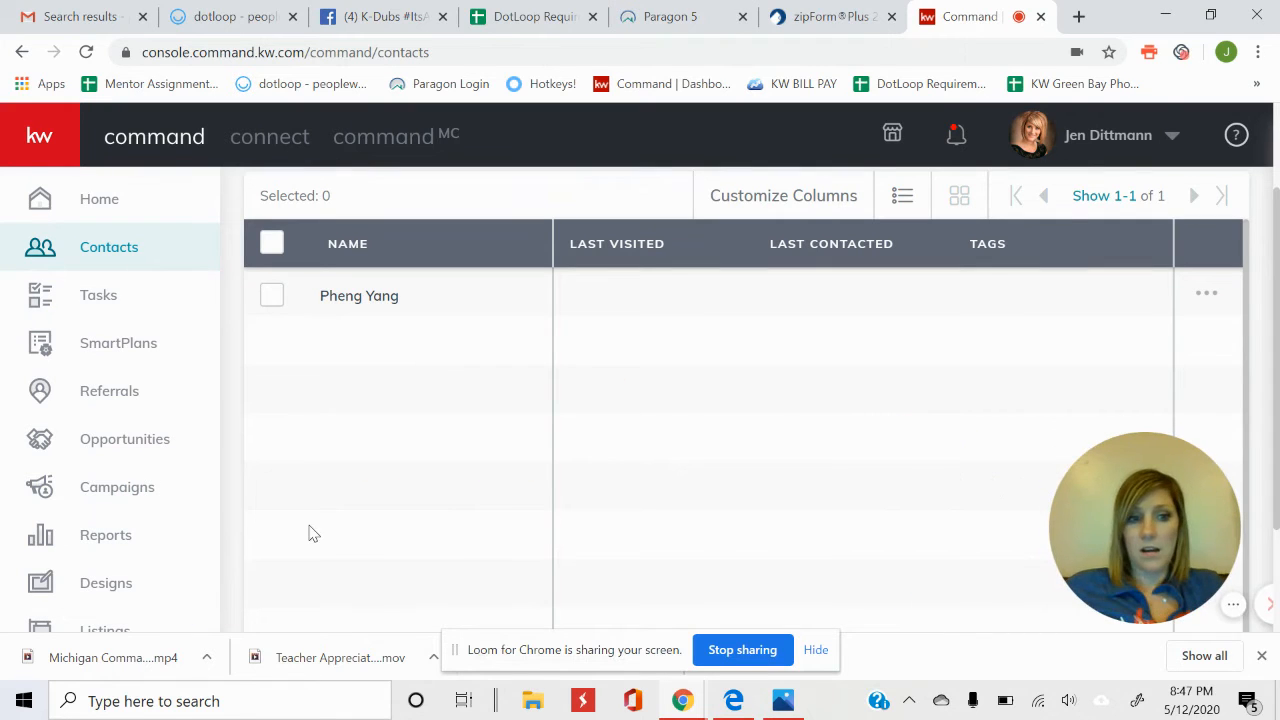
{"action": "left_click", "coordinate": [132, 446]}
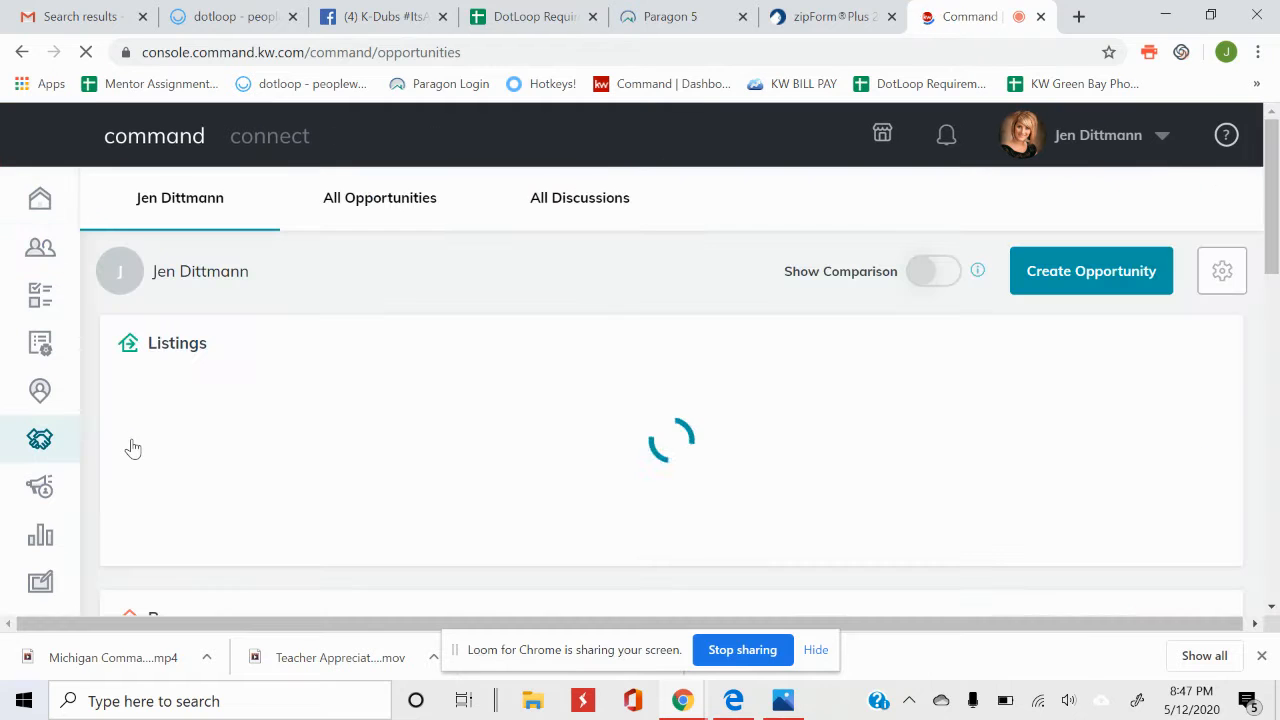
{"action": "left_click", "coordinate": [362, 203]}
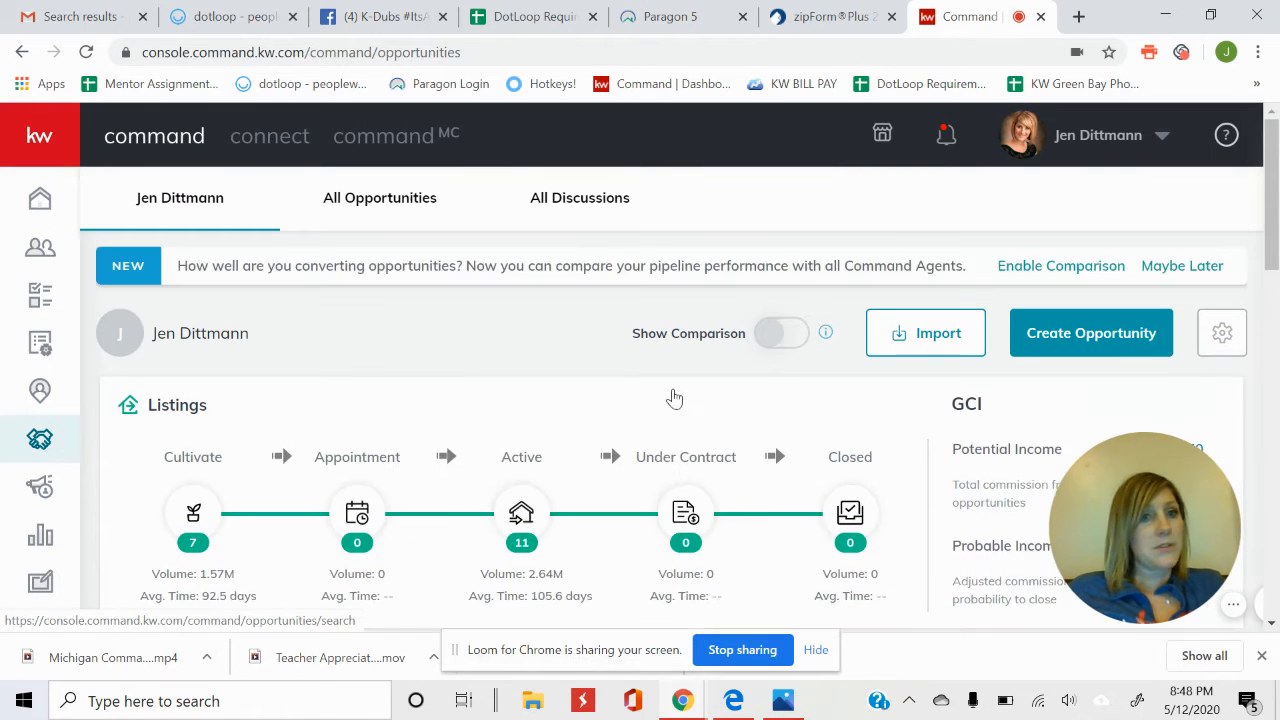
Start a new opportunity of type Listing and begin searching for the client.
{"action": "left_click", "coordinate": [1125, 343]}
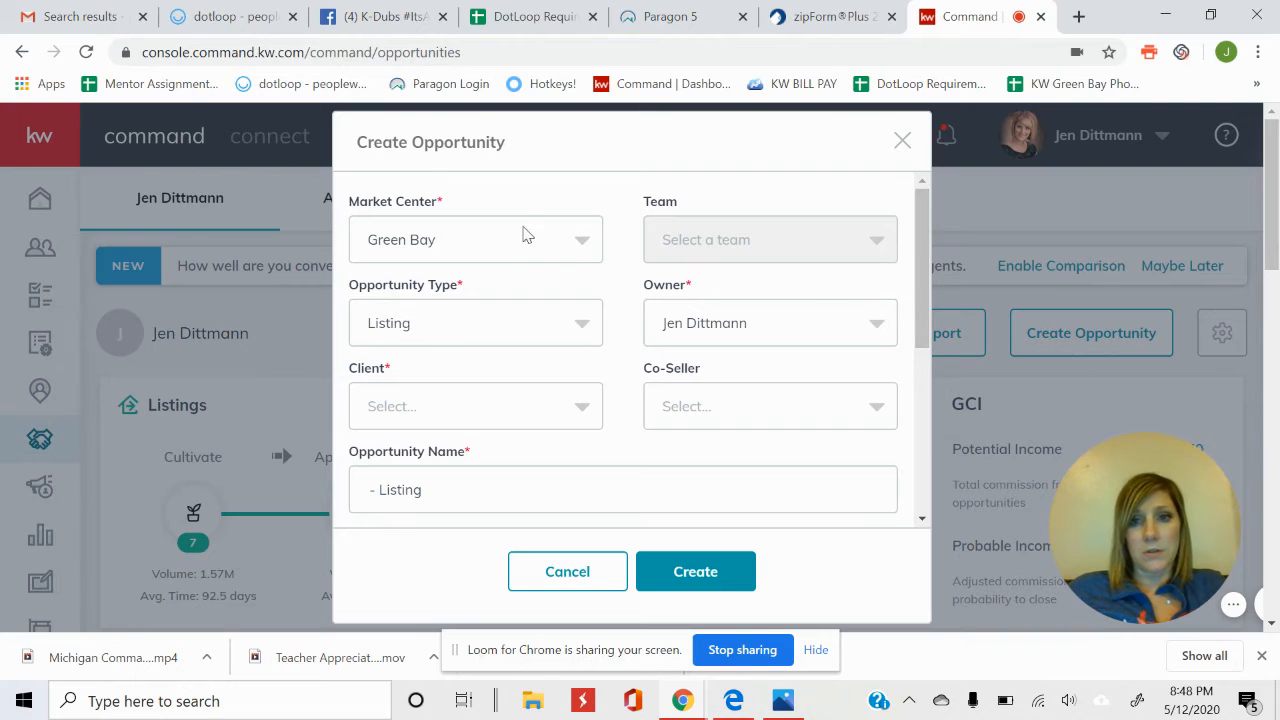
{"action": "left_click", "coordinate": [515, 331]}
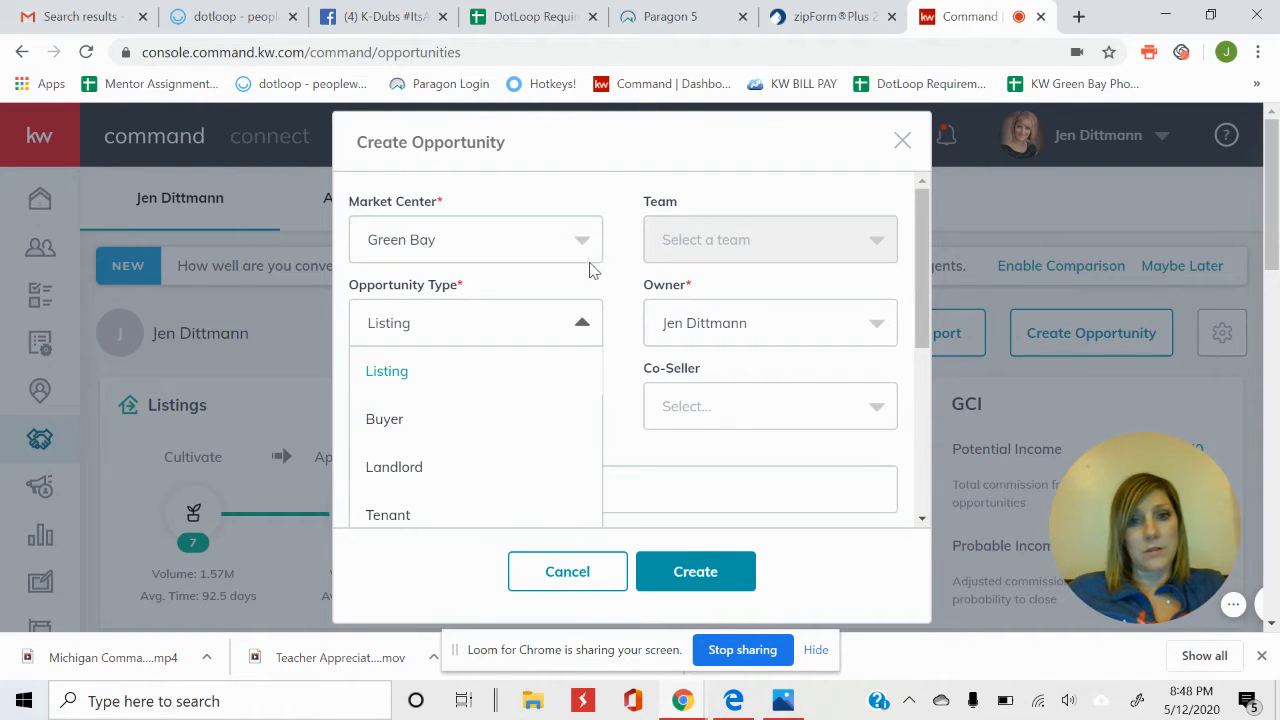
{"action": "left_click", "coordinate": [628, 273]}
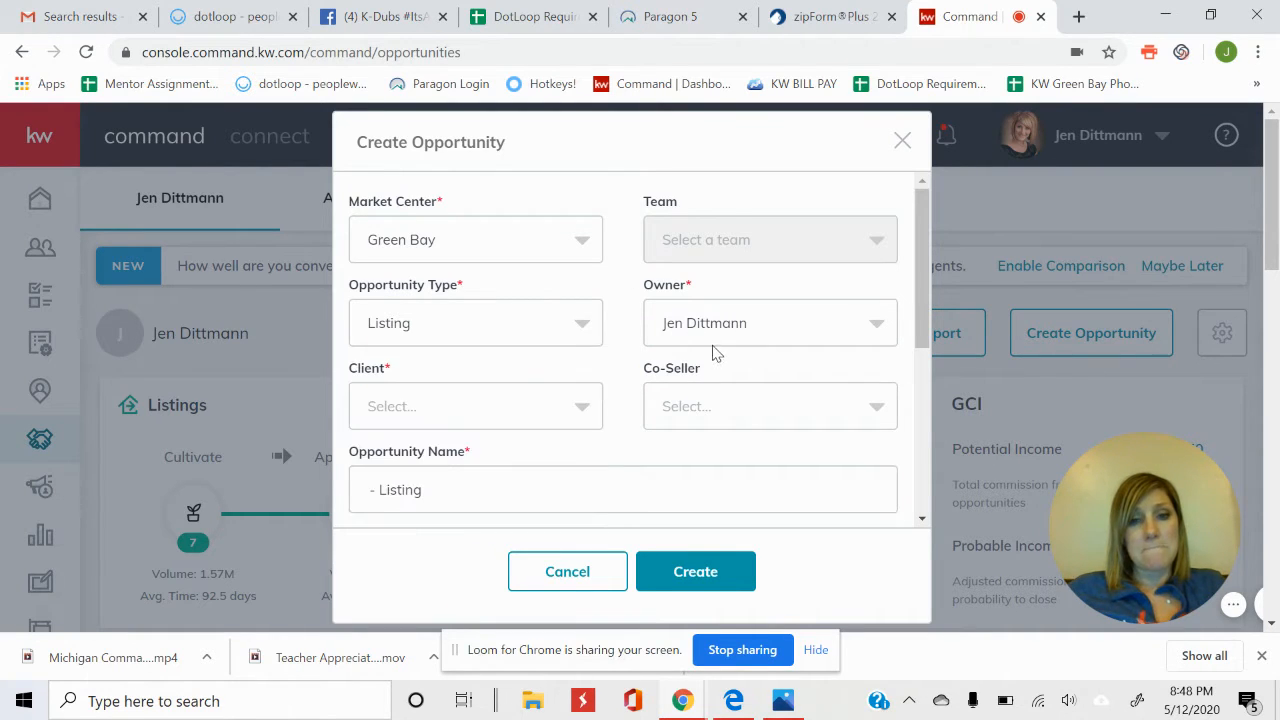
{"action": "left_click", "coordinate": [452, 406]}
{"action": "type", "text": "pheng"}
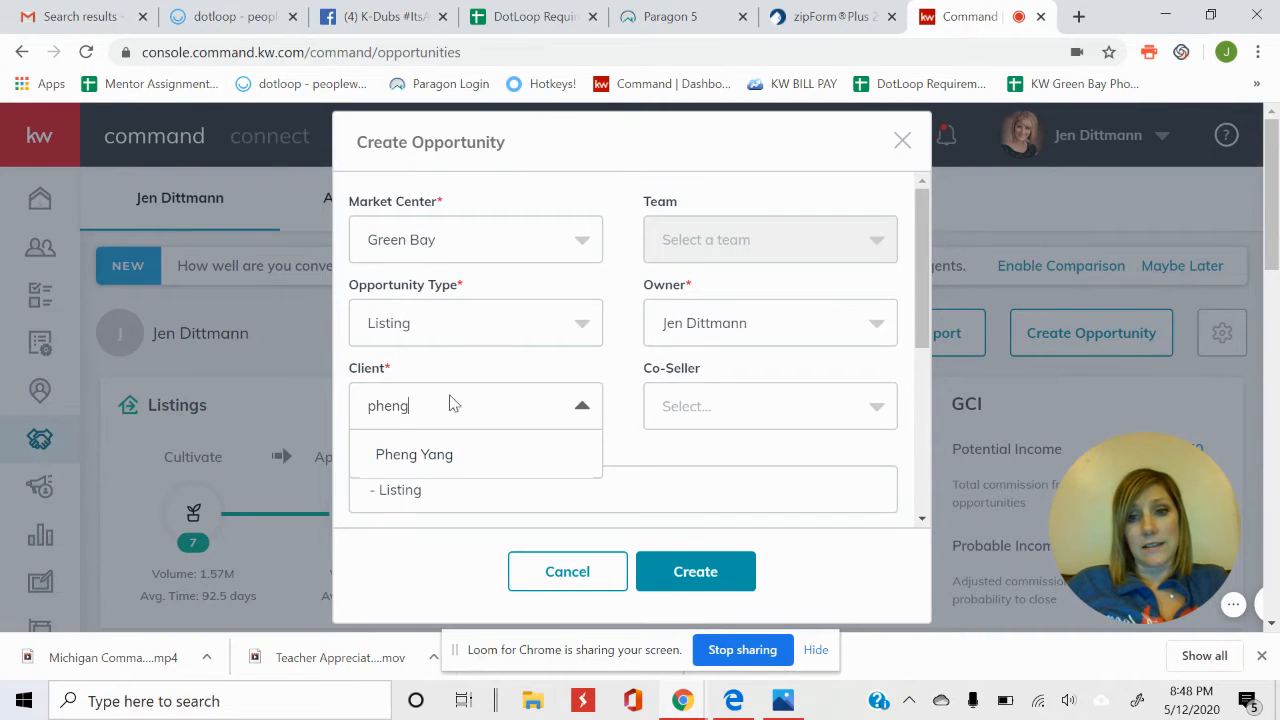
{"action": "left_click", "coordinate": [475, 378]}
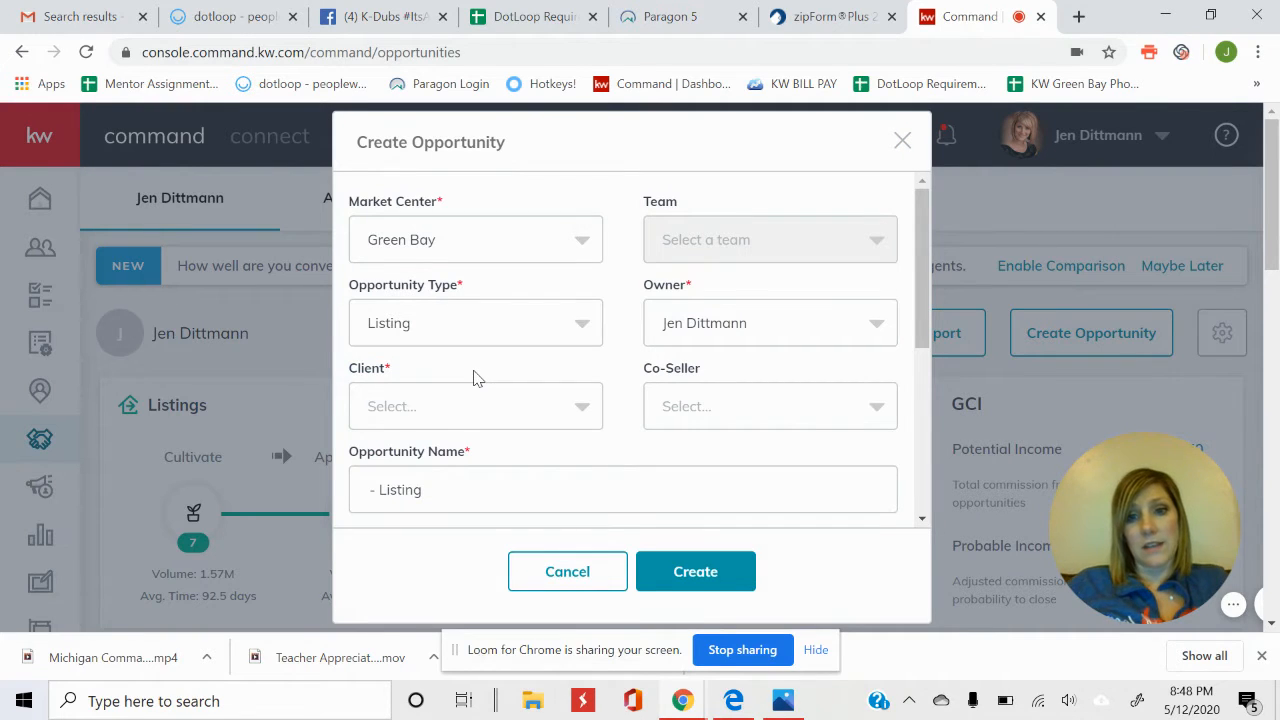
Set the client as seller and the client's spouse as co-seller.
{"action": "left_click", "coordinate": [472, 411]}
{"action": "type", "text": "ph"}
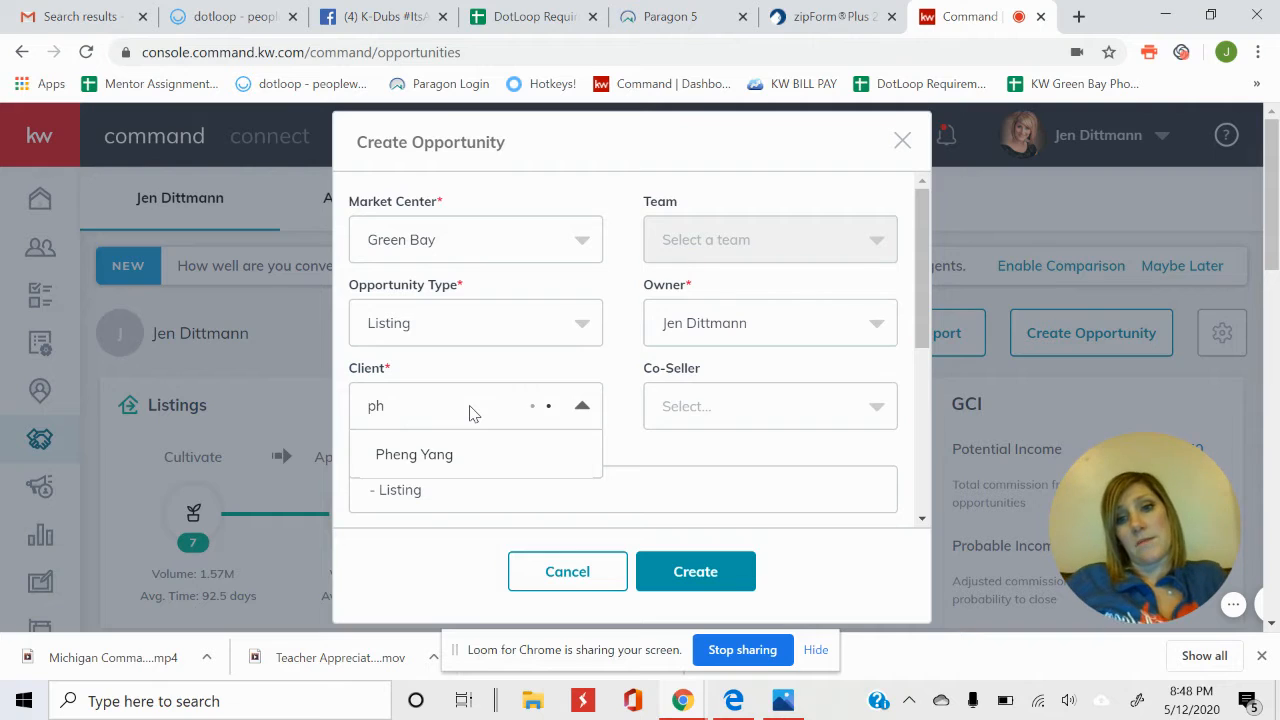
{"action": "left_click", "coordinate": [451, 454]}
{"action": "left_click", "coordinate": [453, 410]}
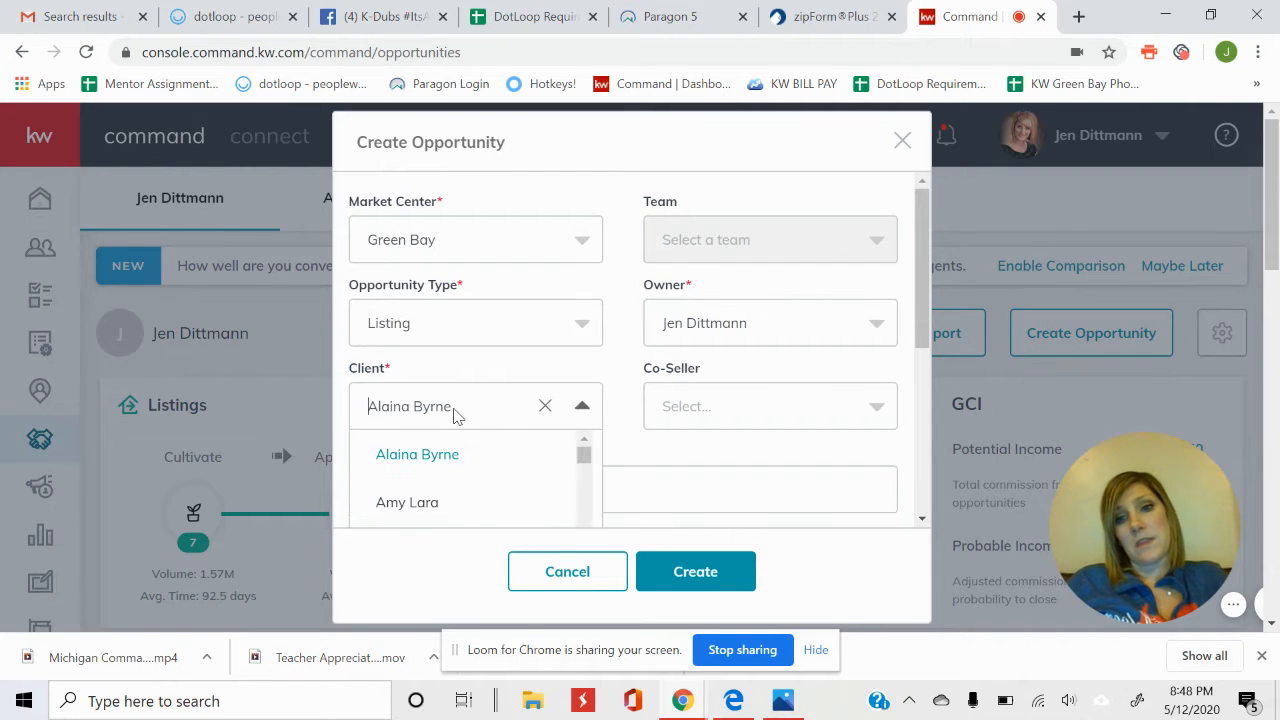
{"action": "left_click", "coordinate": [547, 406]}
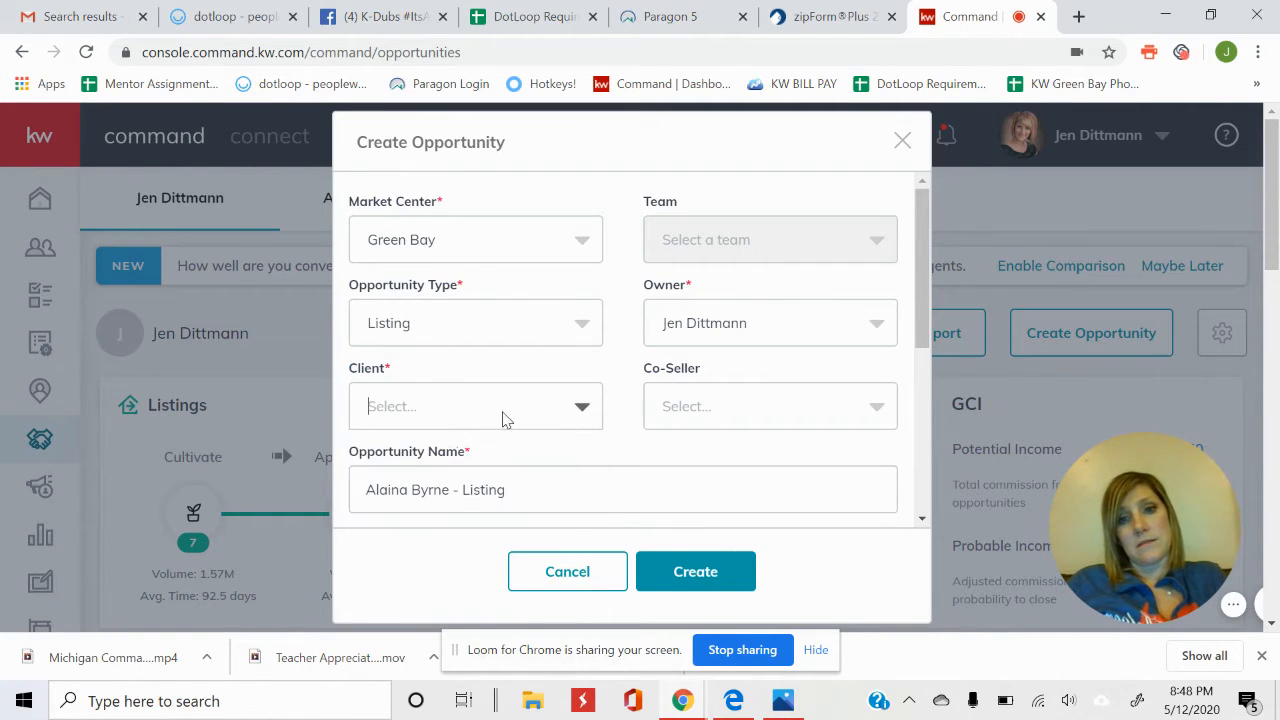
{"action": "left_click", "coordinate": [487, 420]}
{"action": "type", "text": "pheng"}
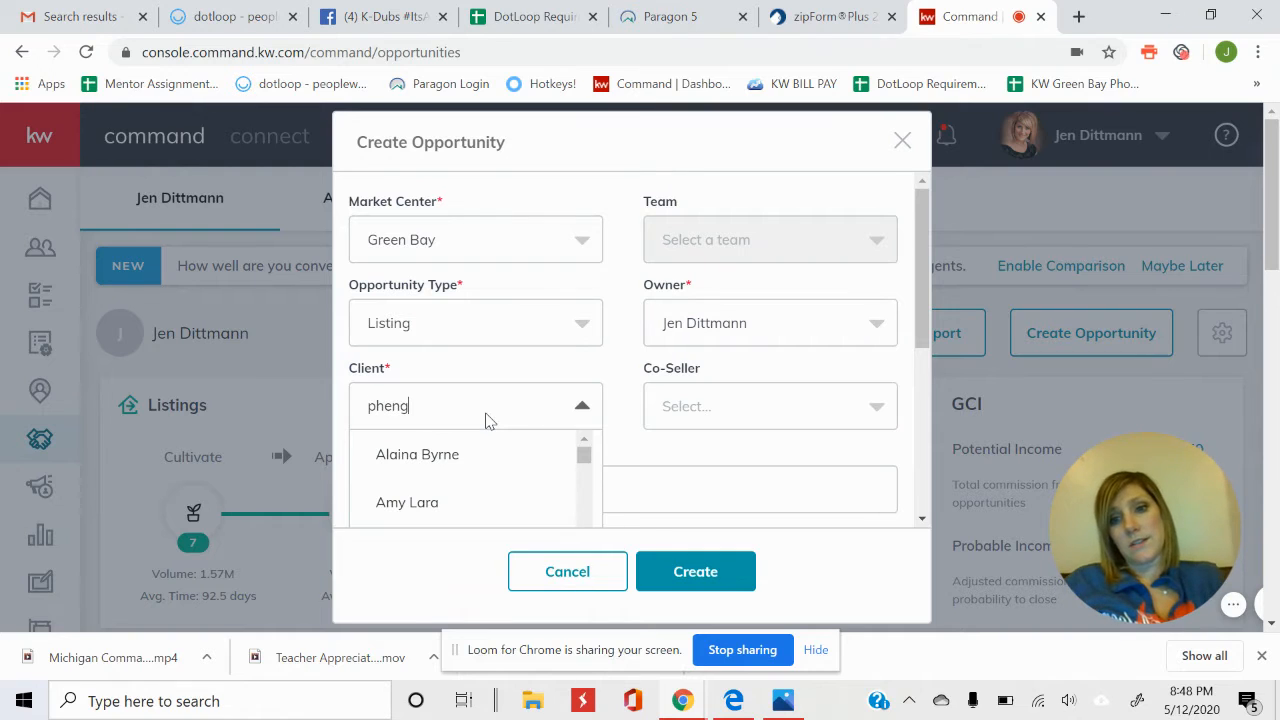
{"action": "left_click", "coordinate": [436, 457]}
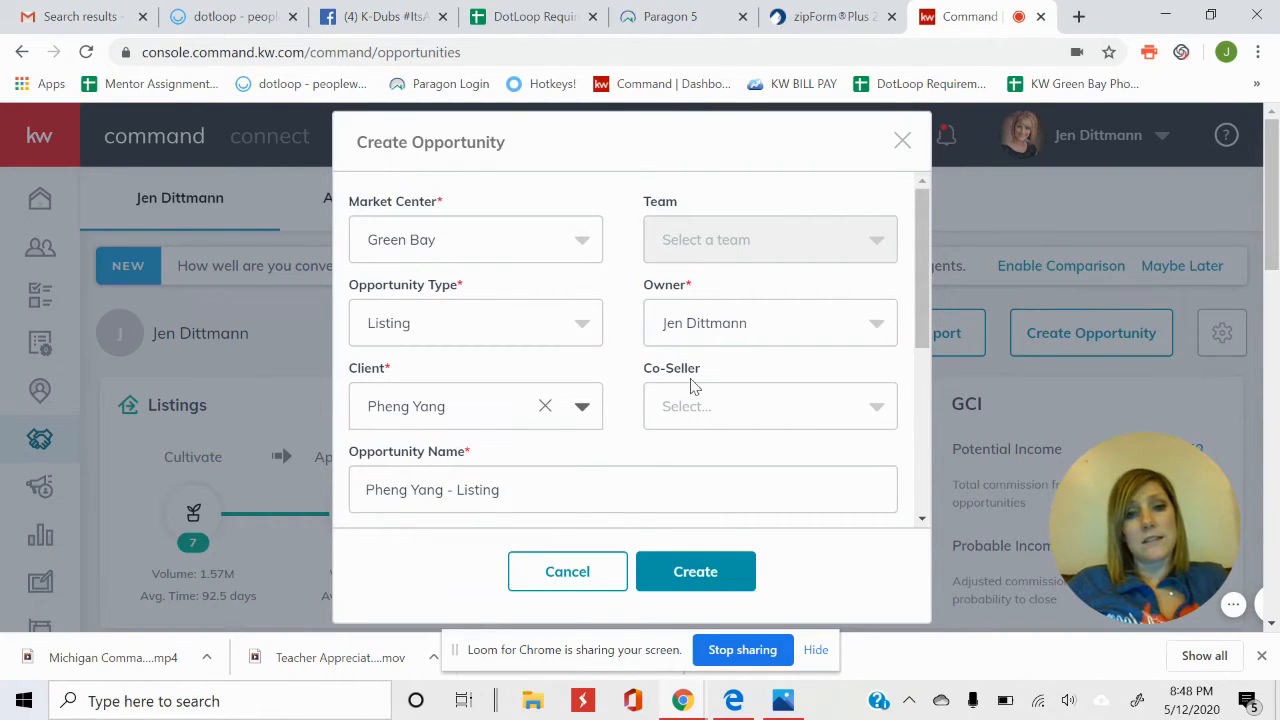
{"action": "left_click", "coordinate": [806, 414]}
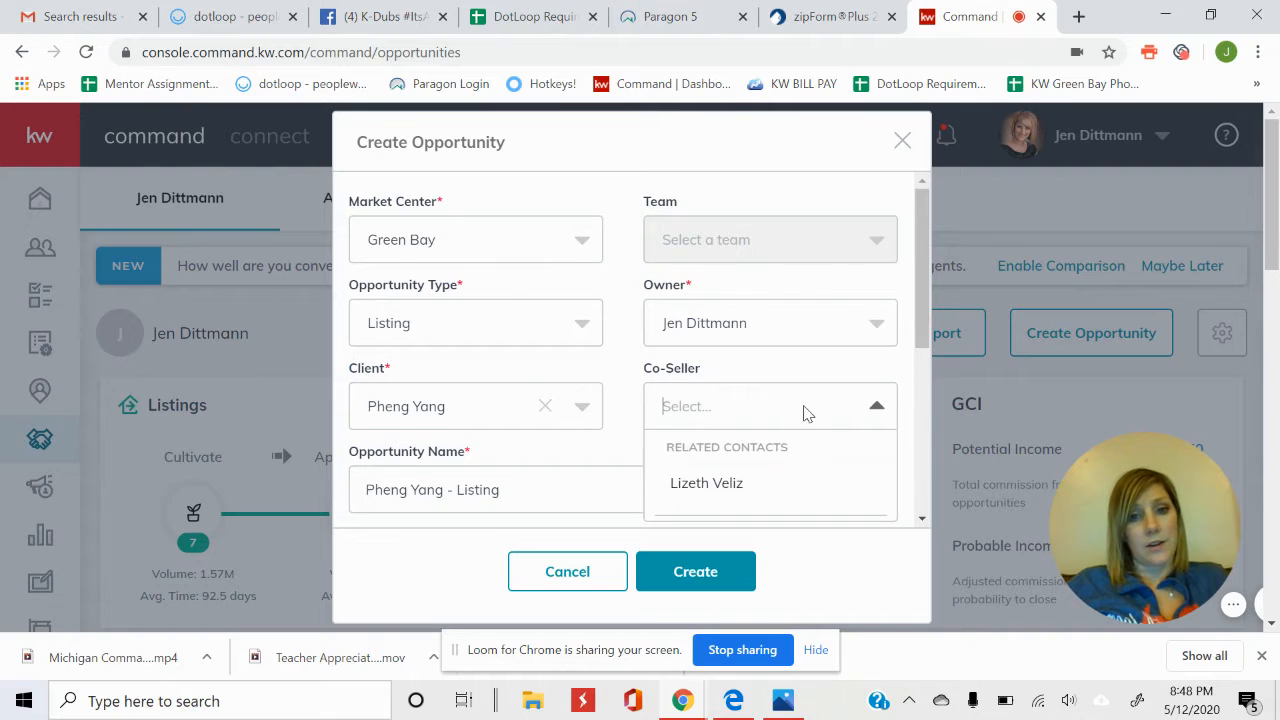
{"action": "left_click", "coordinate": [742, 490]}
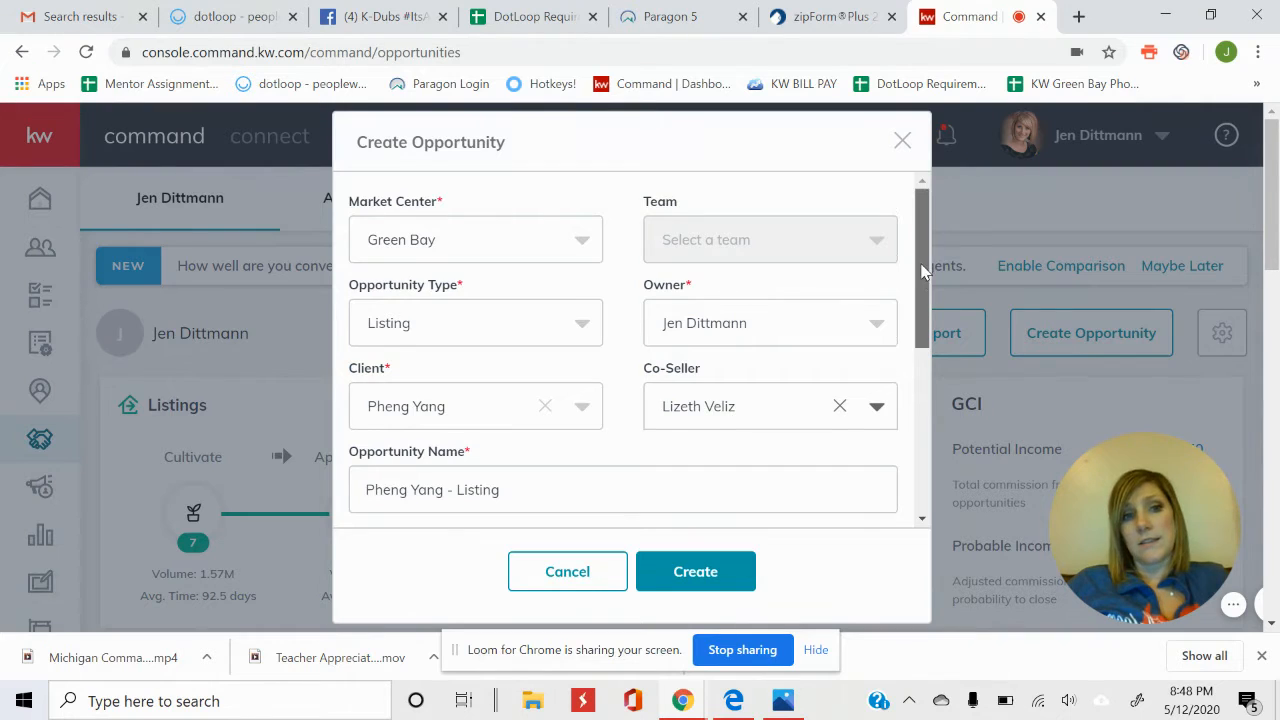
Name the opportunity with the property's street address followed by '- Listing'.
{"action": "left_click_drag", "start_coordinate": [922, 272], "coordinate": [927, 362]}
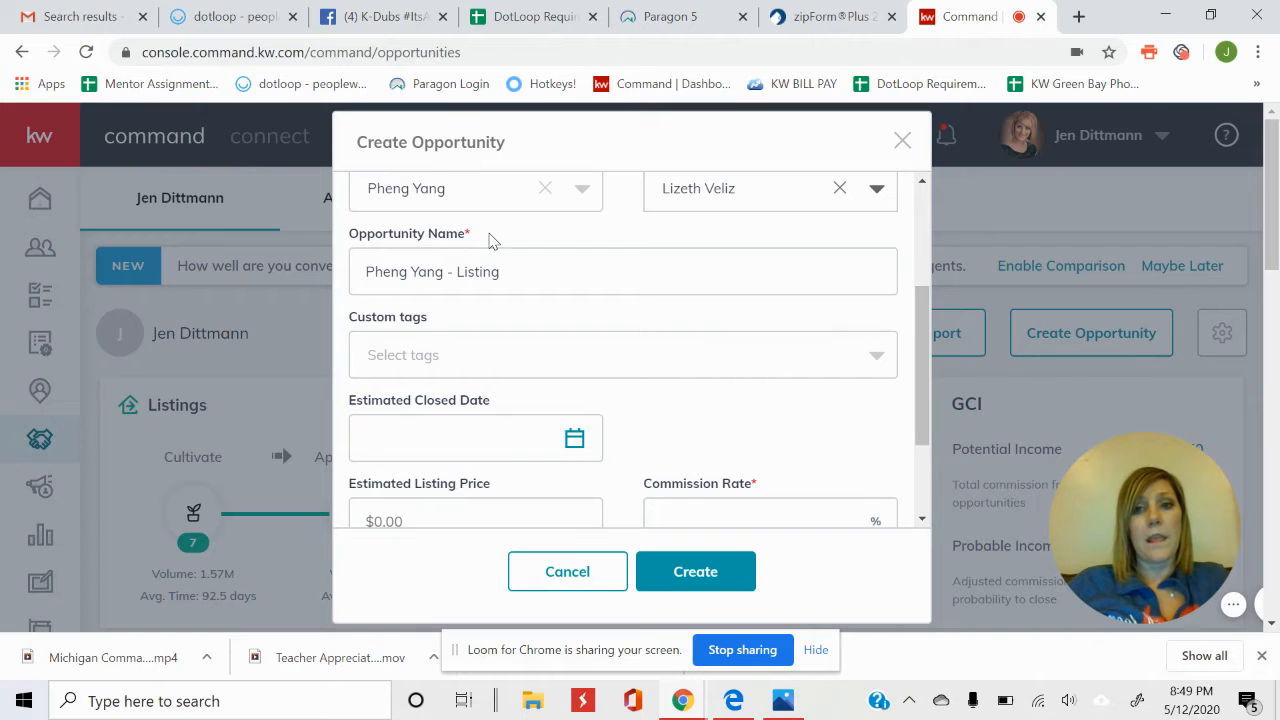
{"action": "triple_click", "coordinate": [503, 270]}
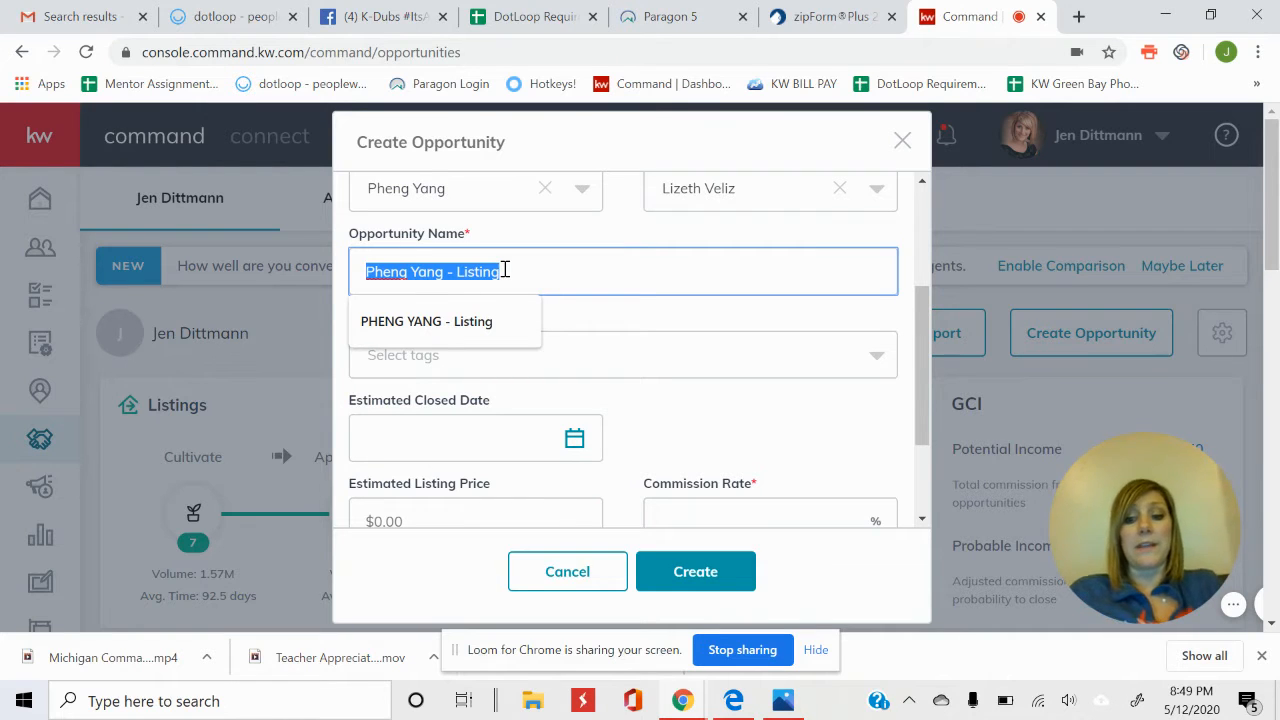
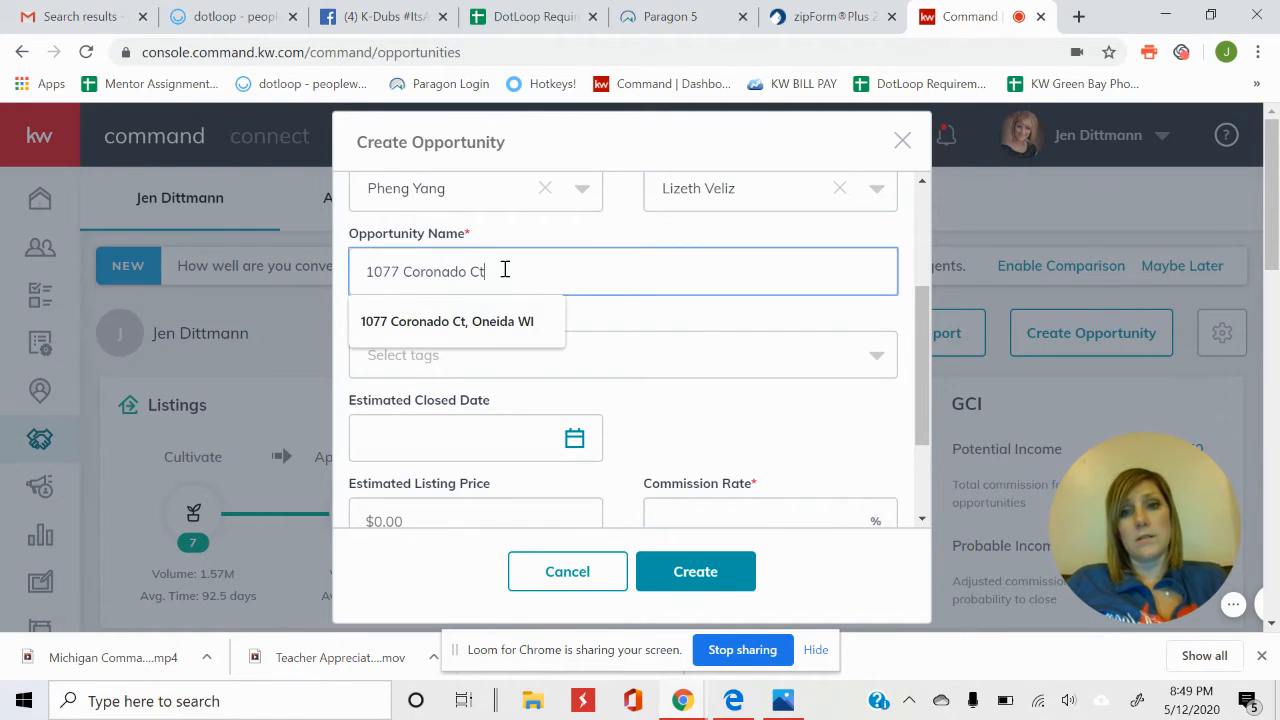
{"action": "type", "text": " - "}
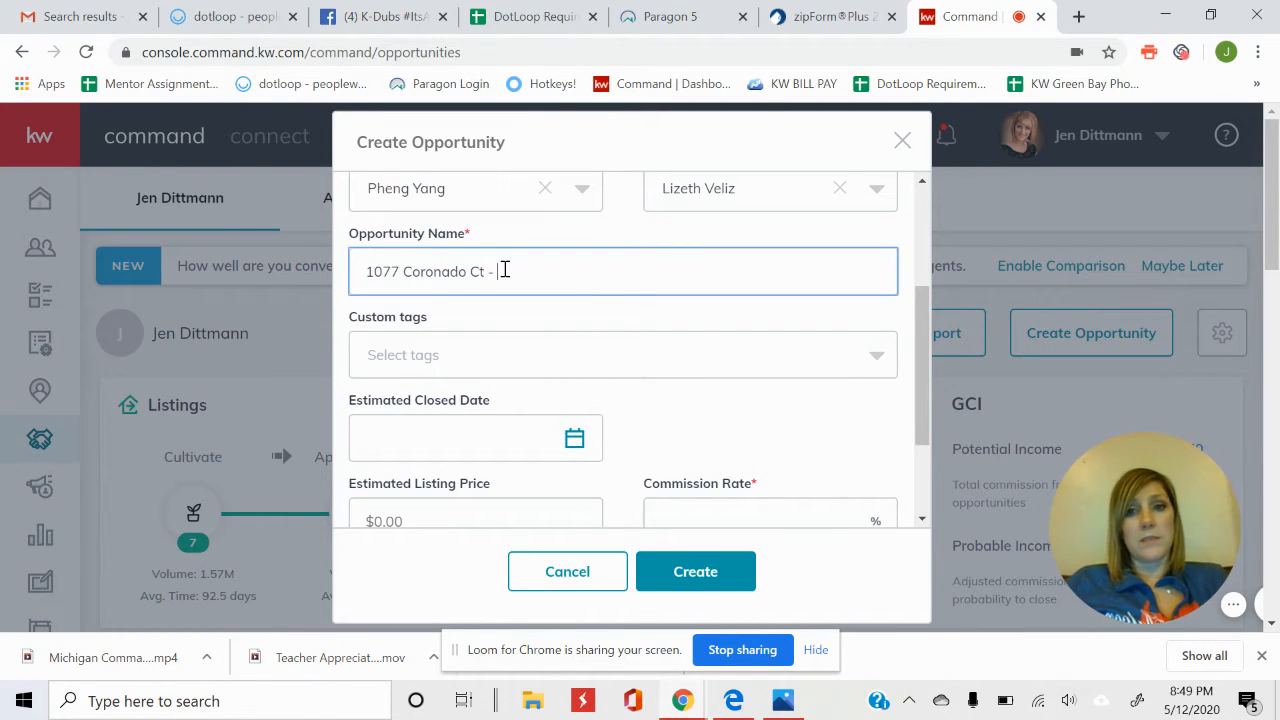
{"action": "type", "text": "L"}
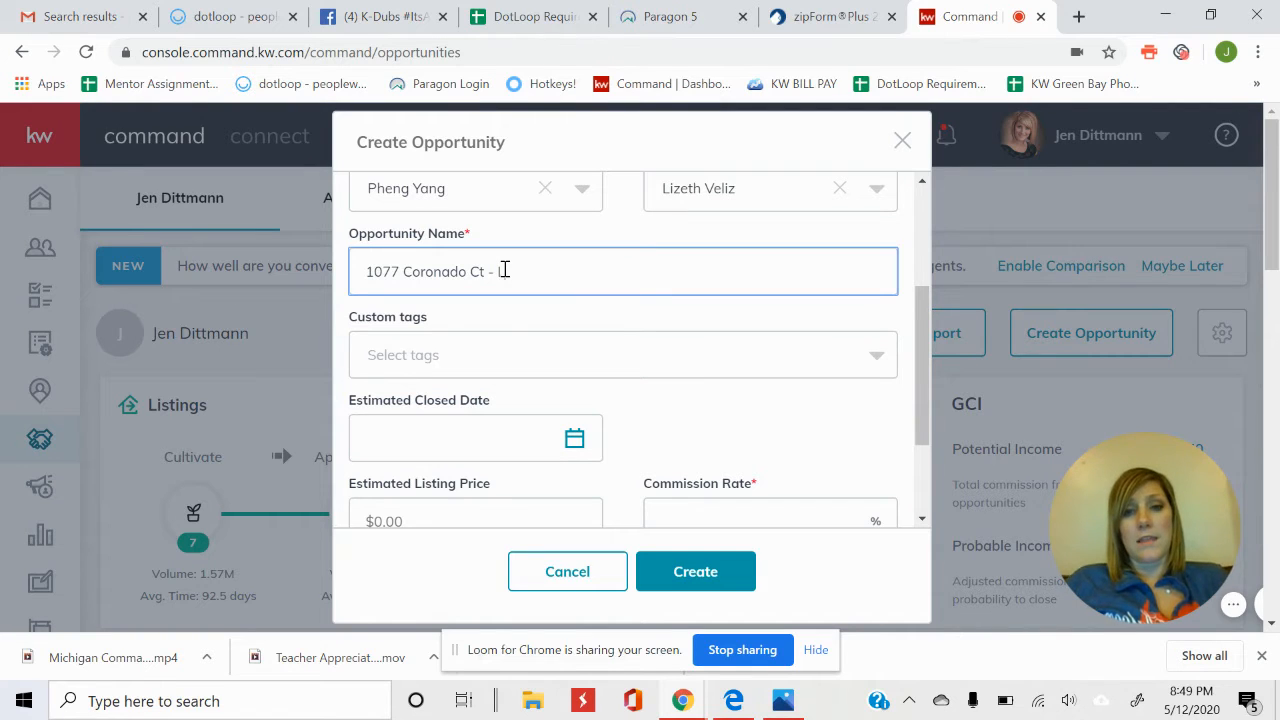
{"action": "type", "text": "isting"}
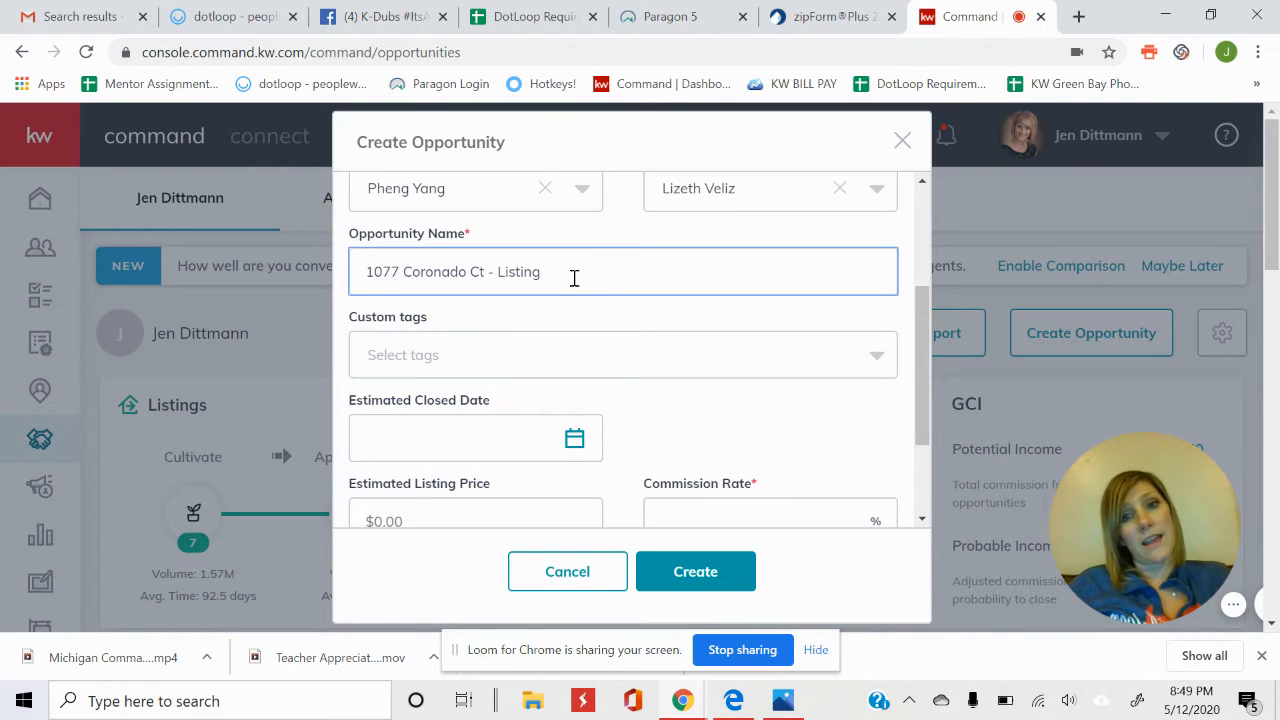
{"action": "left_click", "coordinate": [612, 212]}
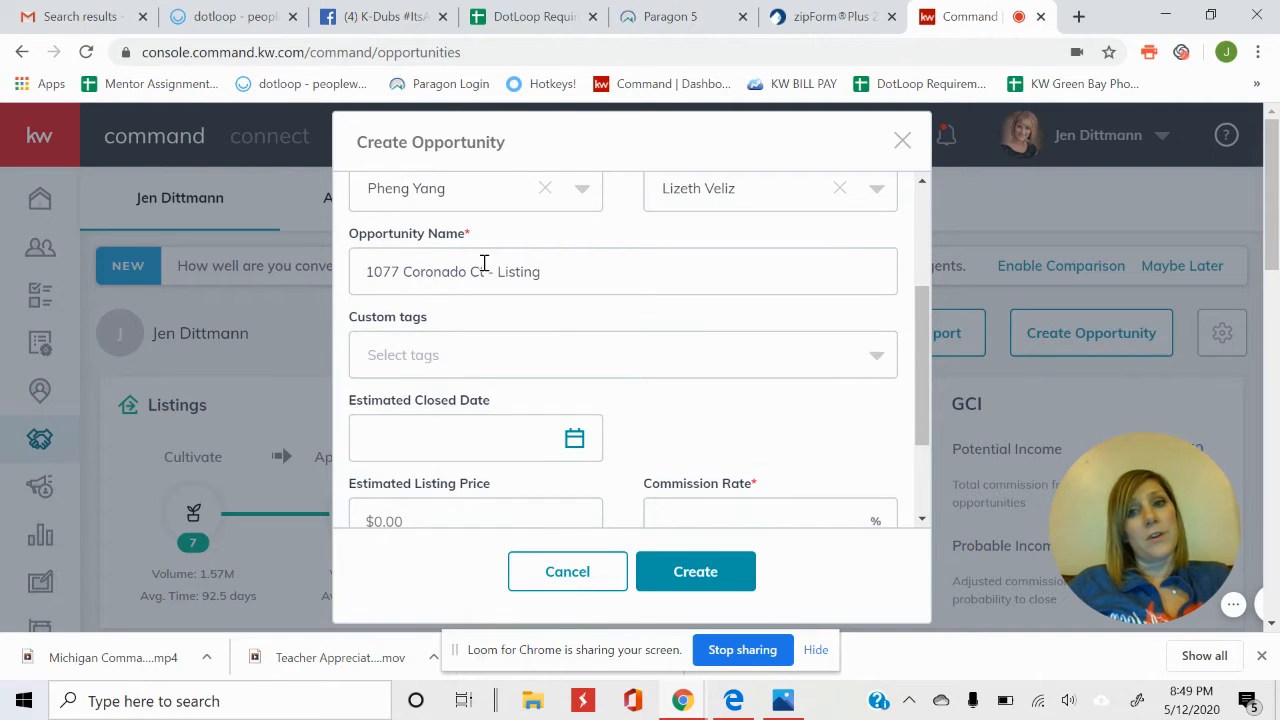
{"action": "left_click", "coordinate": [551, 273]}
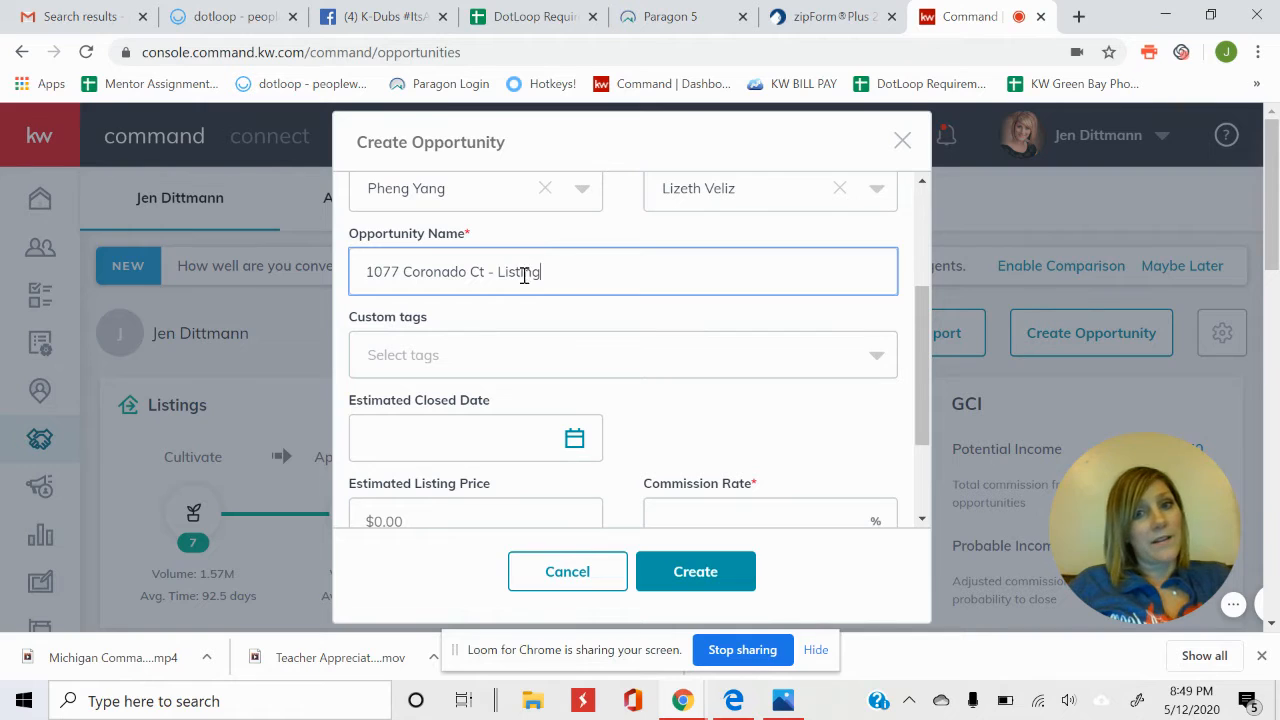
{"action": "left_click_drag", "start_coordinate": [497, 277], "coordinate": [580, 265]}
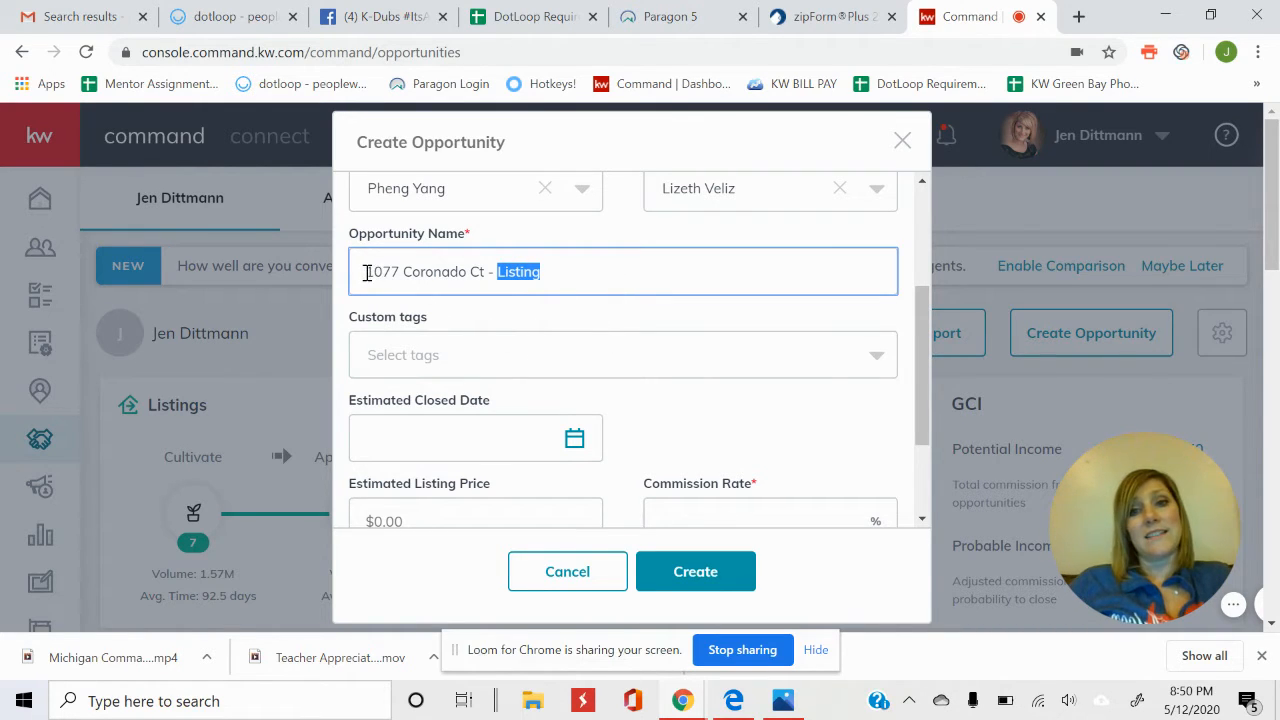
{"action": "left_click_drag", "start_coordinate": [367, 272], "coordinate": [551, 277]}
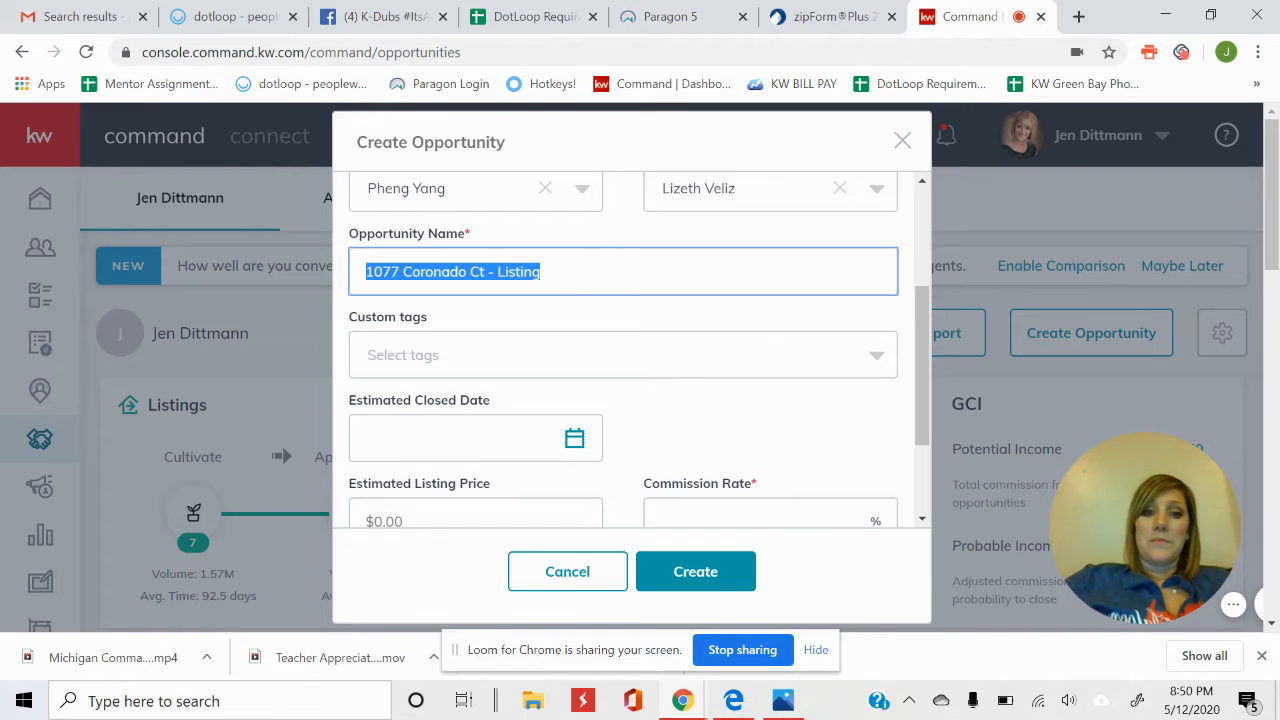
Set the opportunity phase to Active, commission rate to 3.9% and stage to Showing.
{"action": "scroll", "coordinate": [623, 350], "scroll_direction": "down", "scroll_amount": 5}
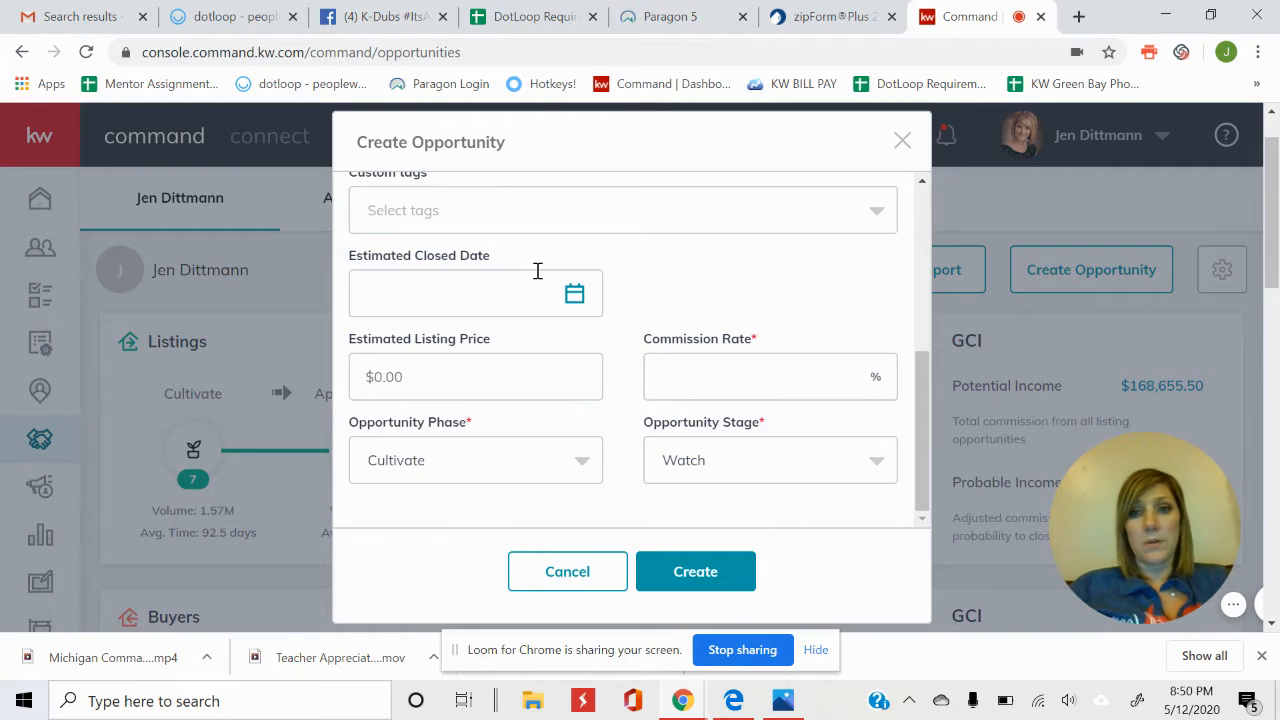
{"action": "left_click", "coordinate": [497, 459]}
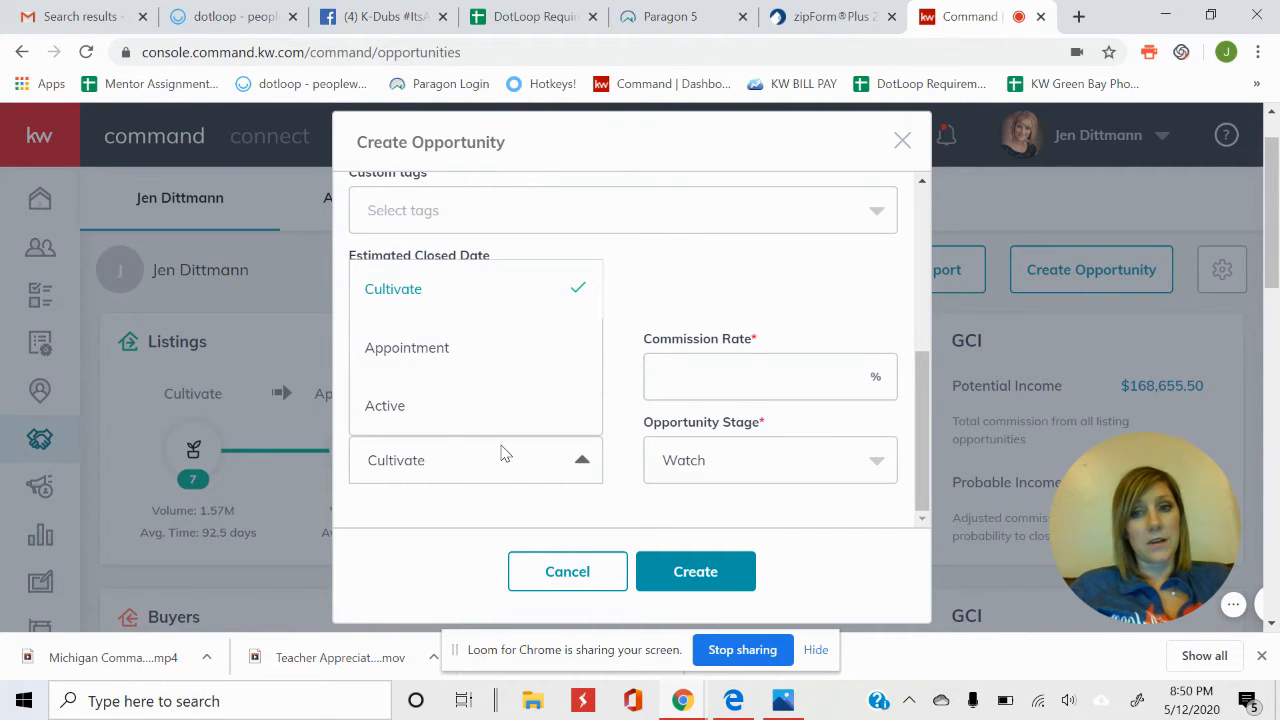
{"action": "left_click", "coordinate": [456, 409]}
{"action": "left_click", "coordinate": [826, 376]}
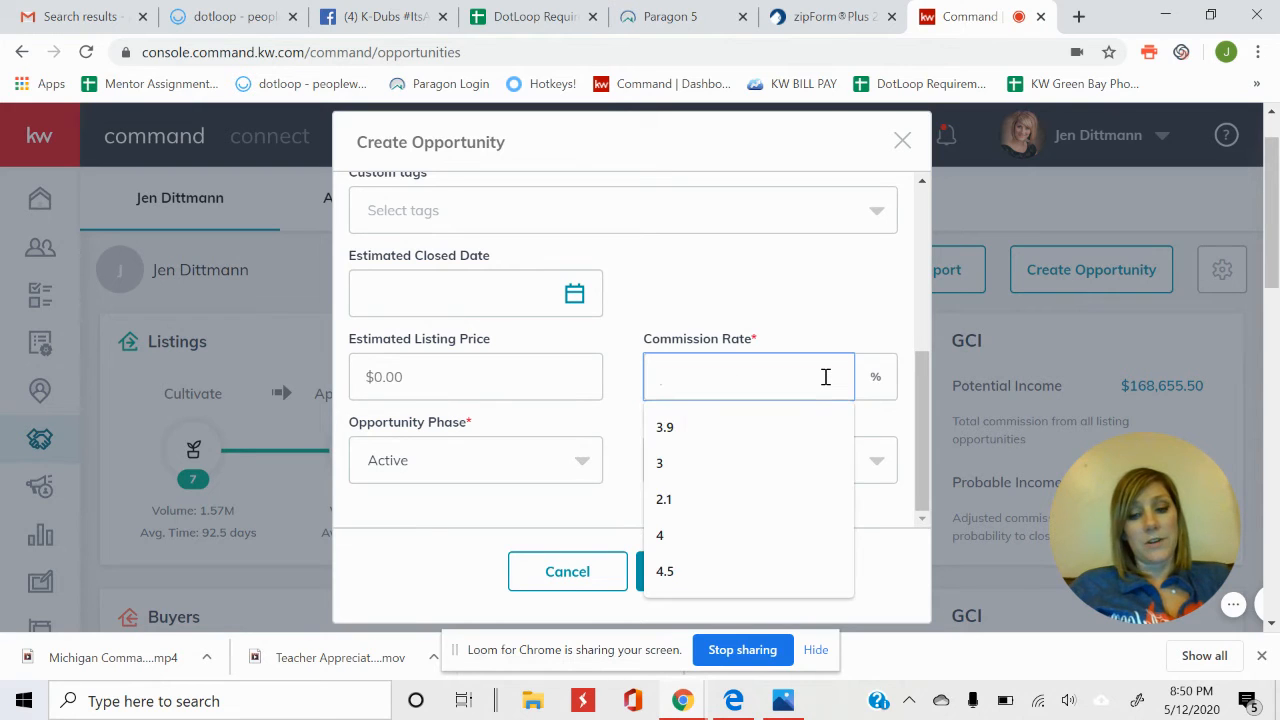
{"action": "type", "text": "3.9"}
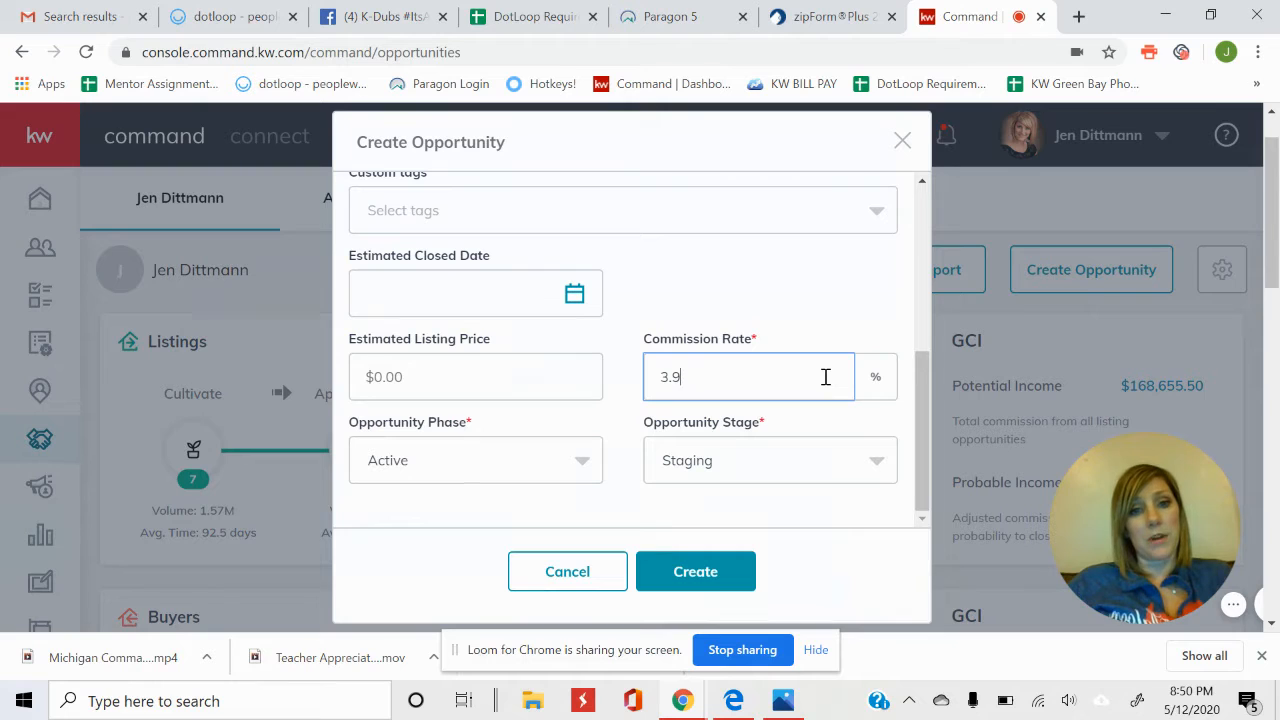
{"action": "left_click", "coordinate": [800, 464]}
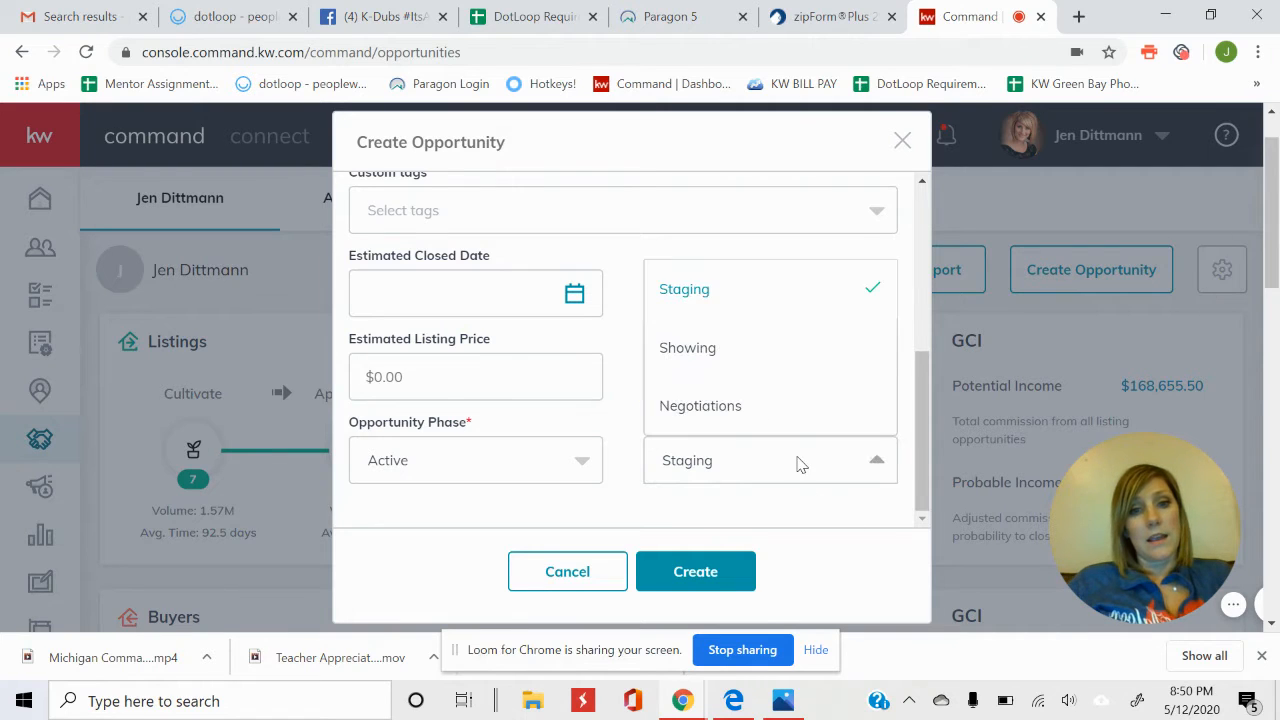
{"action": "left_click", "coordinate": [740, 364]}
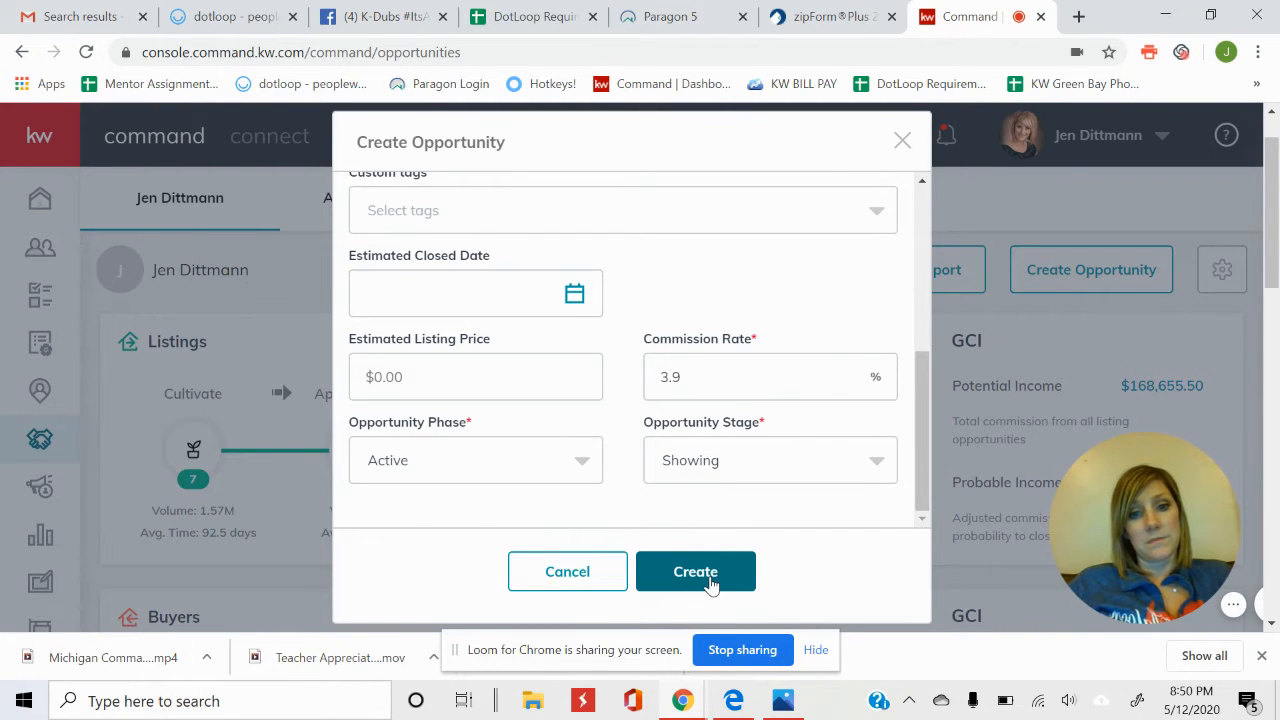
Cancel the new opportunity and search All Opportunities by opportunity name for 1077.
{"action": "left_click", "coordinate": [578, 577]}
{"action": "left_click", "coordinate": [387, 222]}
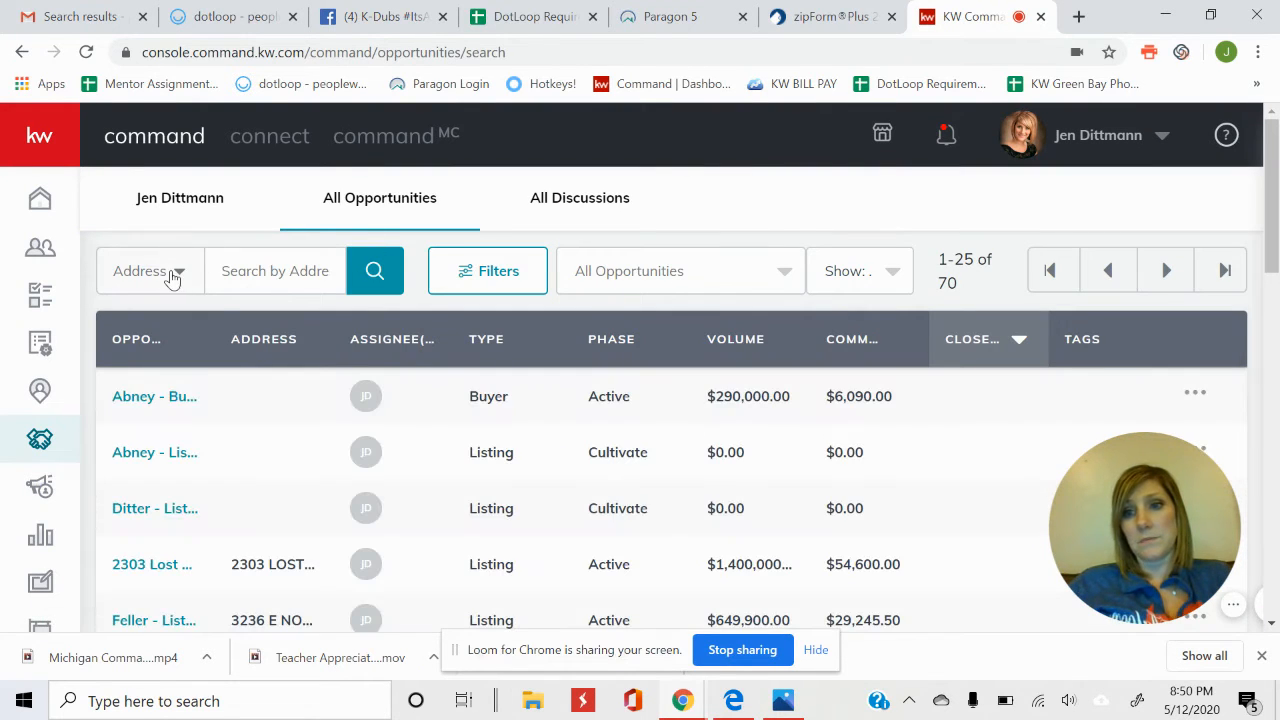
{"action": "left_click", "coordinate": [172, 279]}
{"action": "left_click", "coordinate": [165, 347]}
{"action": "left_click", "coordinate": [246, 279]}
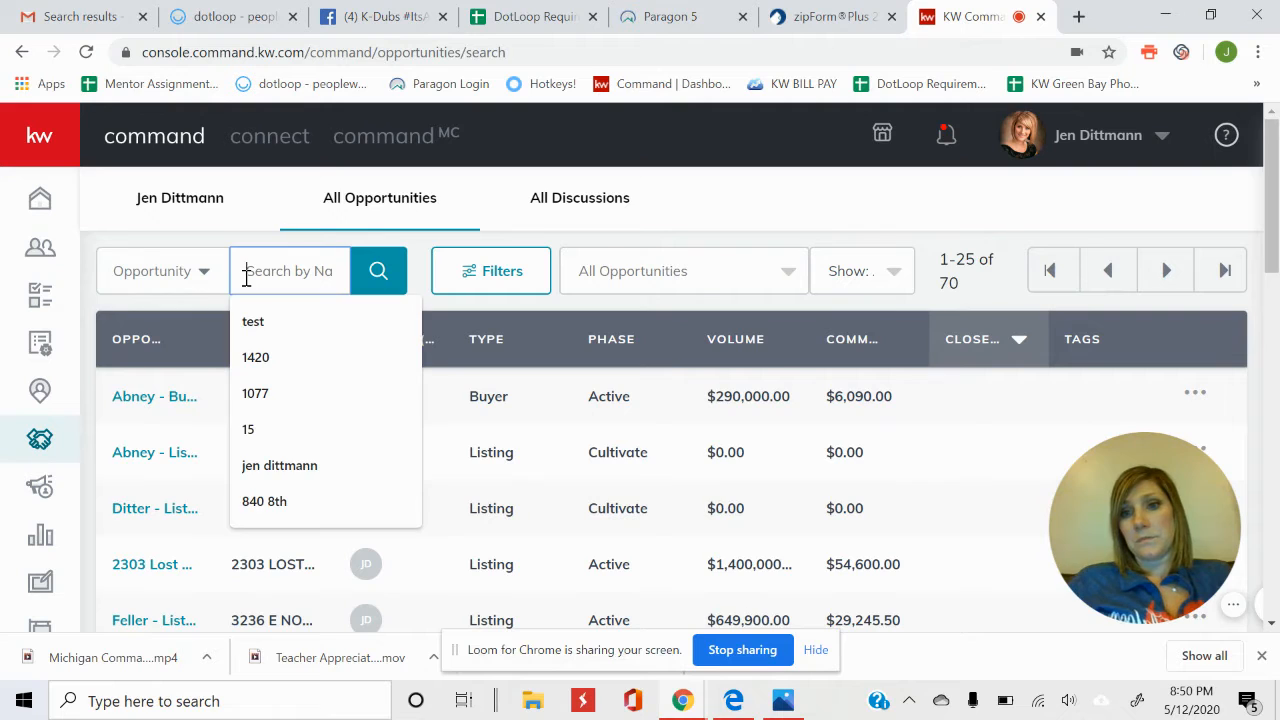
{"action": "type", "text": "1077"}
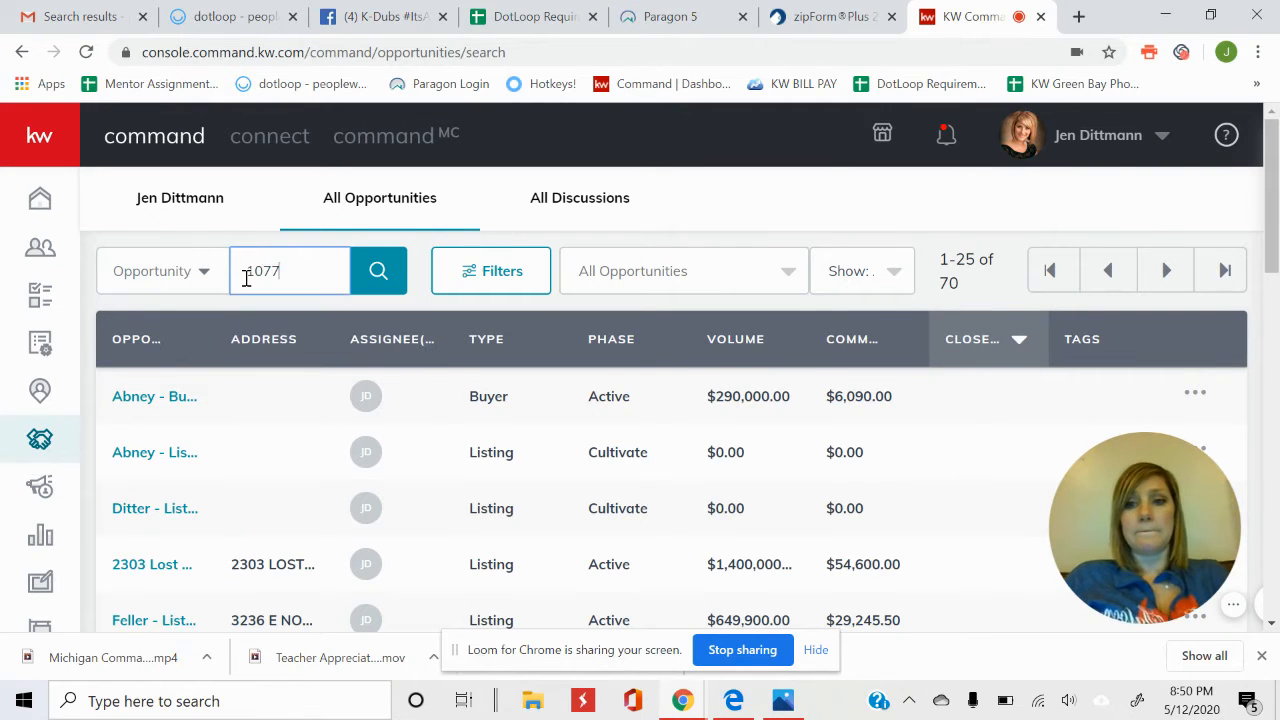
{"action": "key", "text": "Return"}
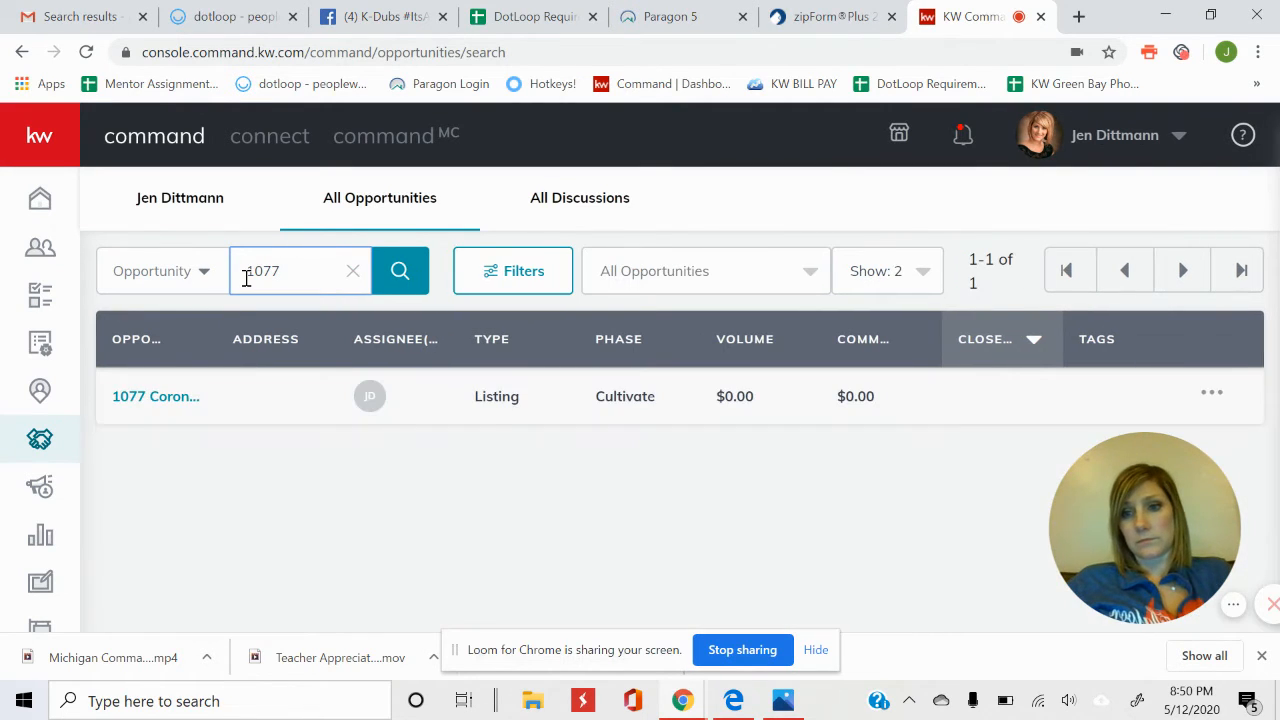
Open the property's Listing opportunity and review its General Information details.
{"action": "left_click", "coordinate": [170, 400]}
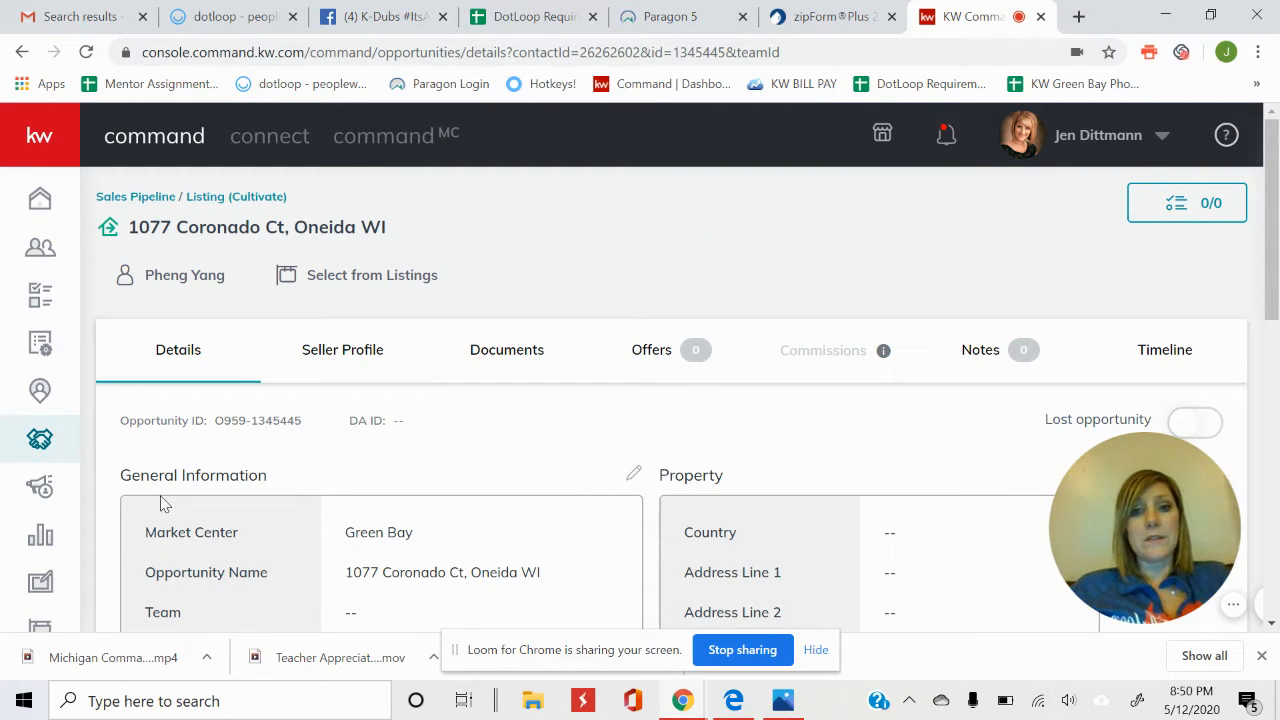
{"action": "scroll", "coordinate": [354, 531], "scroll_direction": "down", "scroll_amount": 2}
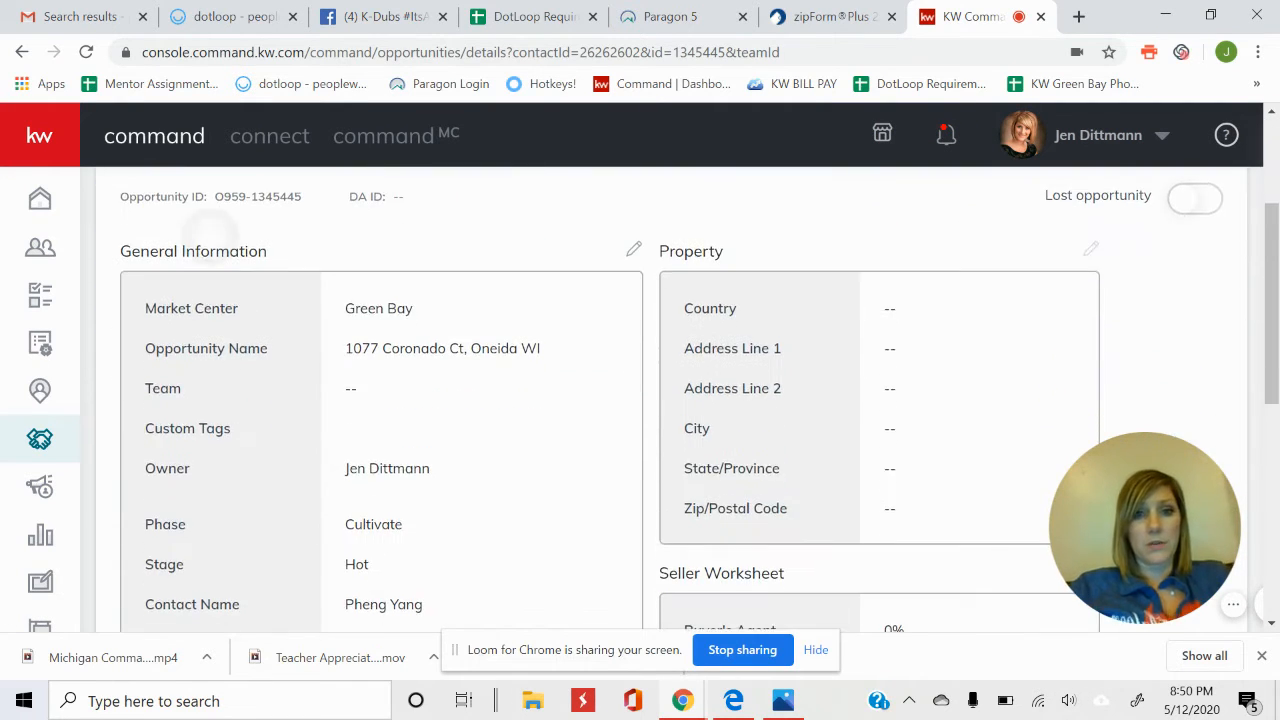
{"action": "scroll", "coordinate": [806, 346], "scroll_direction": "down", "scroll_amount": 1}
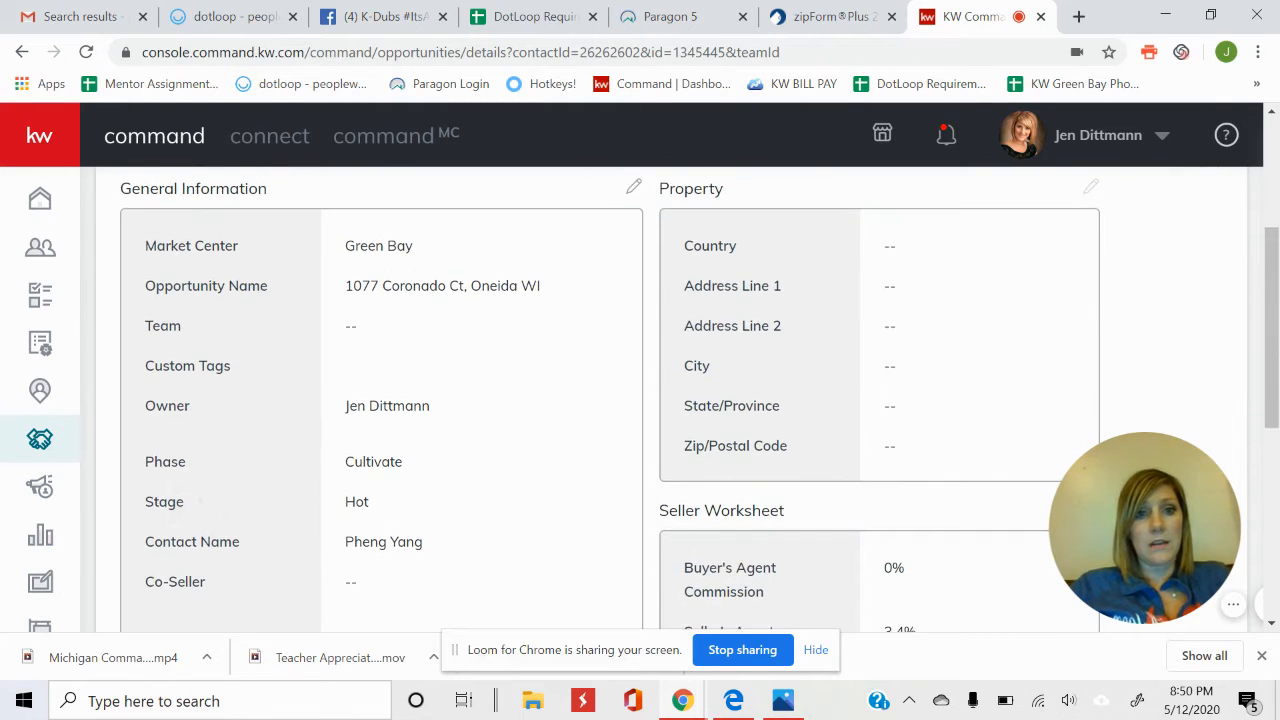
{"action": "scroll", "coordinate": [806, 346], "scroll_direction": "up", "scroll_amount": 1}
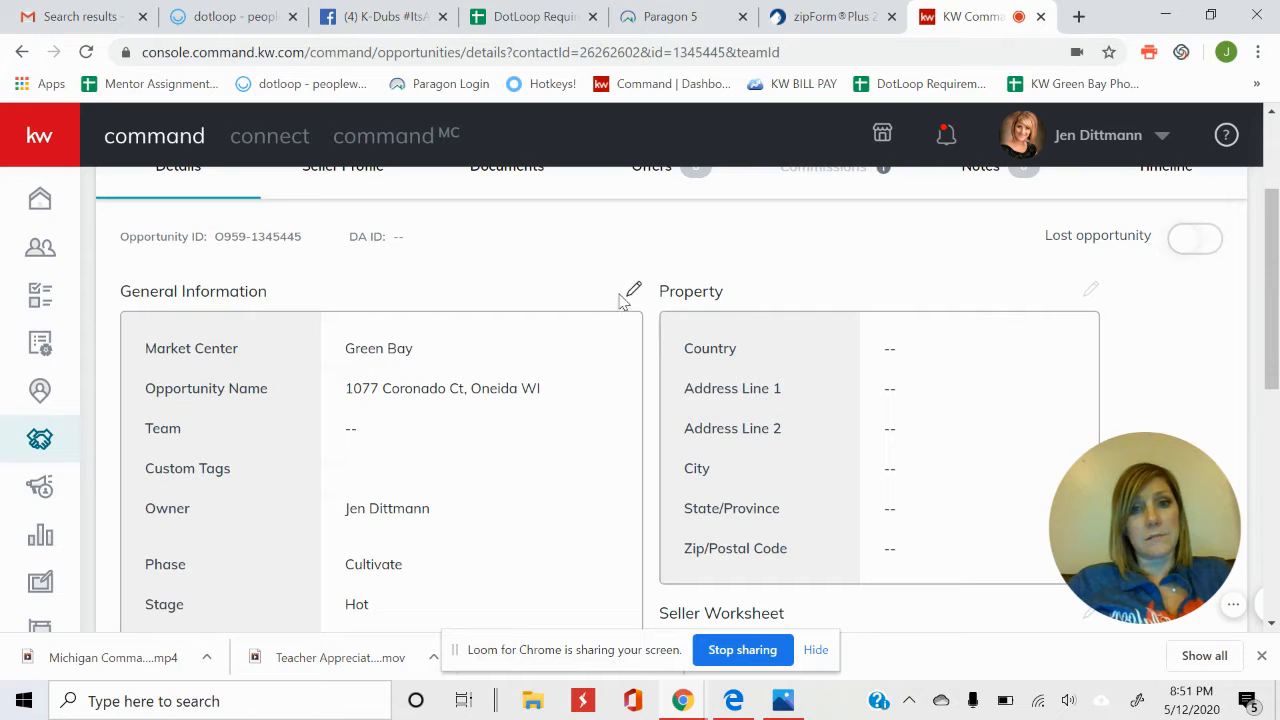
{"action": "scroll", "coordinate": [1086, 284], "scroll_direction": "down", "scroll_amount": 1}
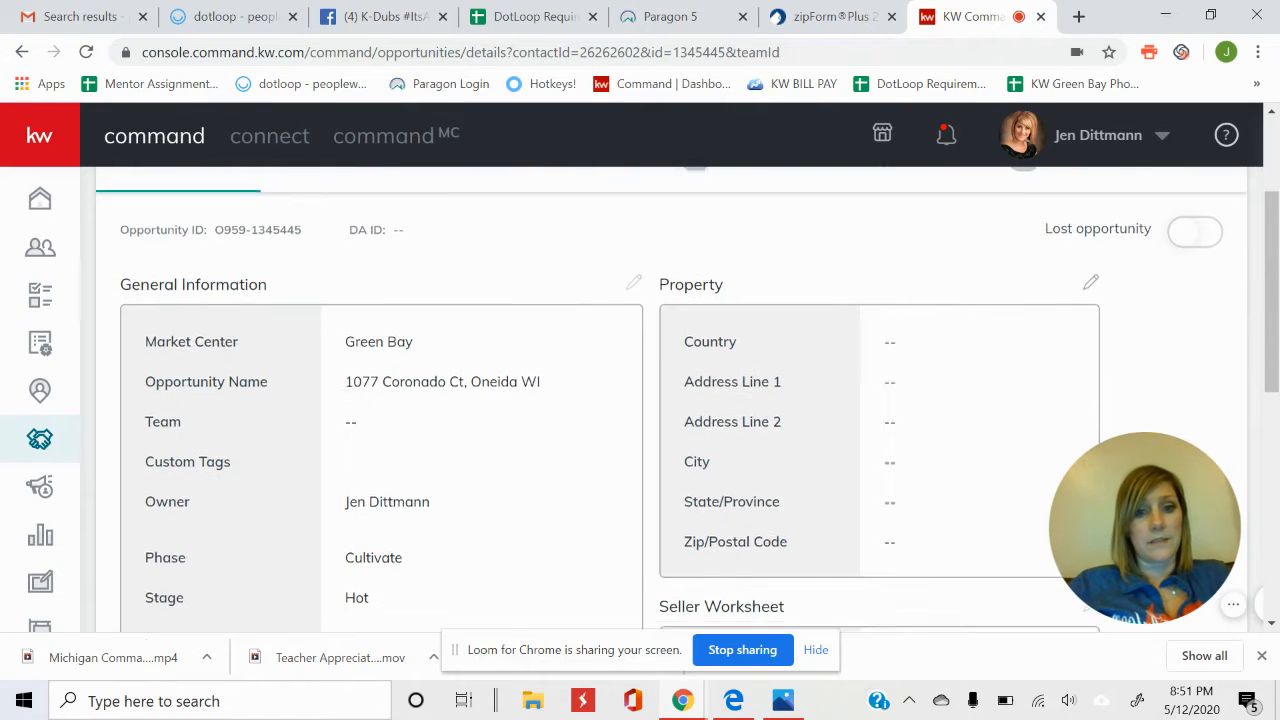
{"action": "scroll", "coordinate": [660, 350], "scroll_direction": "up", "scroll_amount": 2}
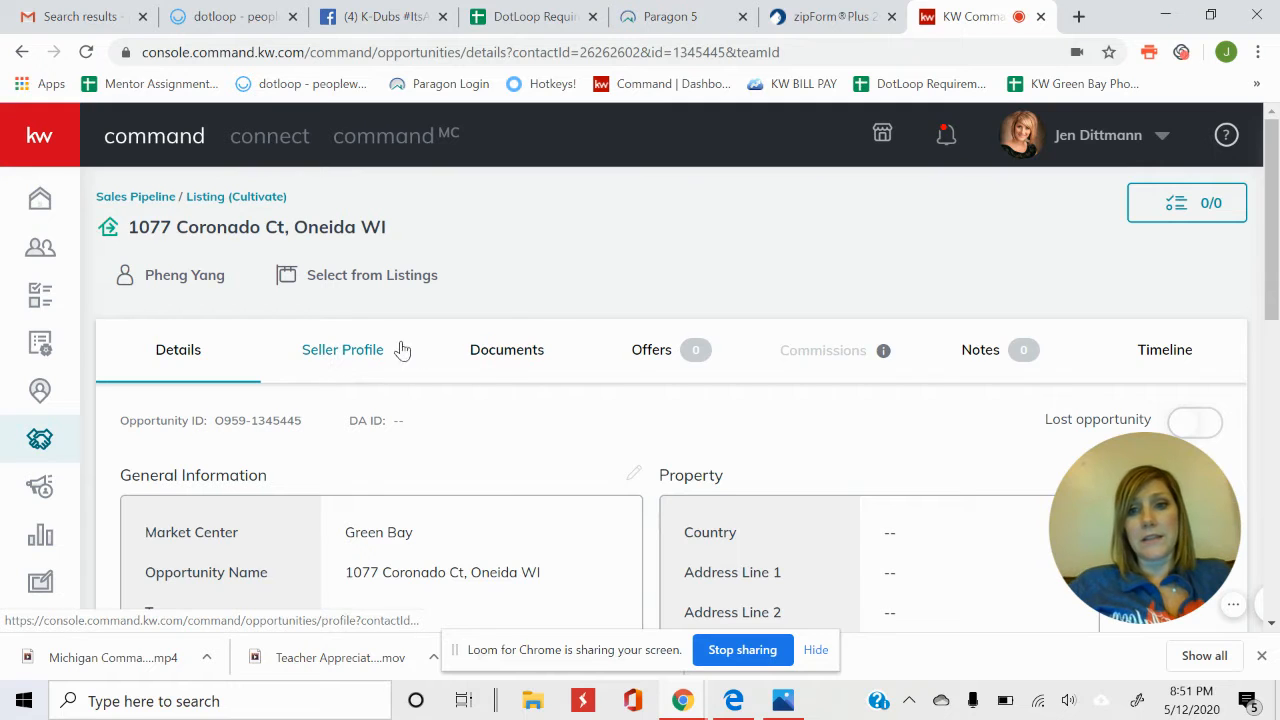
{"action": "left_click", "coordinate": [516, 358]}
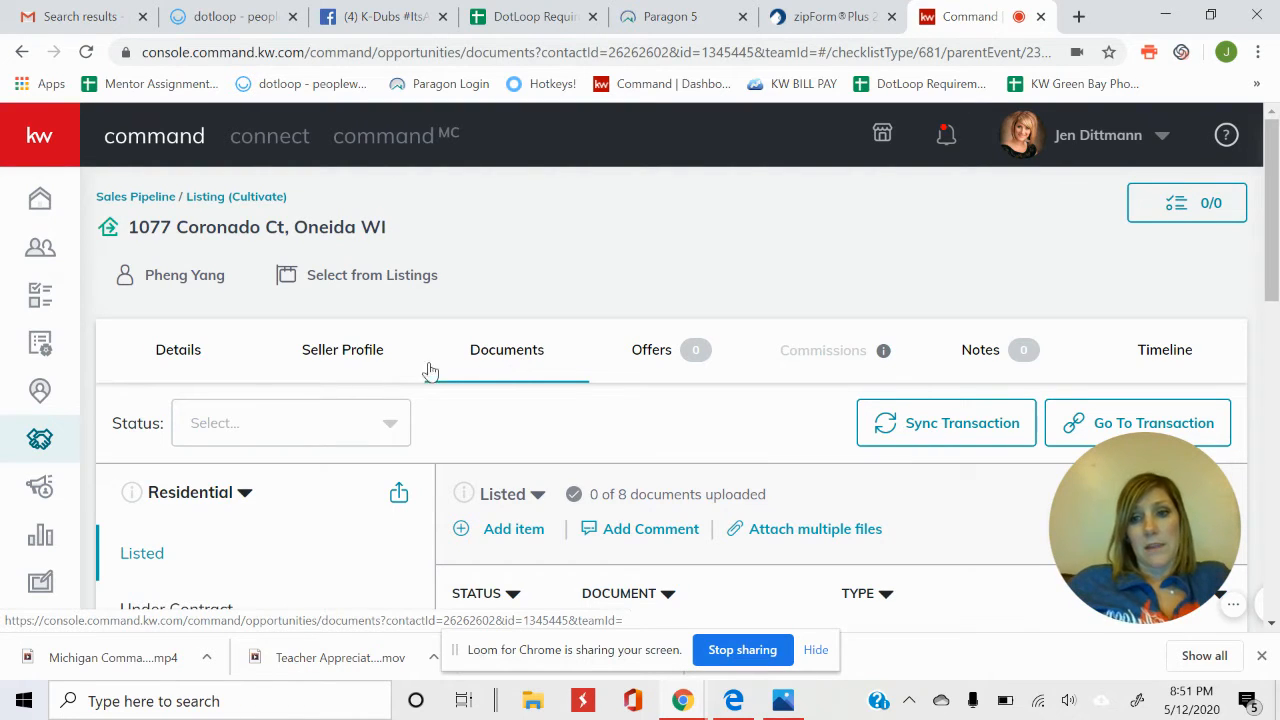
{"action": "scroll", "coordinate": [229, 365], "scroll_direction": "down", "scroll_amount": 2}
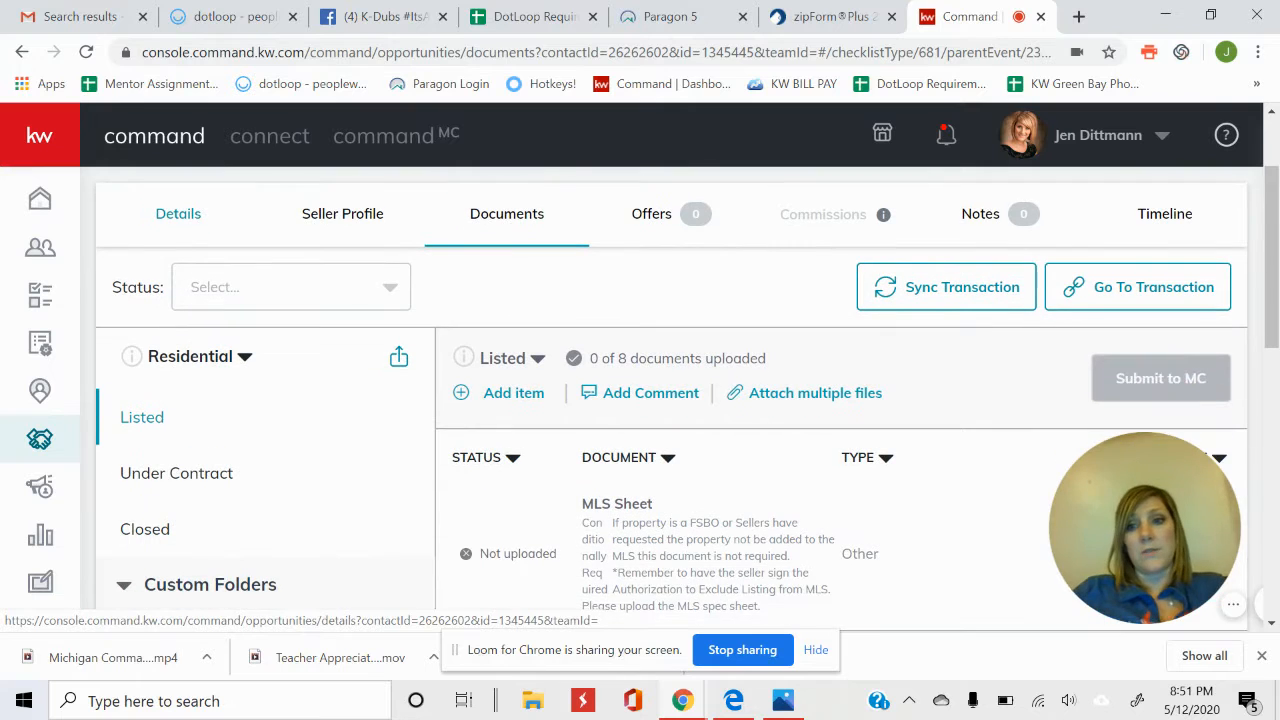
{"action": "left_click", "coordinate": [245, 360]}
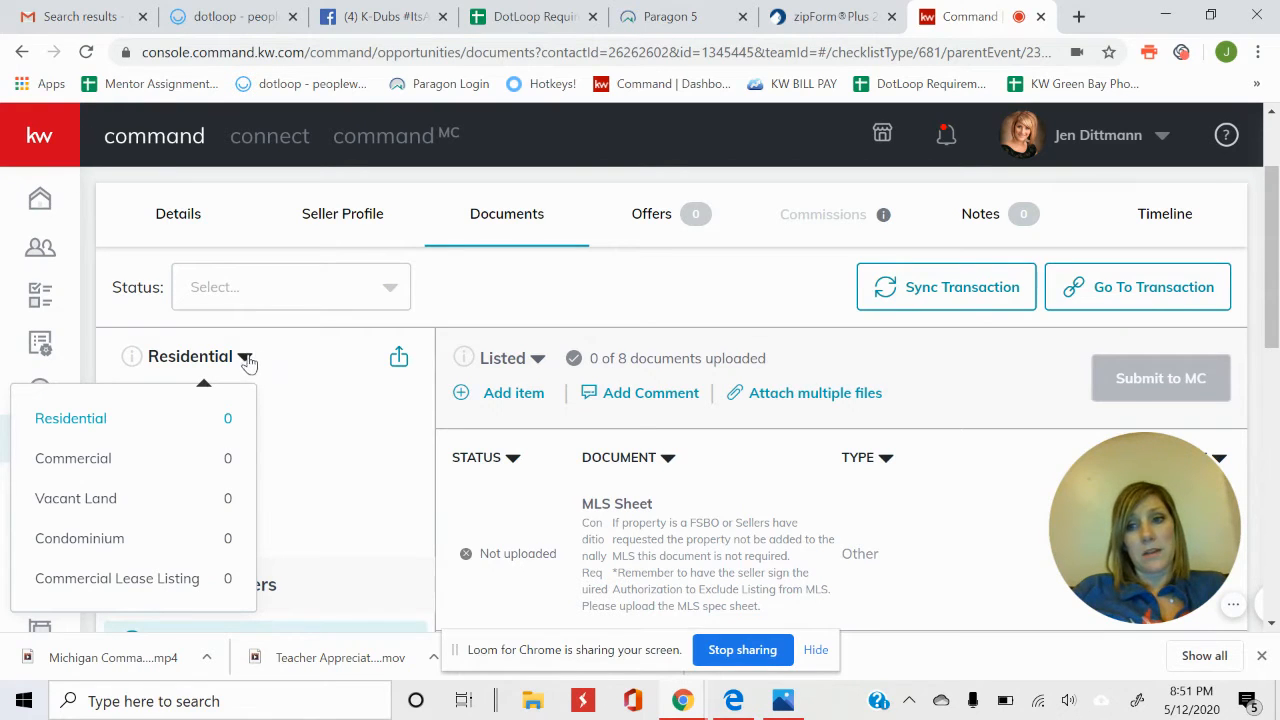
{"action": "left_click", "coordinate": [100, 424]}
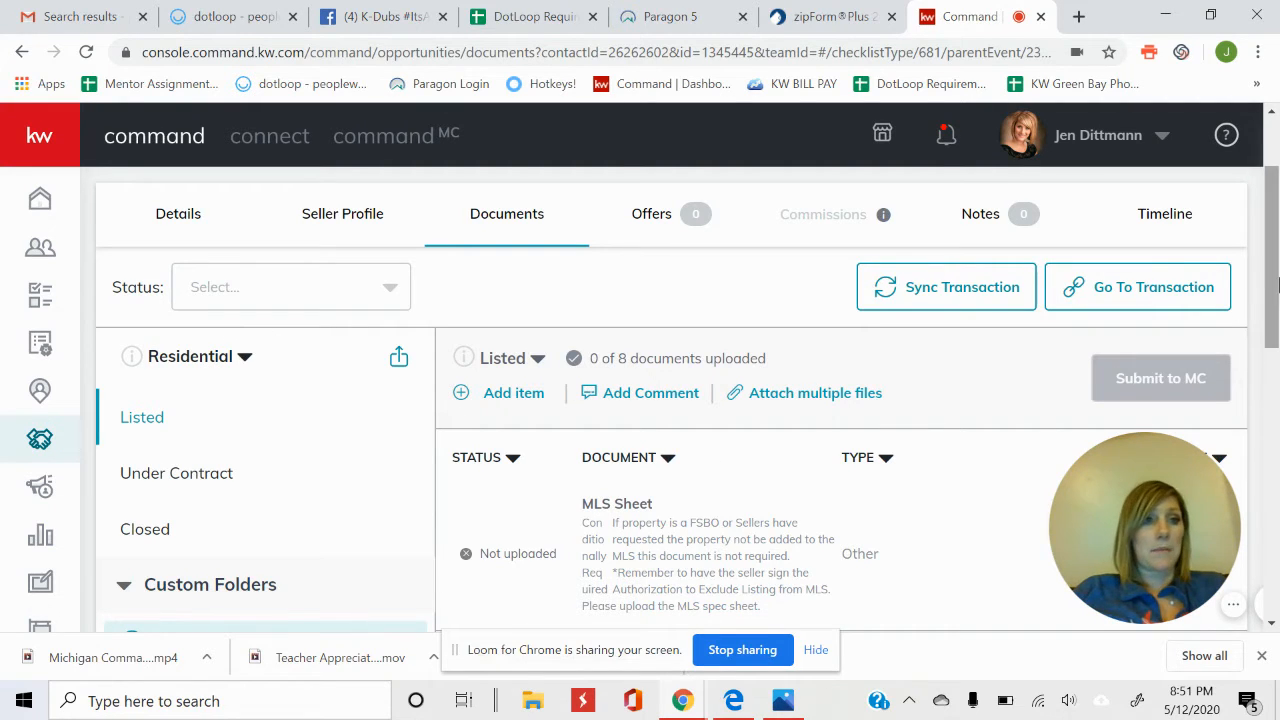
{"action": "left_click_drag", "start_coordinate": [1273, 283], "coordinate": [1277, 318]}
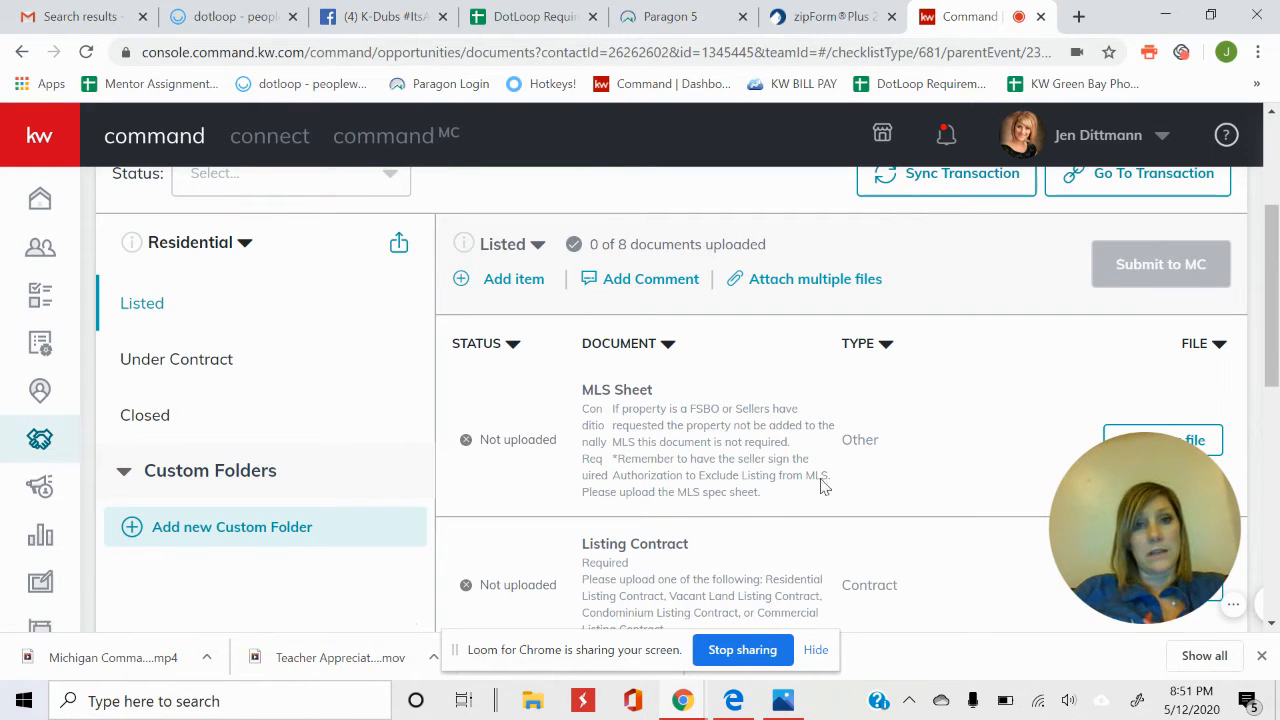
{"action": "scroll", "coordinate": [1272, 292], "scroll_direction": "down", "scroll_amount": 1}
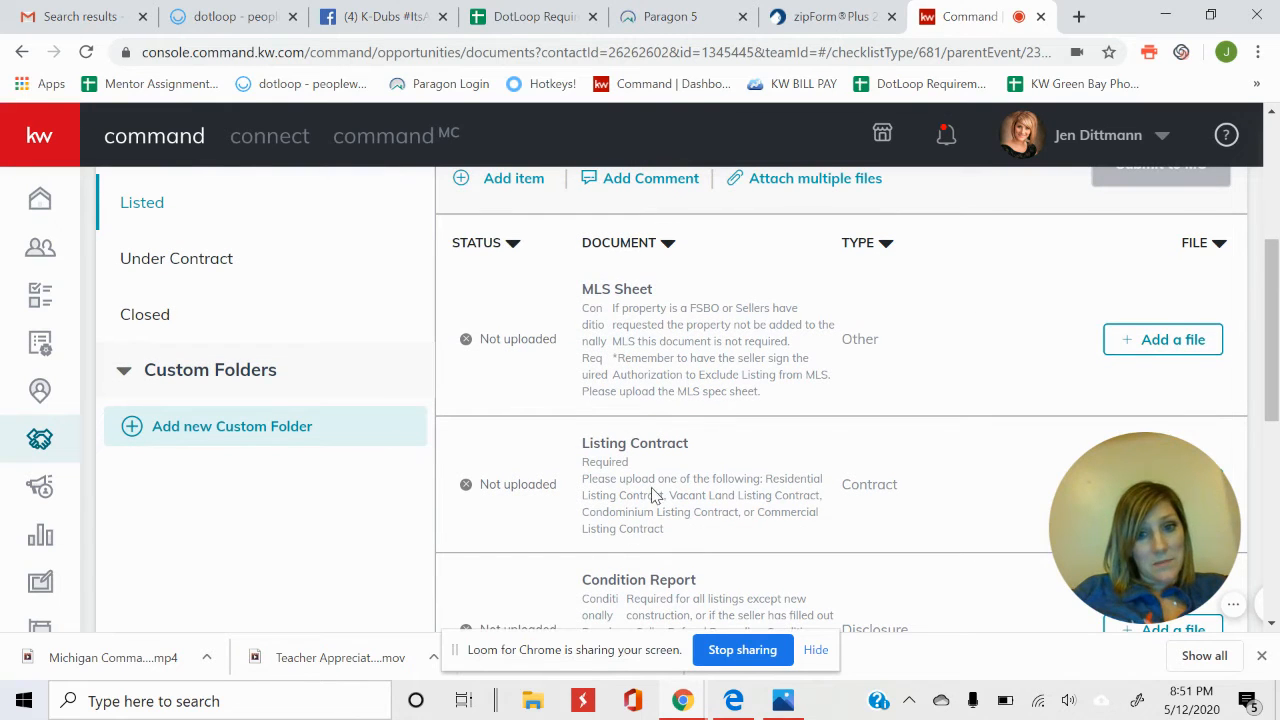
{"action": "left_click_drag", "start_coordinate": [585, 463], "coordinate": [643, 470]}
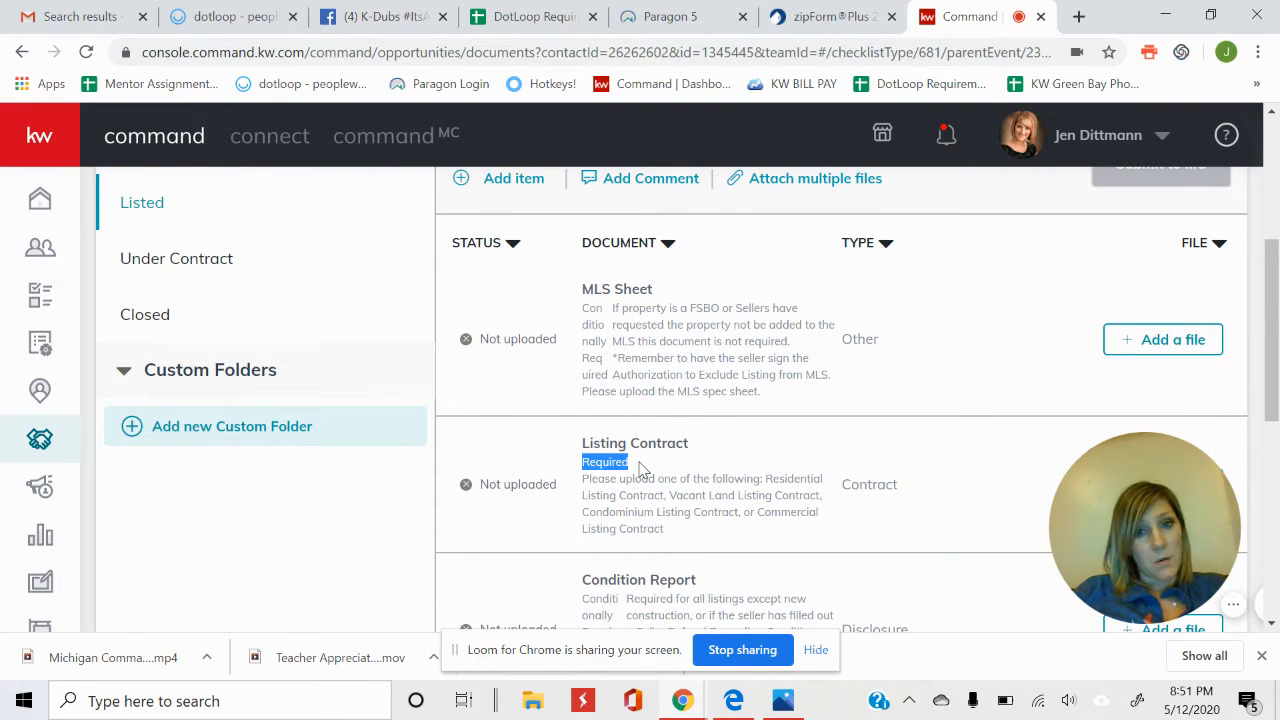
{"action": "left_click_drag", "start_coordinate": [585, 305], "coordinate": [607, 375]}
{"action": "left_click", "coordinate": [585, 307]}
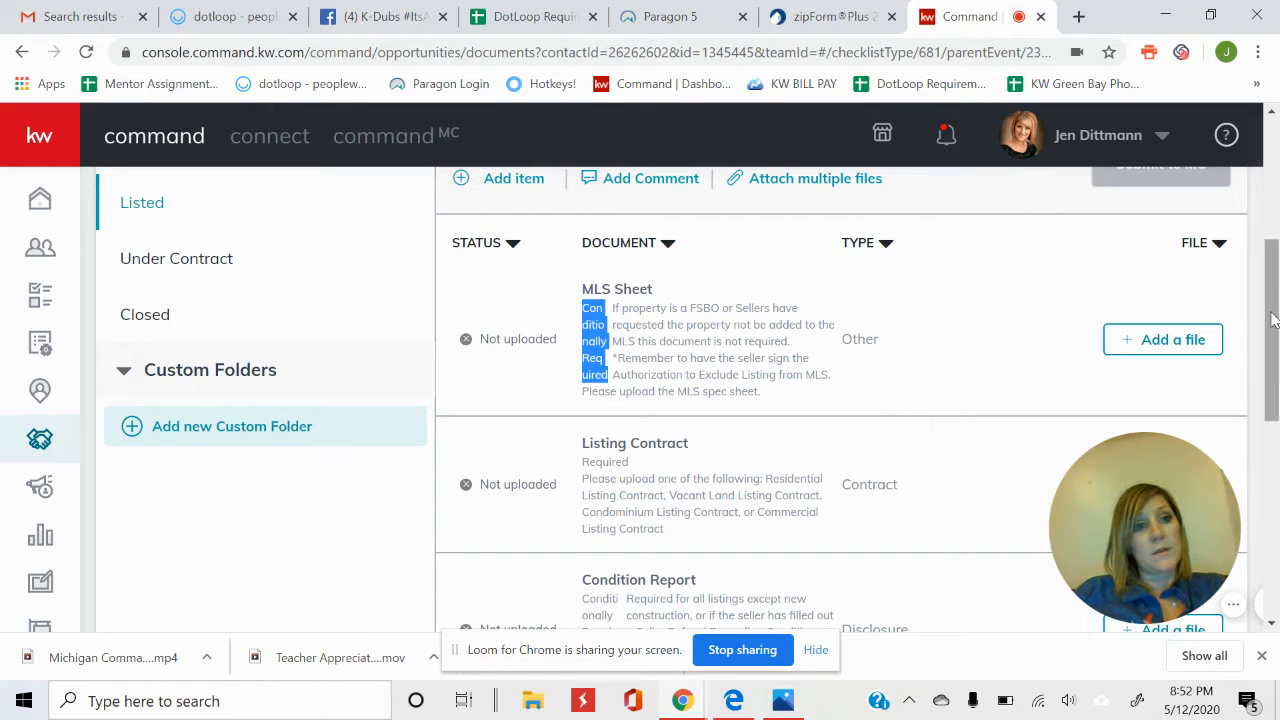
{"action": "mouse_move", "coordinate": [1273, 318]}
{"action": "left_mouse_down"}
{"action": "mouse_move", "coordinate": [1273, 298]}
{"action": "mouse_move", "coordinate": [1273, 325]}
{"action": "left_mouse_up"}
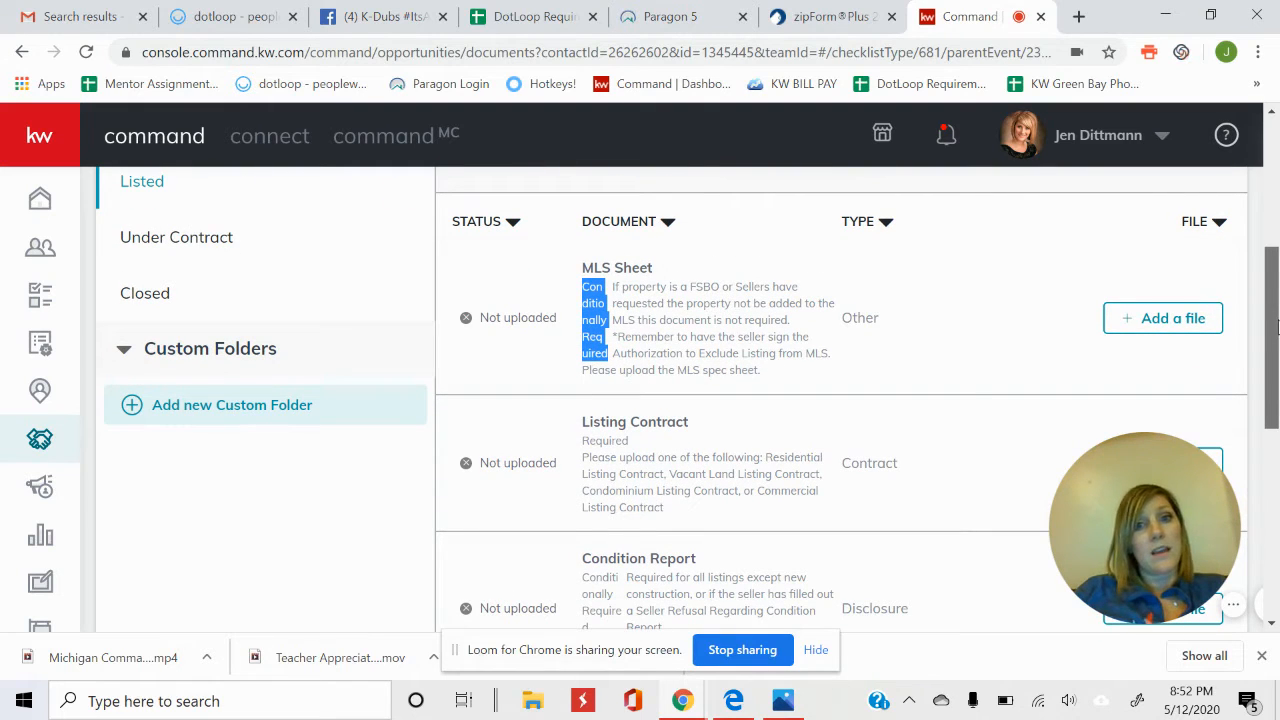
{"action": "left_click_drag", "start_coordinate": [1275, 325], "coordinate": [1275, 345]}
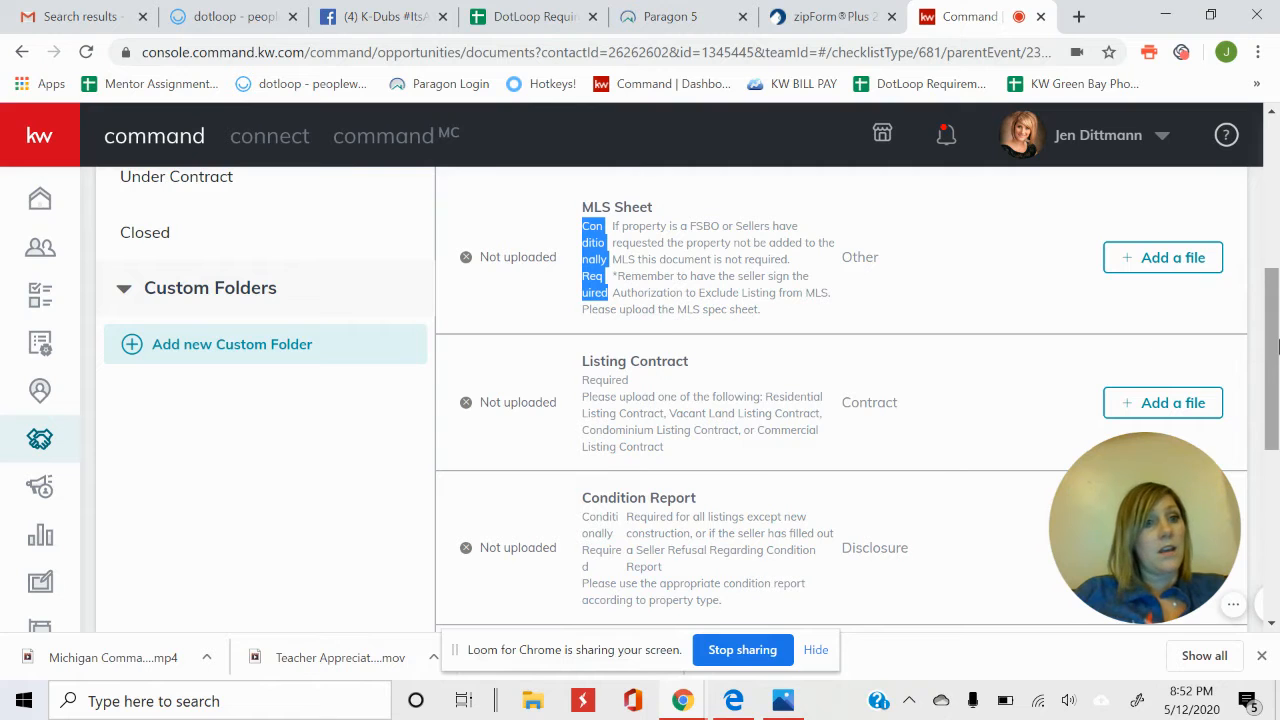
{"action": "left_click_drag", "start_coordinate": [1272, 348], "coordinate": [1262, 288]}
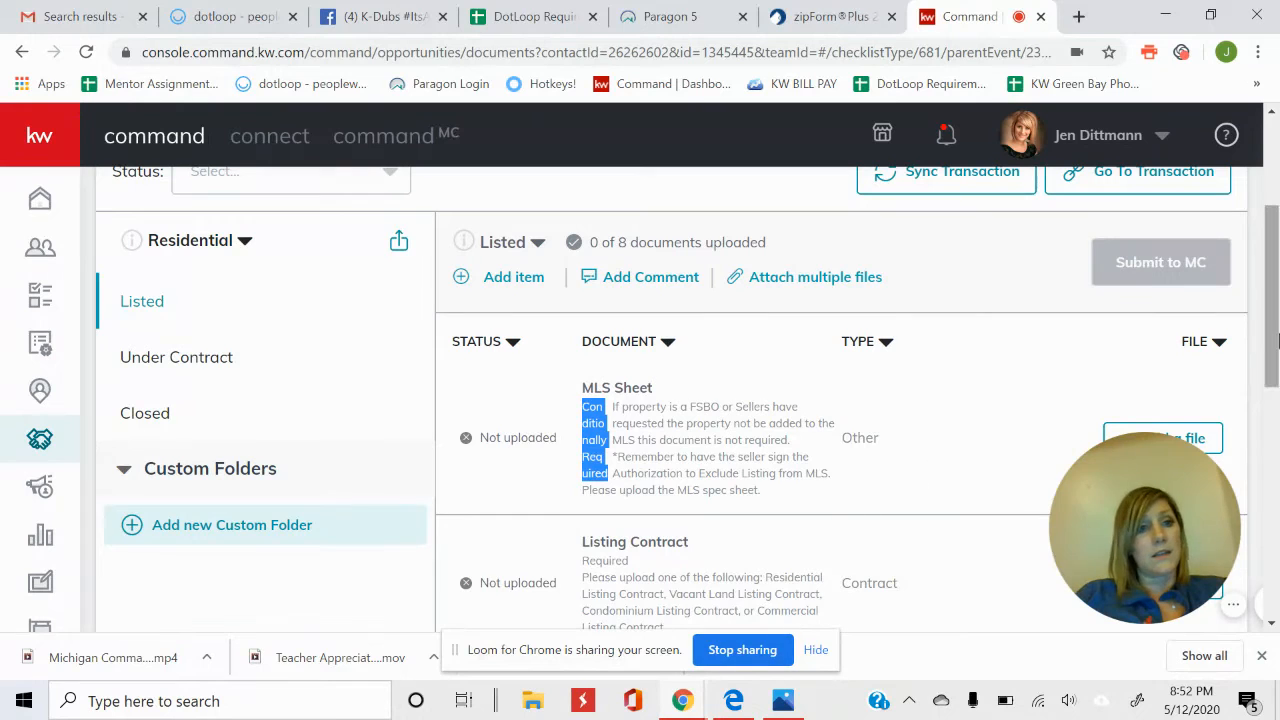
{"action": "mouse_move", "coordinate": [1275, 333]}
{"action": "left_mouse_down"}
{"action": "mouse_move", "coordinate": [1275, 497]}
{"action": "mouse_move", "coordinate": [1275, 313]}
{"action": "left_mouse_up"}
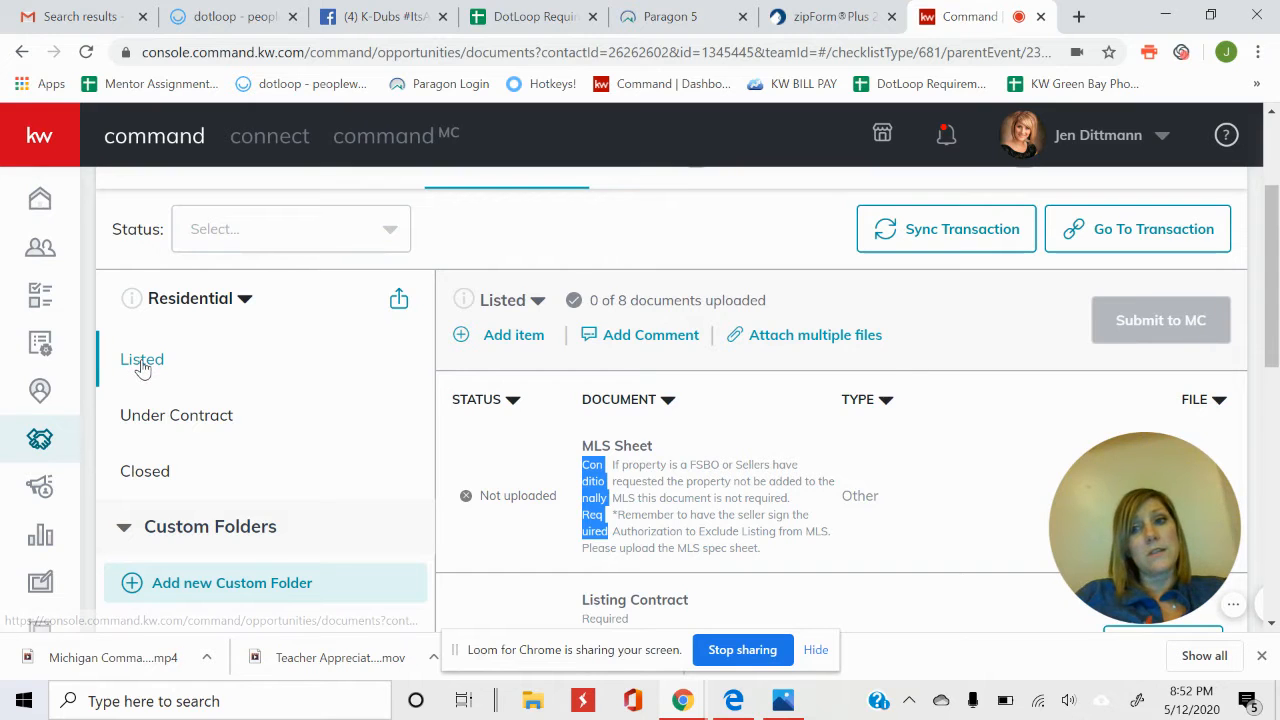
Display the Under Contract checklist, showing 0 of 10 documents uploaded, starting with Greensheet.
{"action": "left_click", "coordinate": [160, 421]}
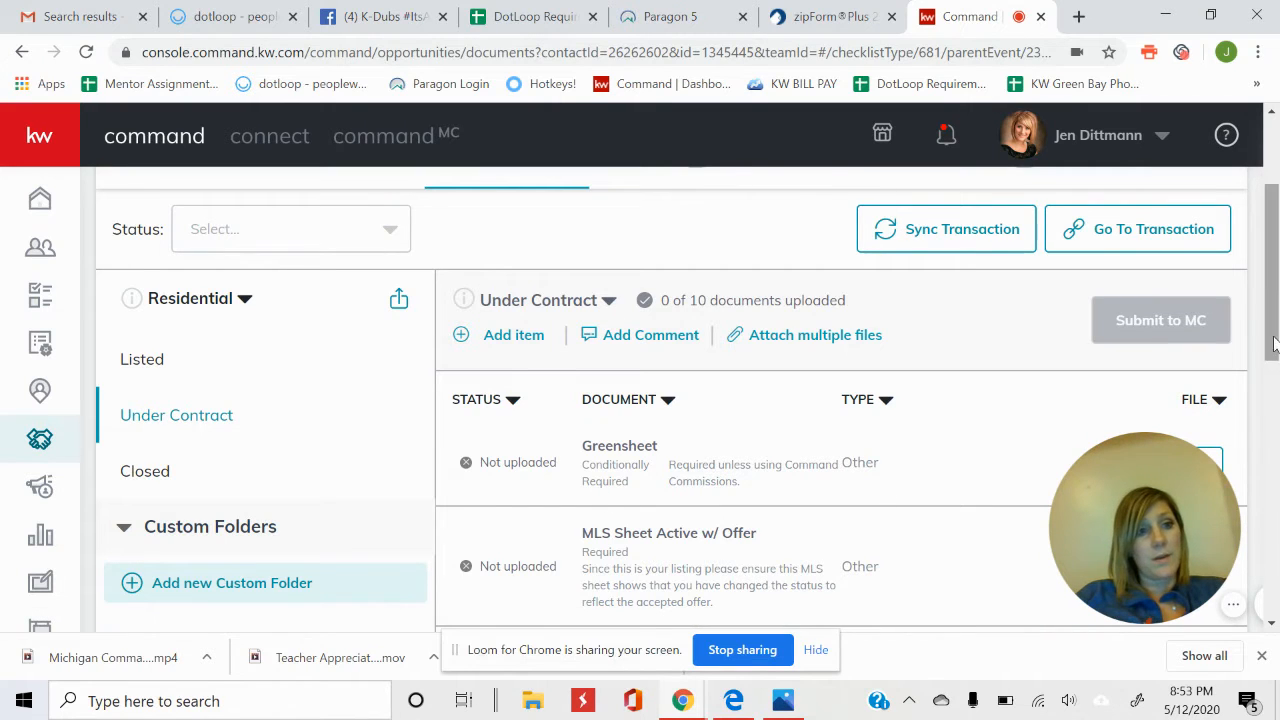
{"action": "left_click_drag", "start_coordinate": [1272, 350], "coordinate": [1274, 305]}
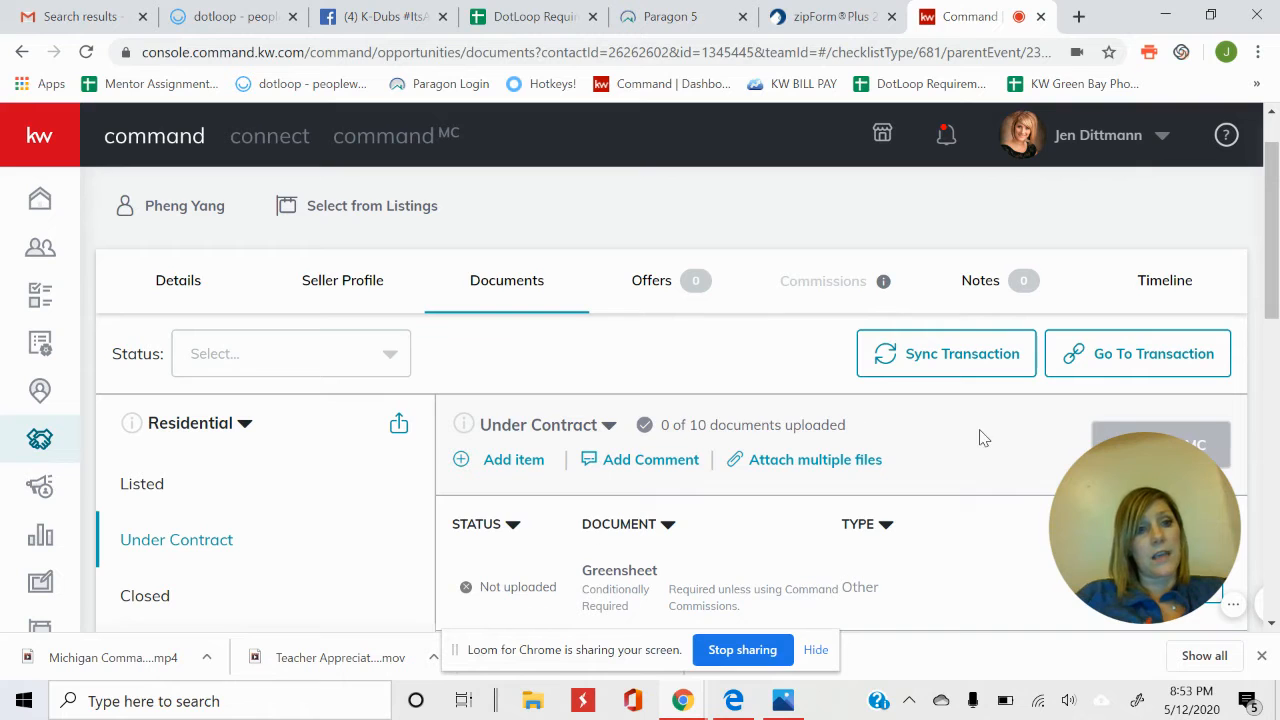
{"action": "left_click_drag", "start_coordinate": [1276, 262], "coordinate": [1276, 307]}
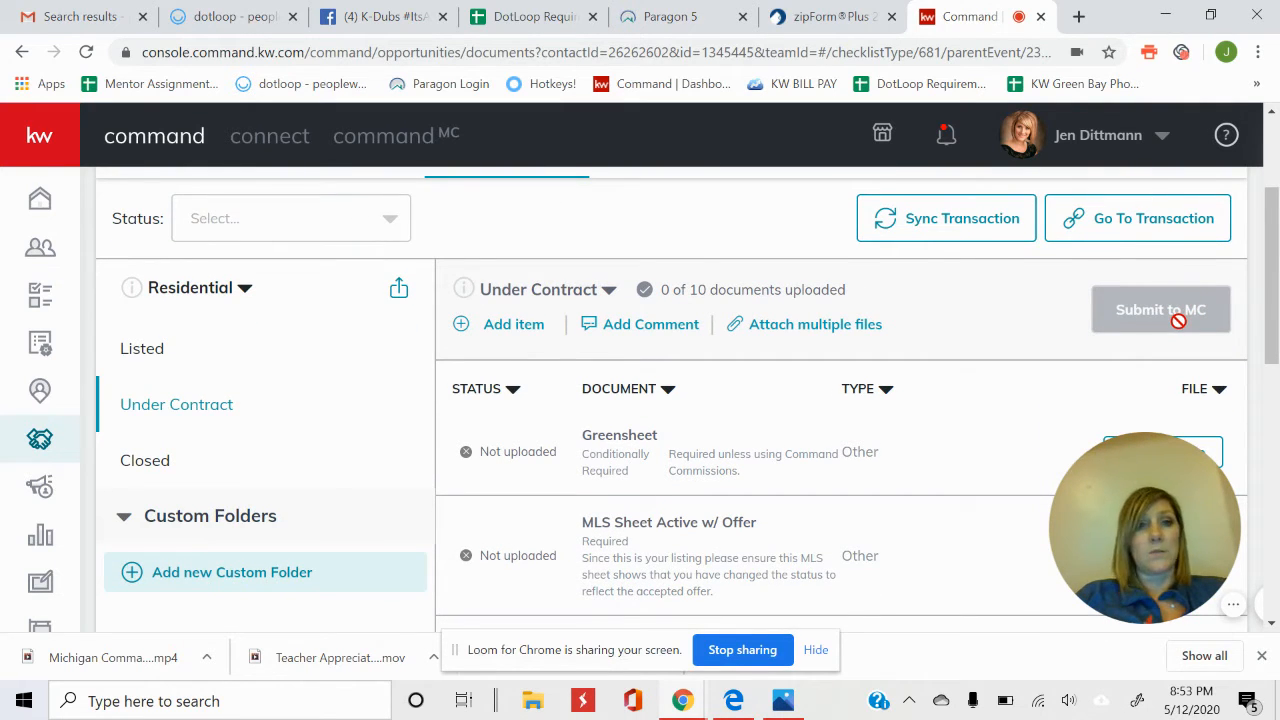
{"action": "left_click", "coordinate": [143, 462]}
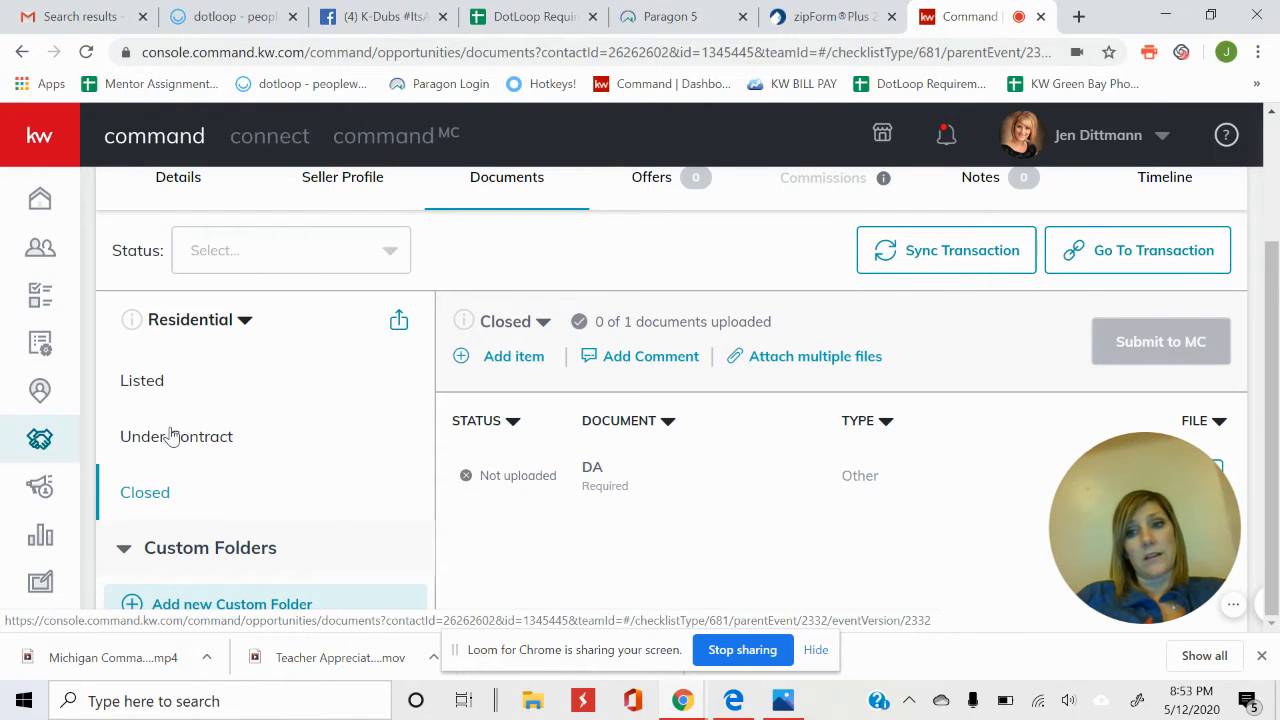
{"action": "left_click", "coordinate": [172, 436]}
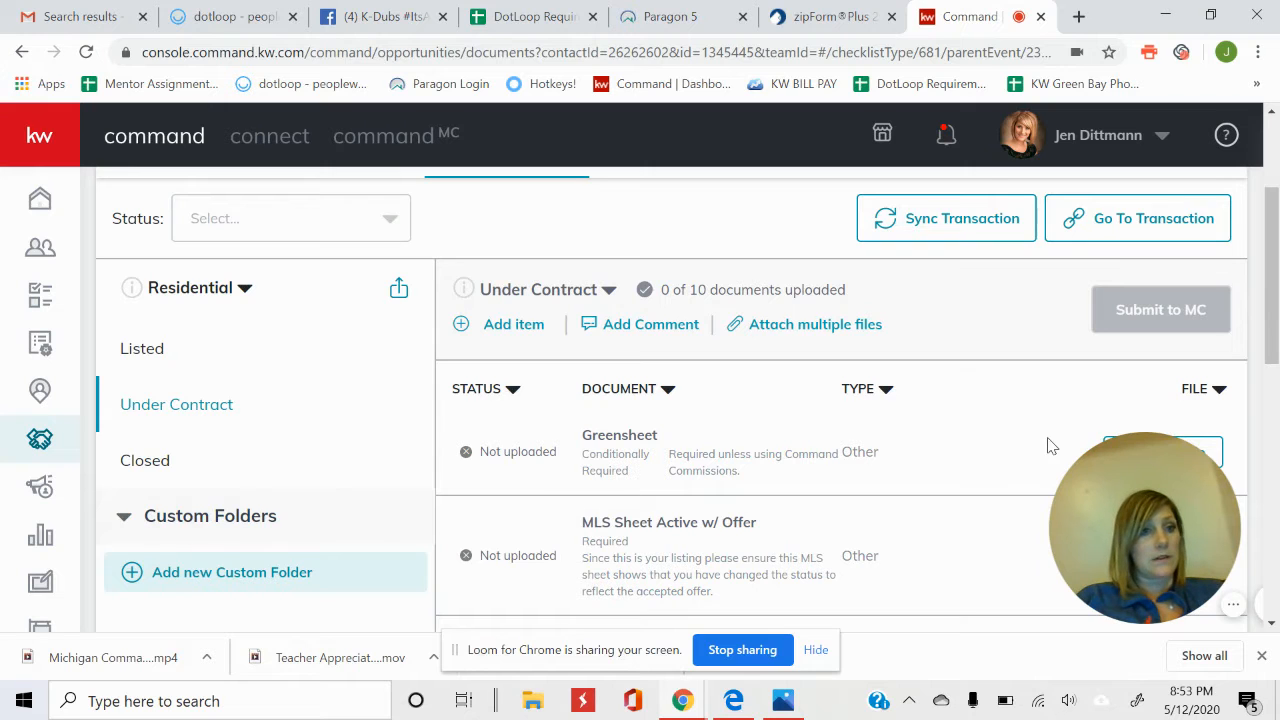
{"action": "scroll", "coordinate": [1274, 228], "scroll_direction": "up", "scroll_amount": 1}
{"action": "scroll", "coordinate": [1274, 228], "scroll_direction": "up", "scroll_amount": 2}
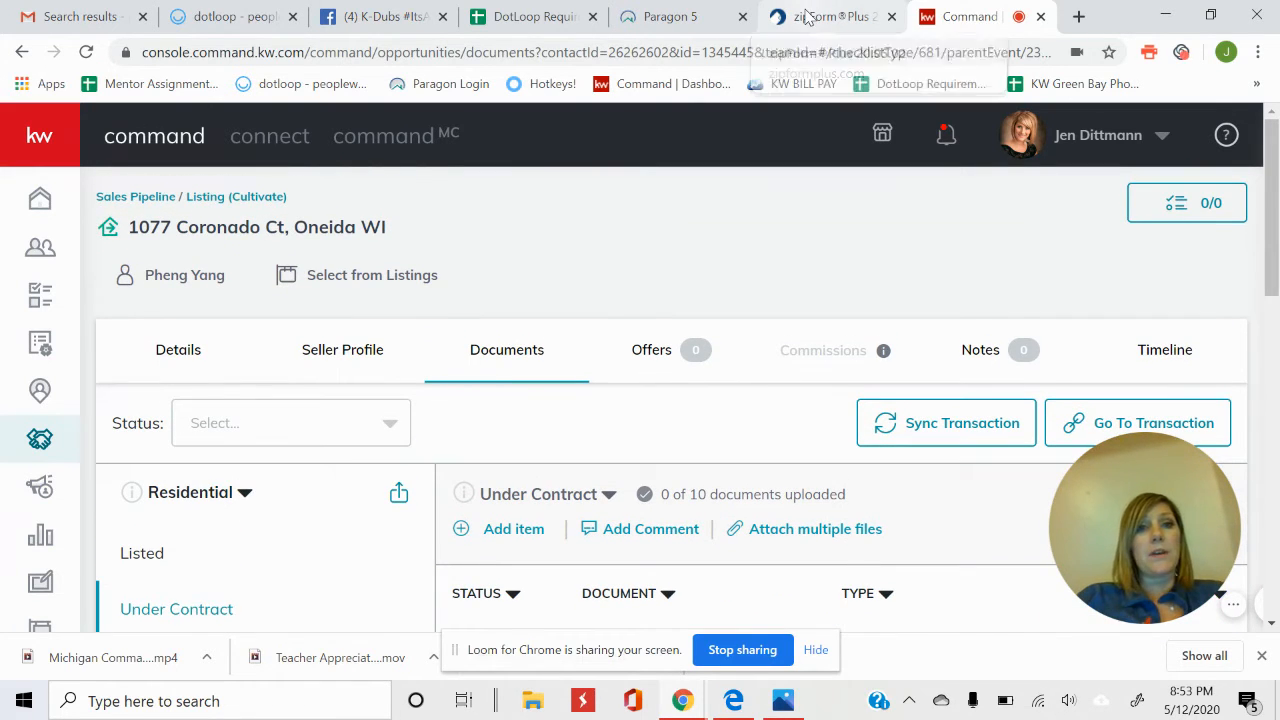
{"action": "left_click", "coordinate": [810, 12]}
{"action": "left_click_drag", "start_coordinate": [1051, 547], "coordinate": [1051, 277]}
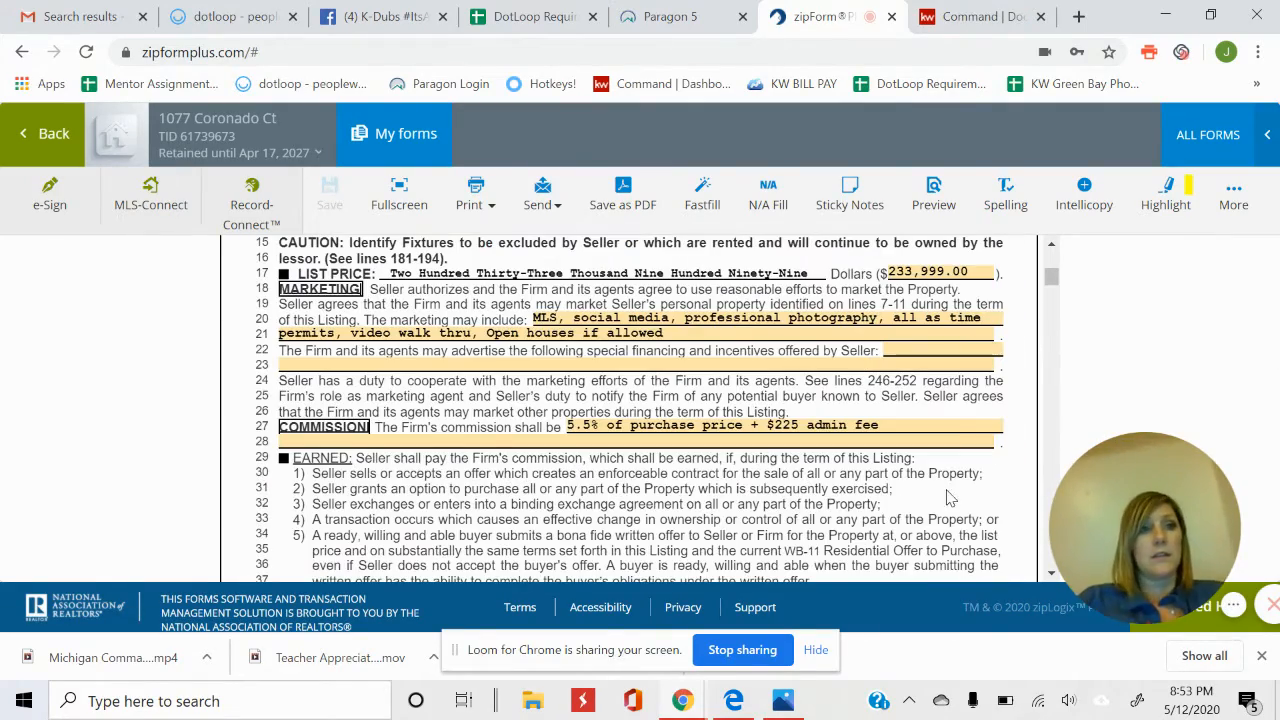
{"action": "left_click", "coordinate": [45, 133]}
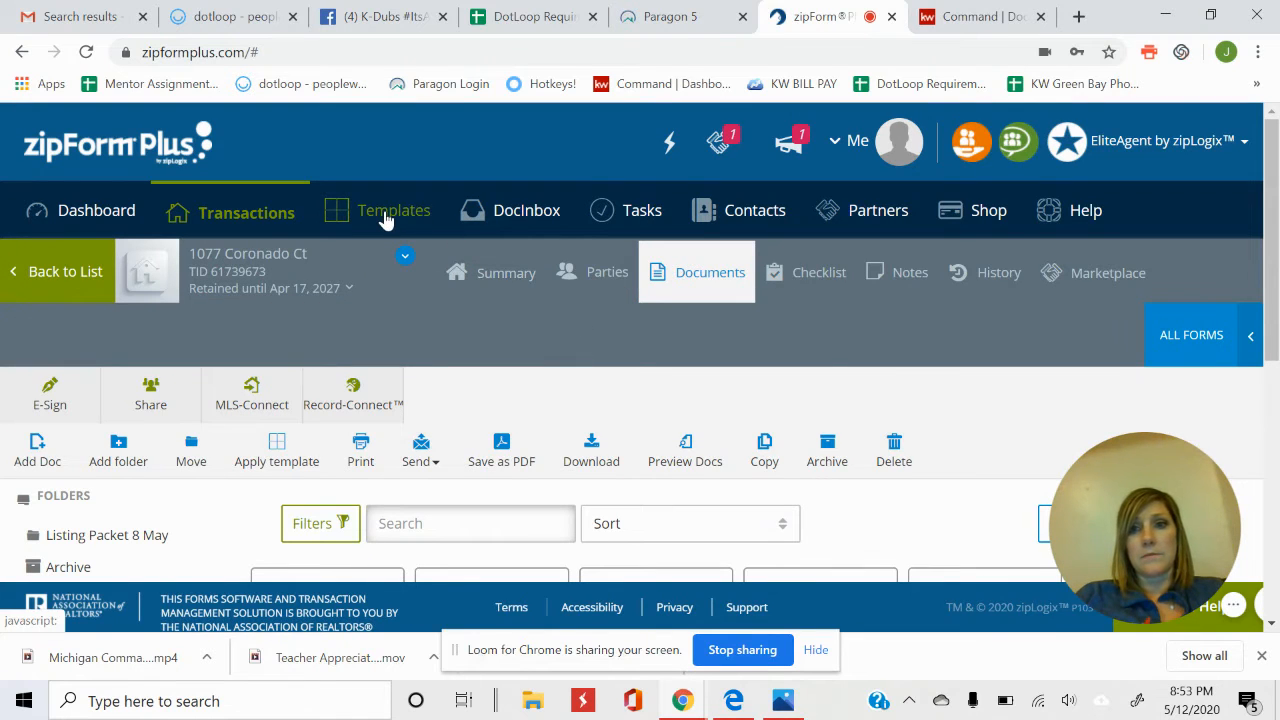
{"action": "left_click", "coordinate": [232, 227]}
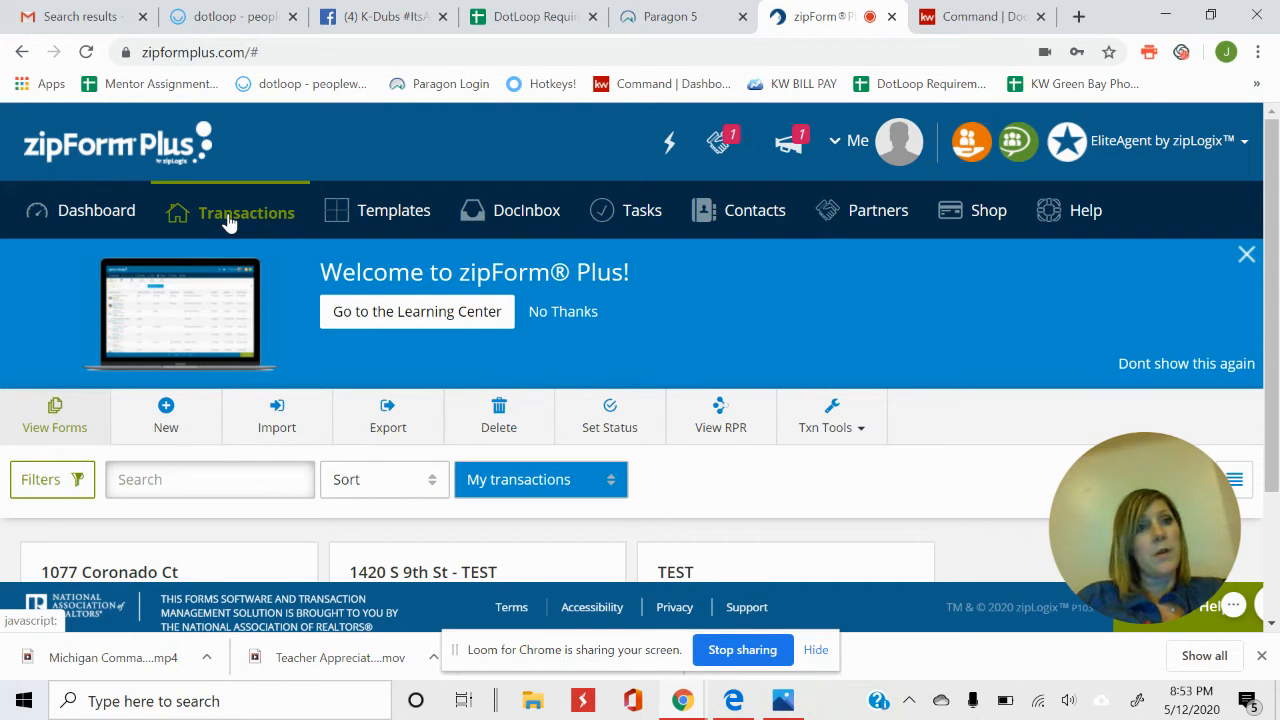
{"action": "scroll", "coordinate": [228, 222], "scroll_direction": "down", "scroll_amount": 2}
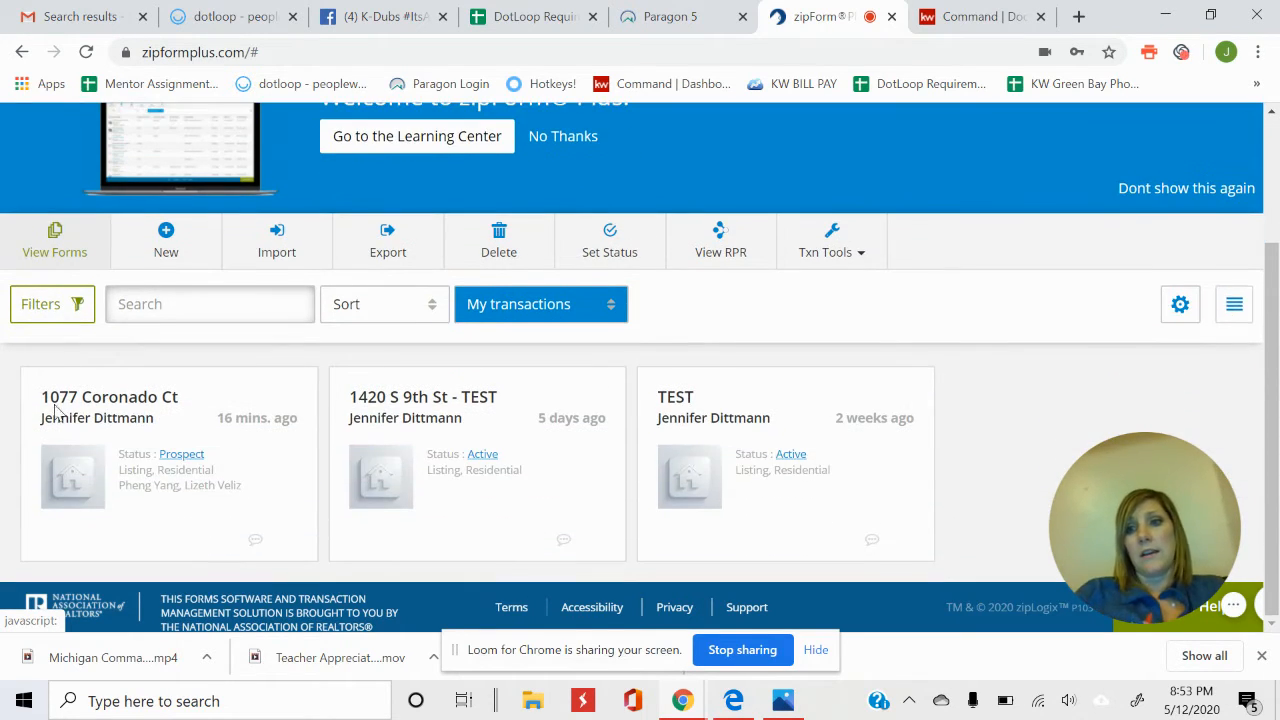
{"action": "left_click", "coordinate": [168, 397]}
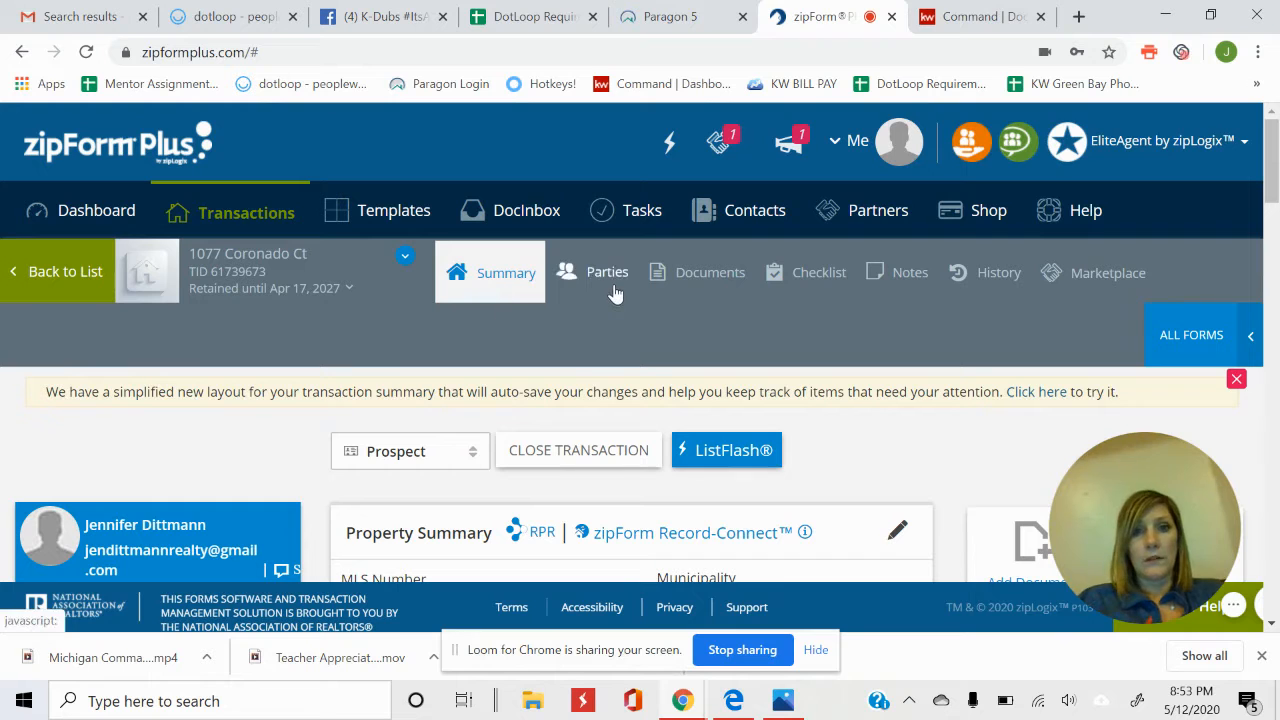
Open the transaction's Listing Packet 8 May folder holding four AuthentiSign PDFs.
{"action": "left_click", "coordinate": [690, 274]}
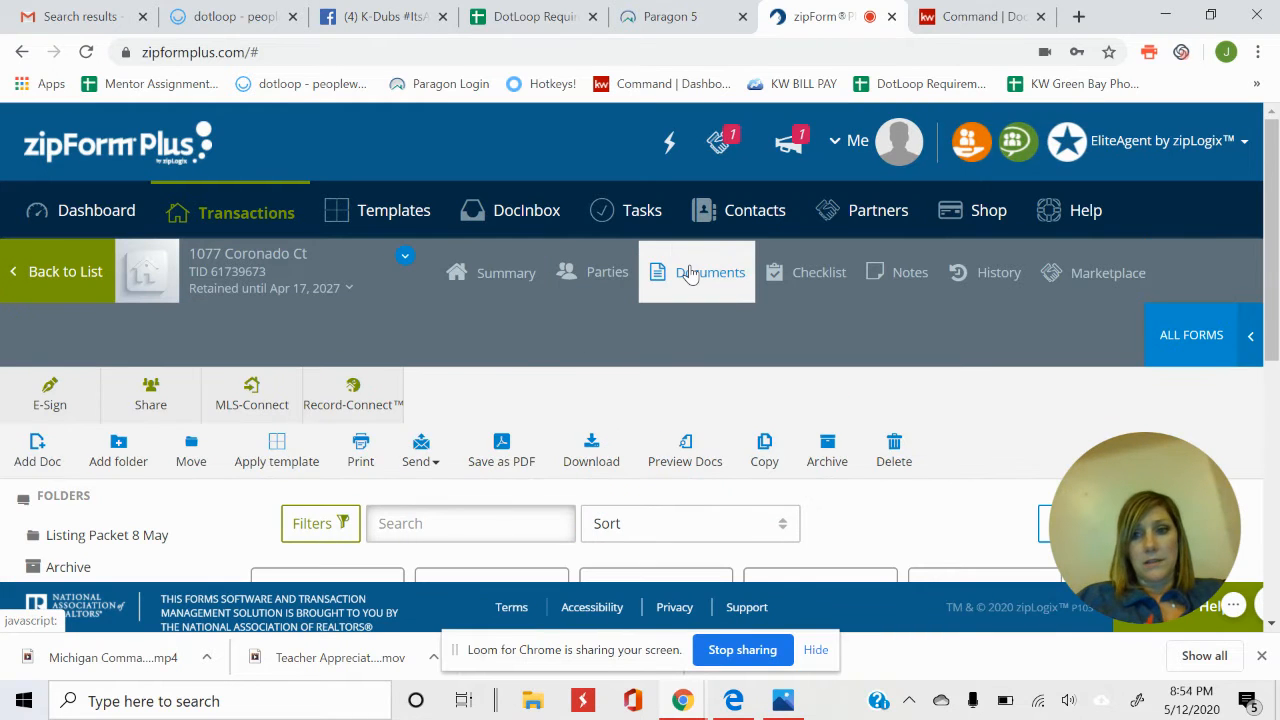
{"action": "scroll", "coordinate": [416, 385], "scroll_direction": "down", "scroll_amount": 3}
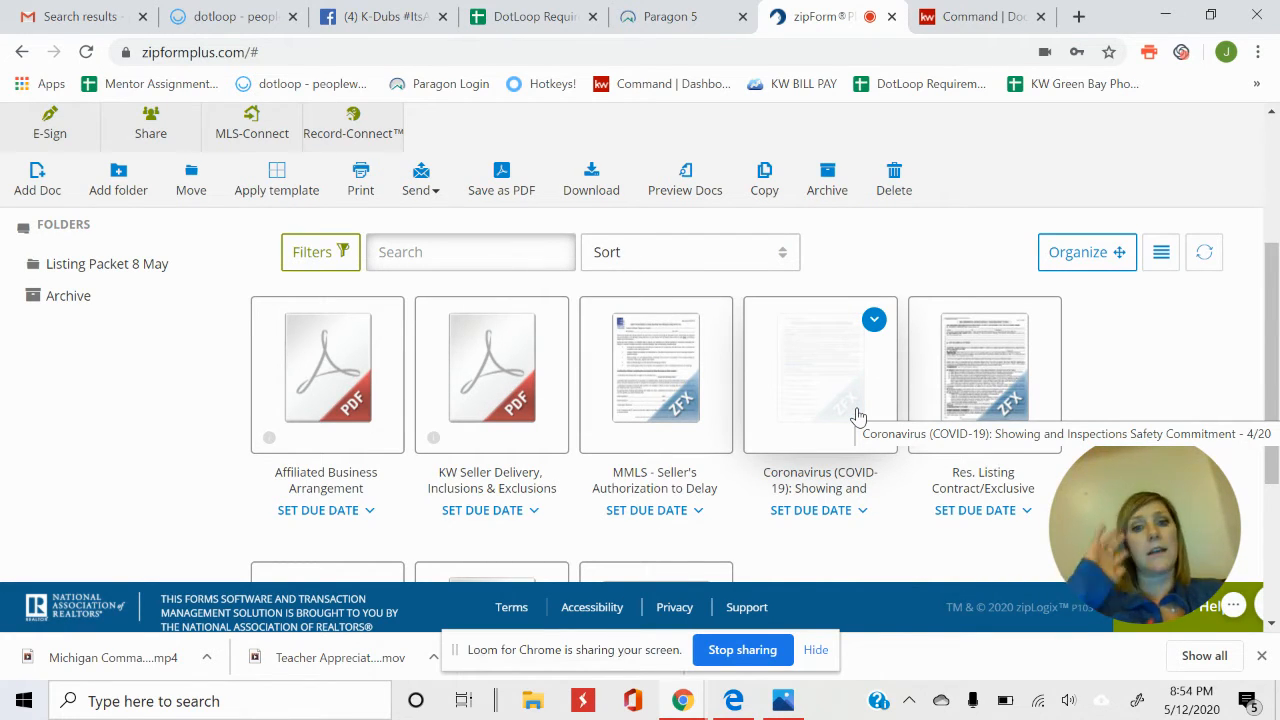
{"action": "scroll", "coordinate": [1174, 331], "scroll_direction": "down", "scroll_amount": 2}
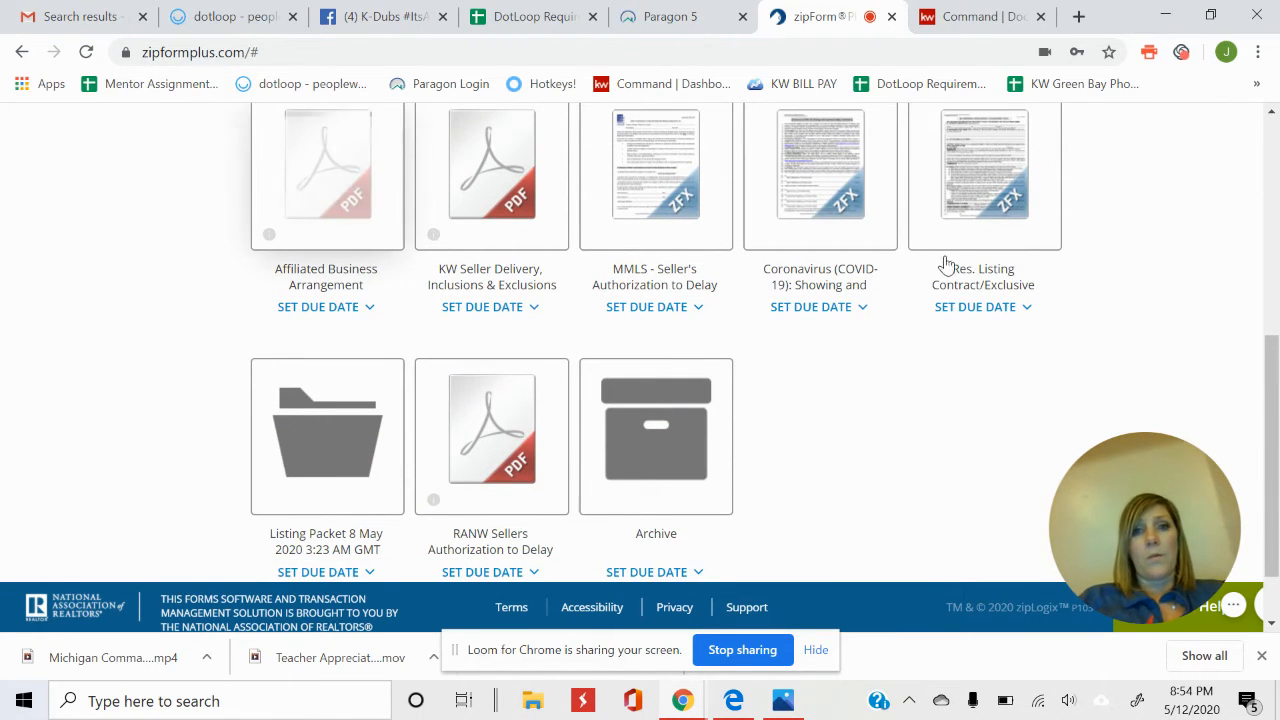
{"action": "left_click", "coordinate": [336, 472]}
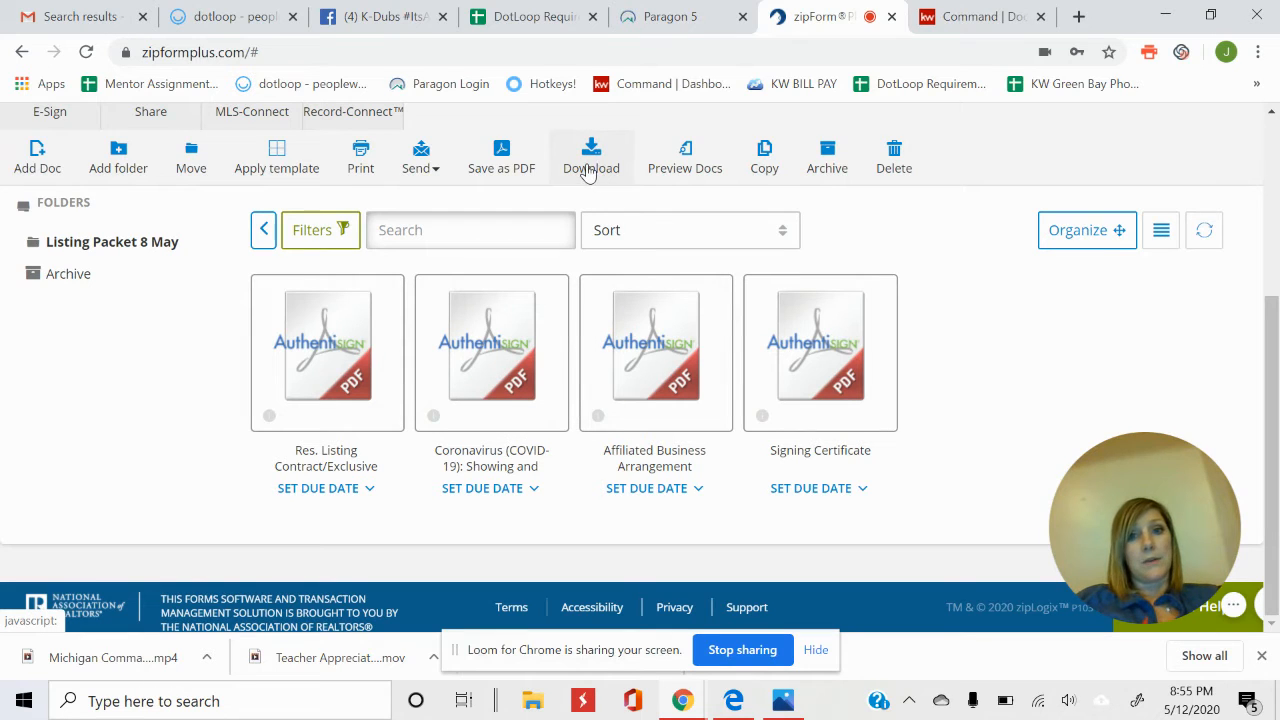
Download the listing packet as a ZIP of three signed PDFs, excluding the Signing Certificate.
{"action": "left_click", "coordinate": [590, 172]}
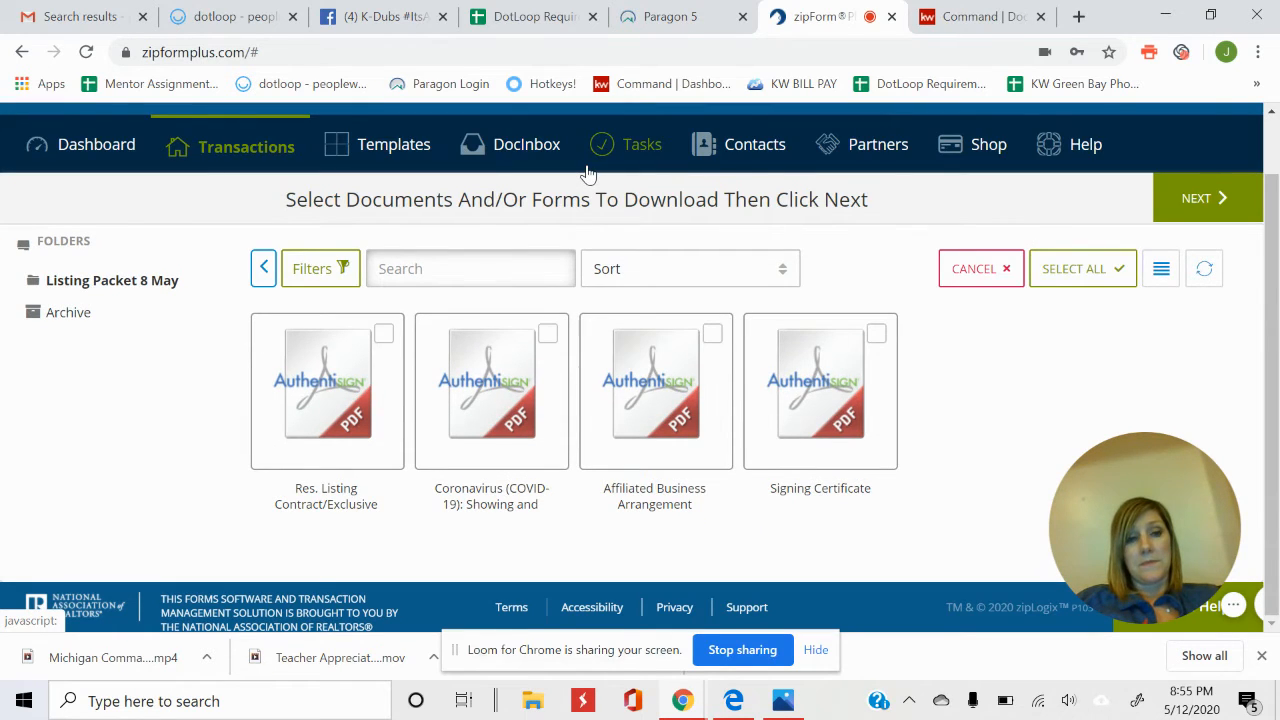
{"action": "left_click", "coordinate": [1077, 268]}
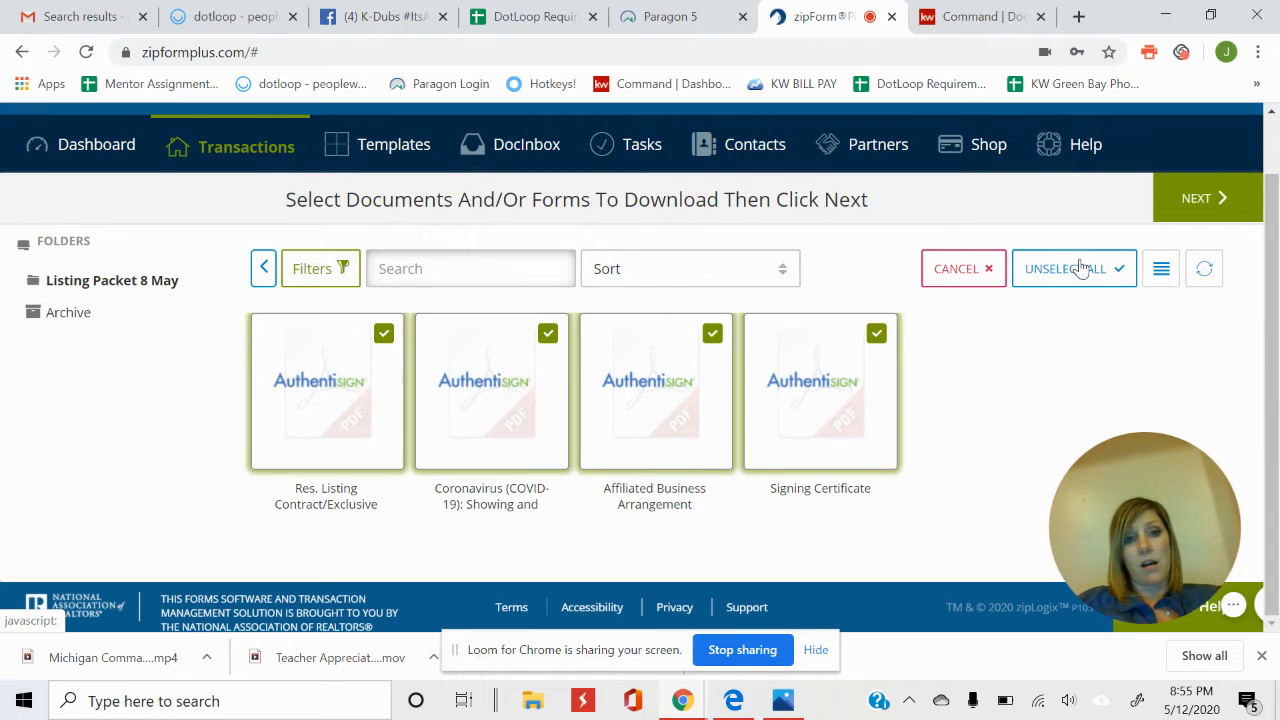
{"action": "left_click", "coordinate": [877, 335]}
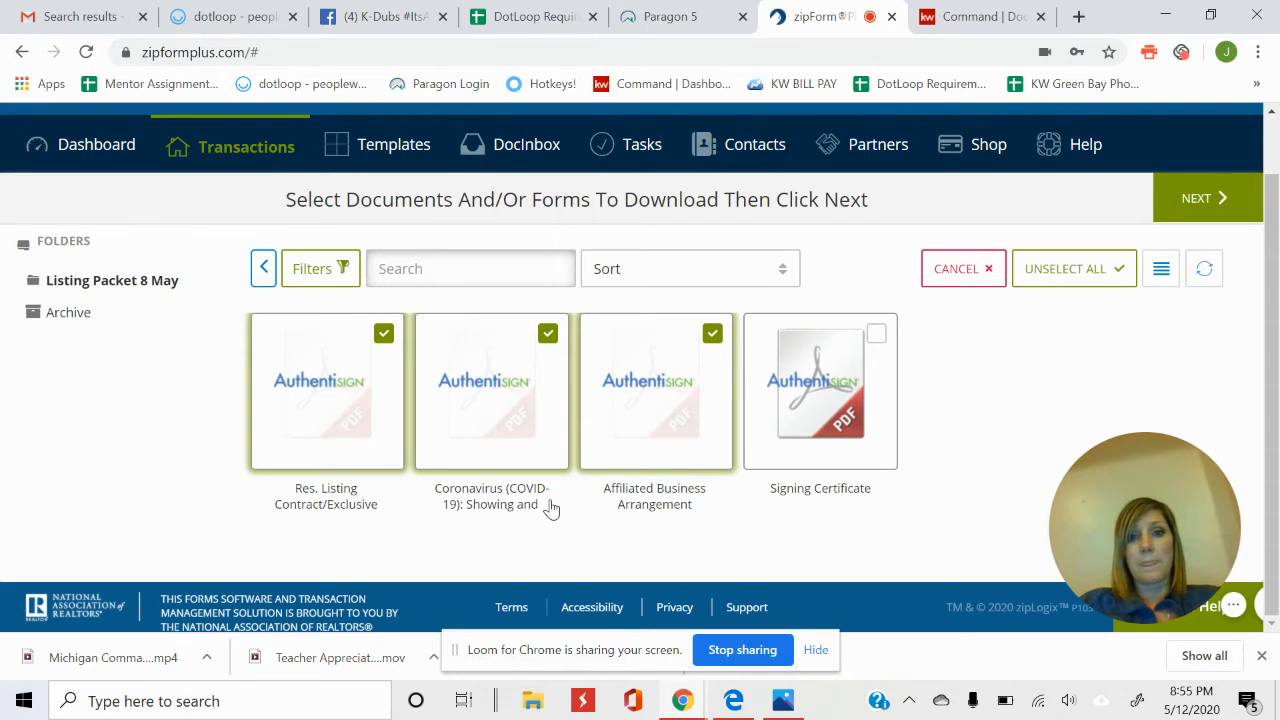
{"action": "left_click", "coordinate": [1231, 206]}
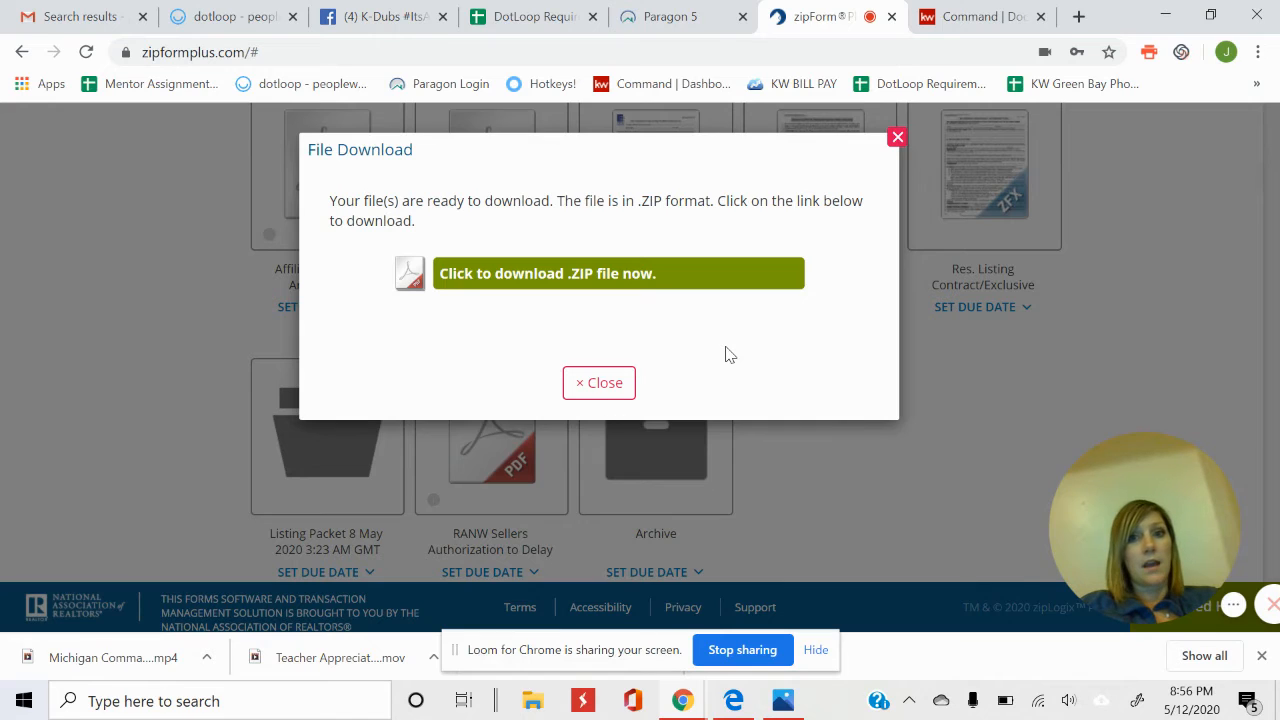
{"action": "left_click_drag", "start_coordinate": [581, 202], "coordinate": [556, 202]}
{"action": "left_click", "coordinate": [560, 220]}
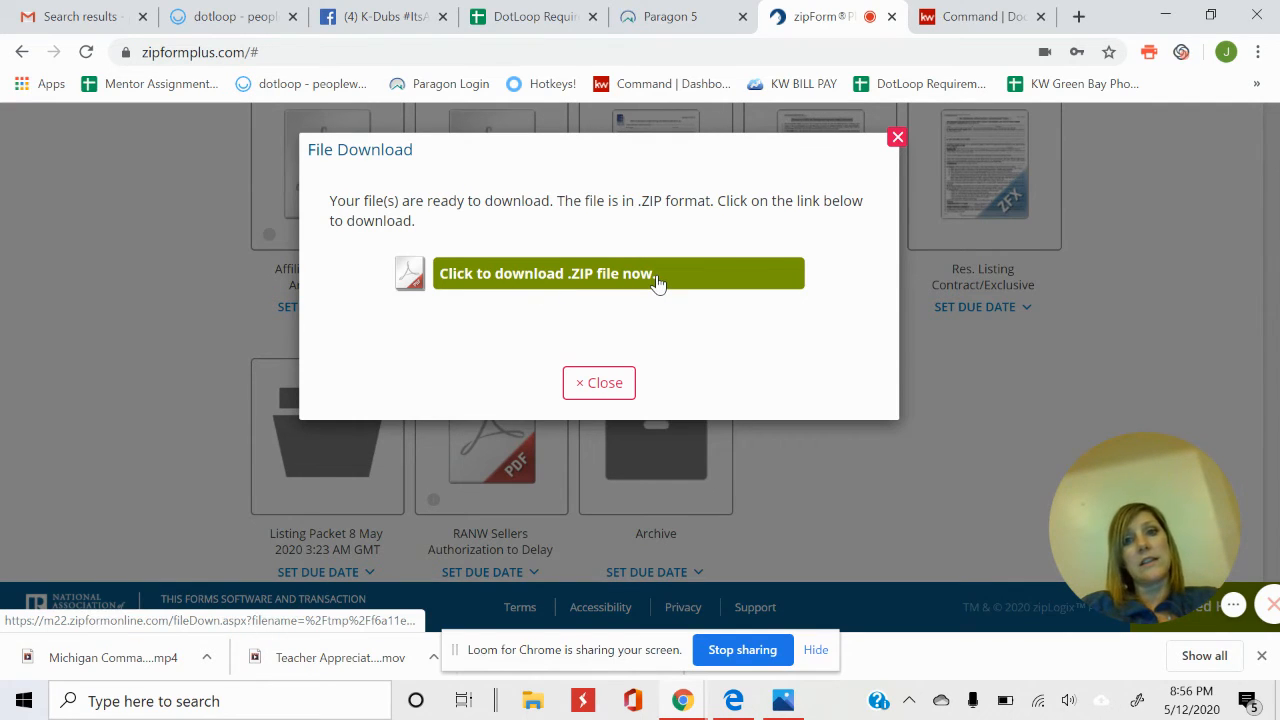
{"action": "left_click", "coordinate": [603, 385]}
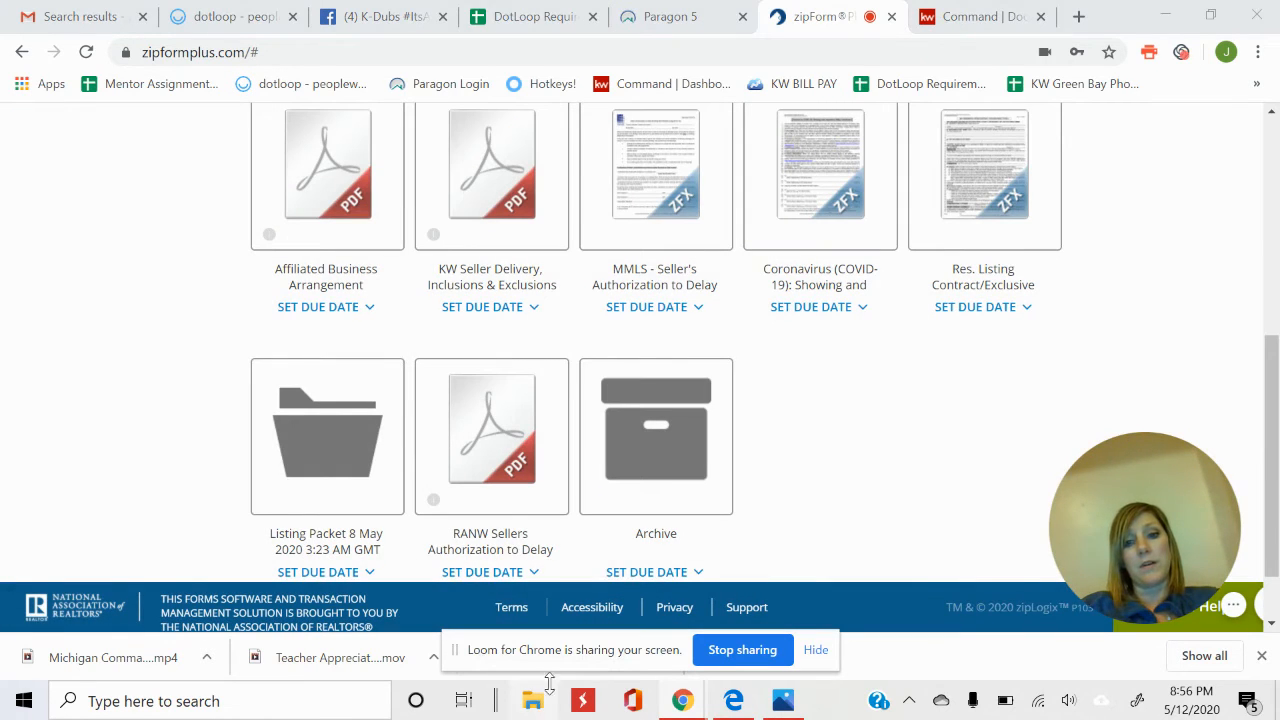
{"action": "key", "text": "super+e"}
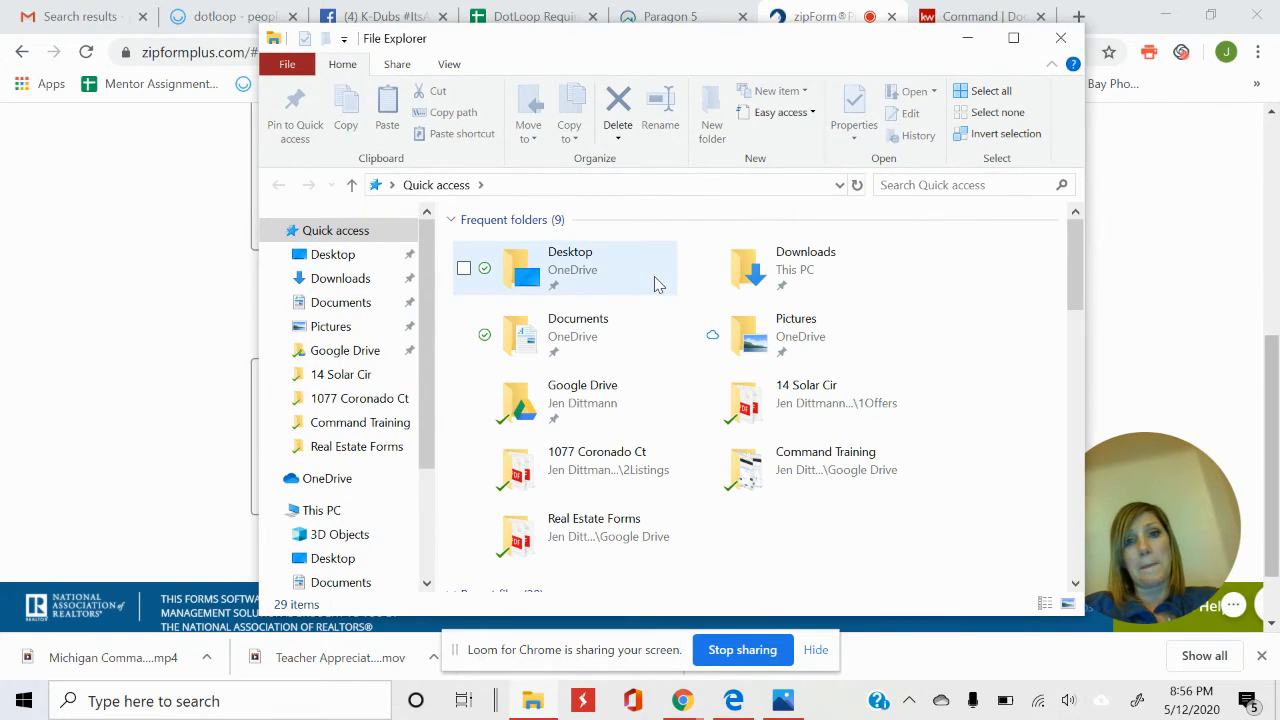
{"action": "left_click", "coordinate": [377, 405]}
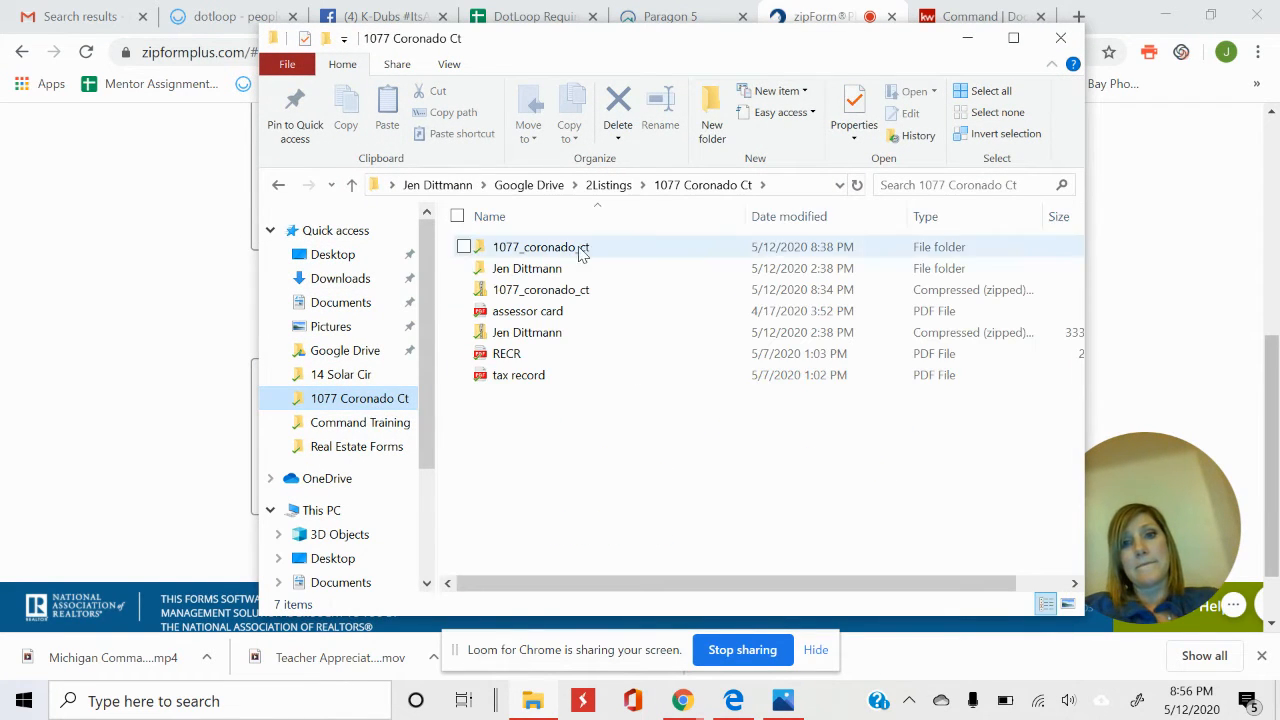
{"action": "double_click", "coordinate": [583, 293]}
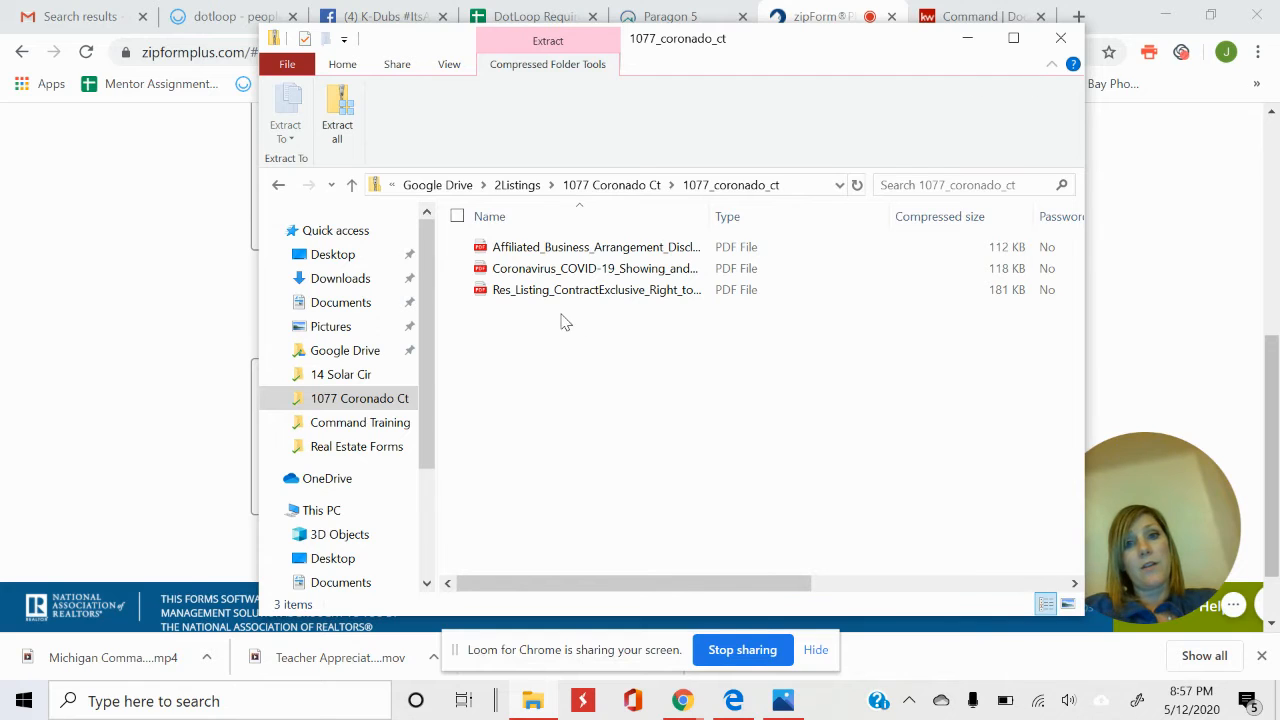
{"action": "left_click", "coordinate": [1060, 40]}
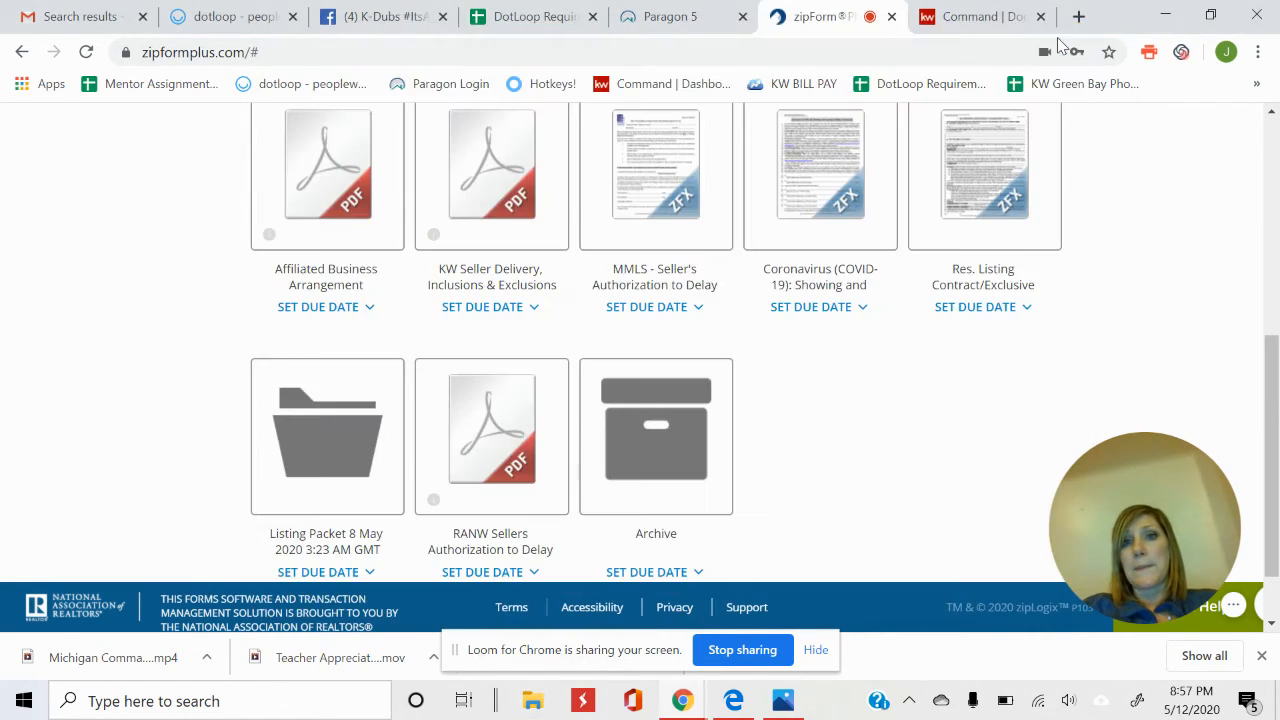
Show the Listed checklist in KW Command and open the Attach multiple files dialog.
{"action": "left_click", "coordinate": [967, 20]}
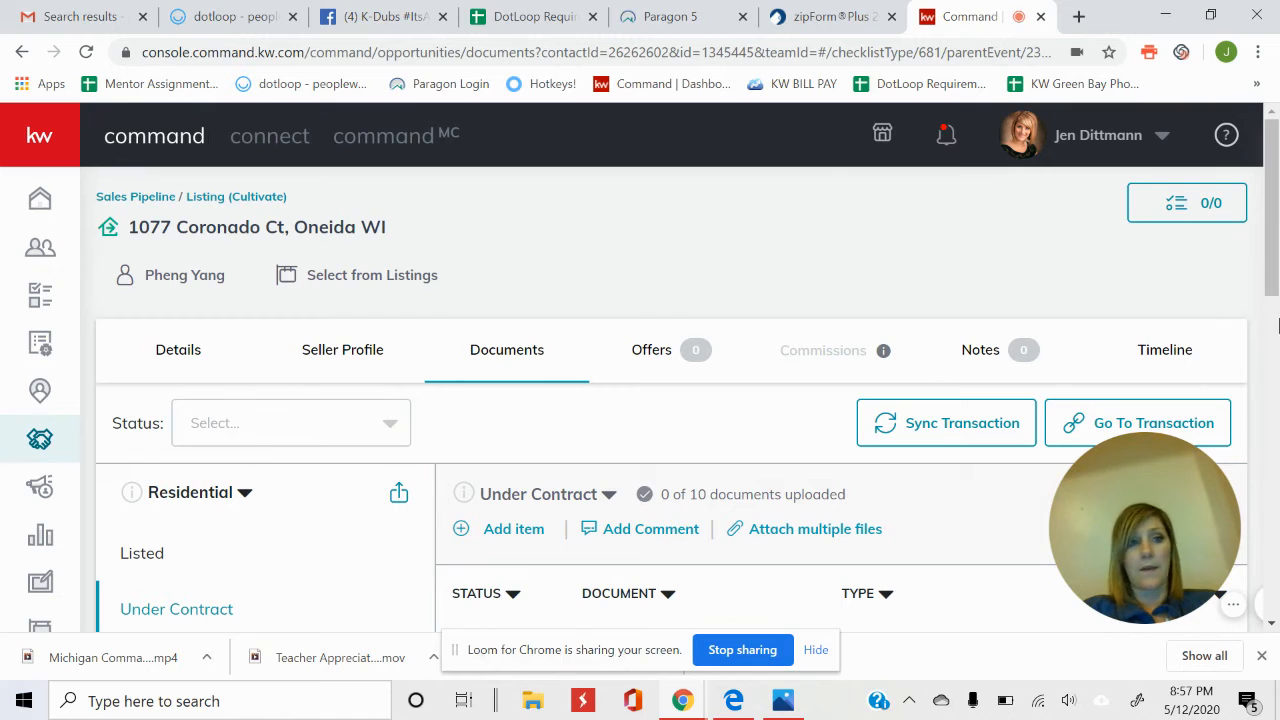
{"action": "scroll", "coordinate": [1275, 253], "scroll_direction": "down", "scroll_amount": 3}
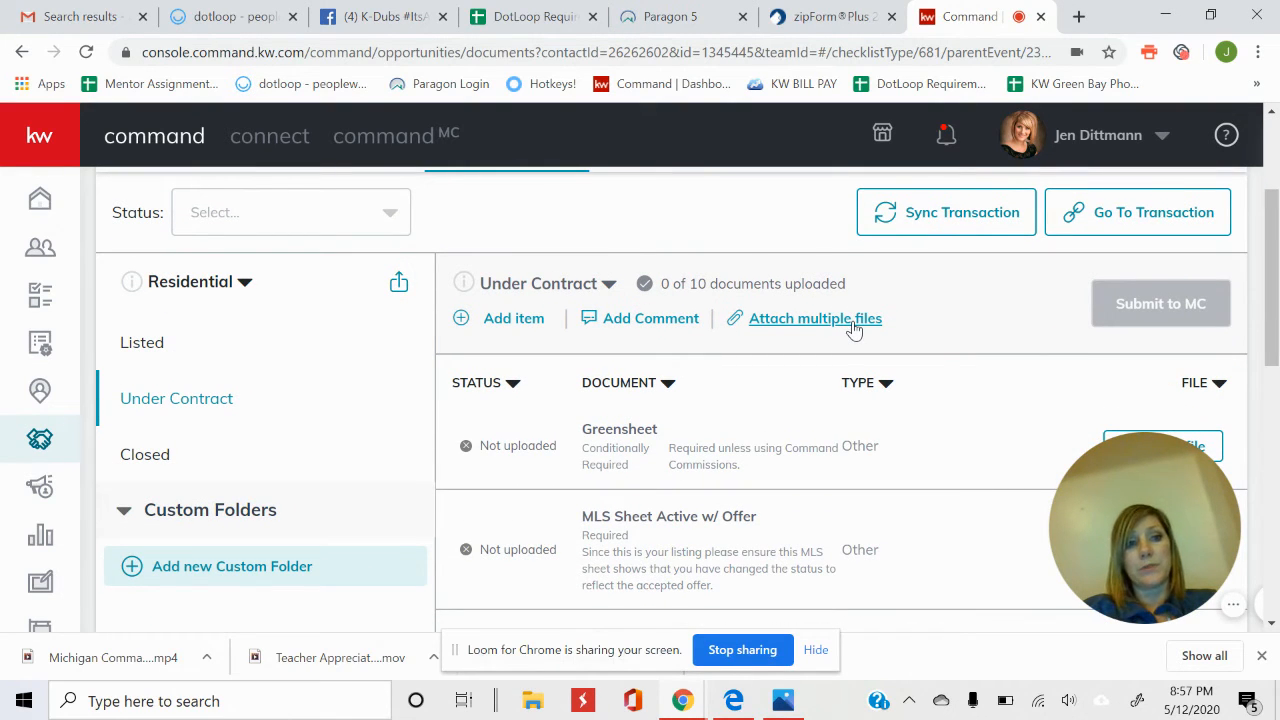
{"action": "scroll", "coordinate": [1272, 270], "scroll_direction": "down", "scroll_amount": 2}
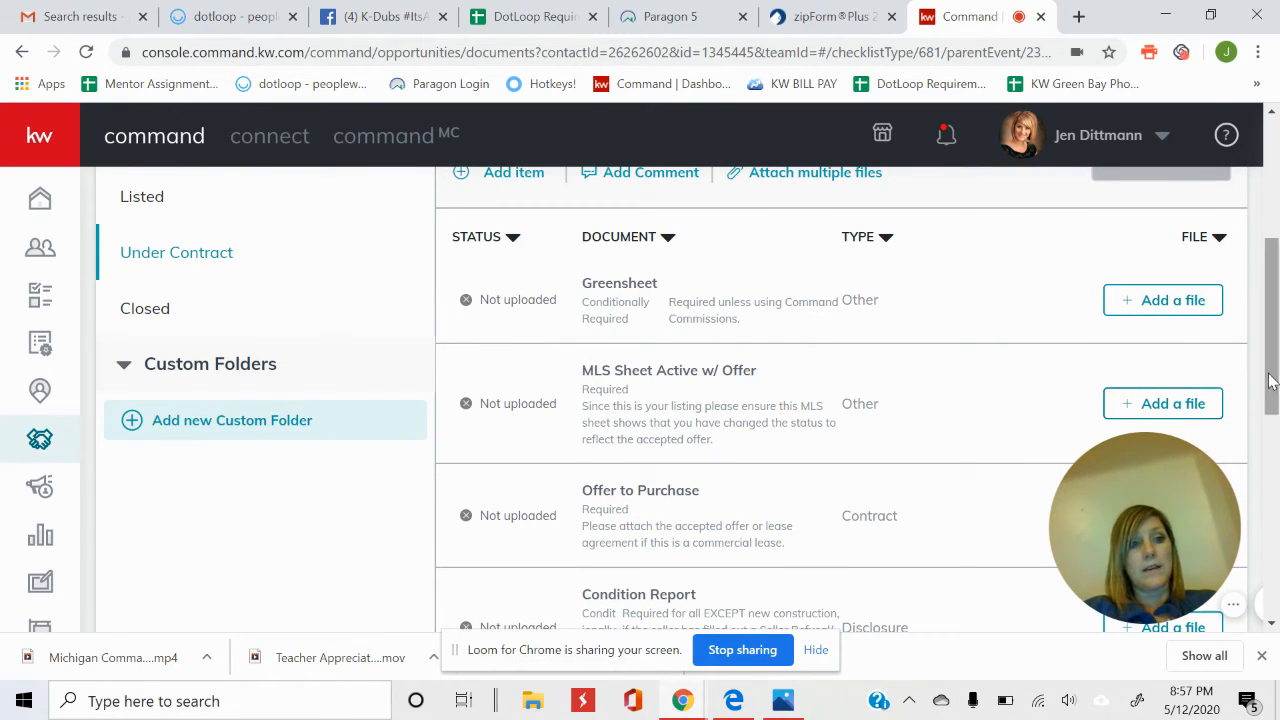
{"action": "left_click", "coordinate": [134, 199]}
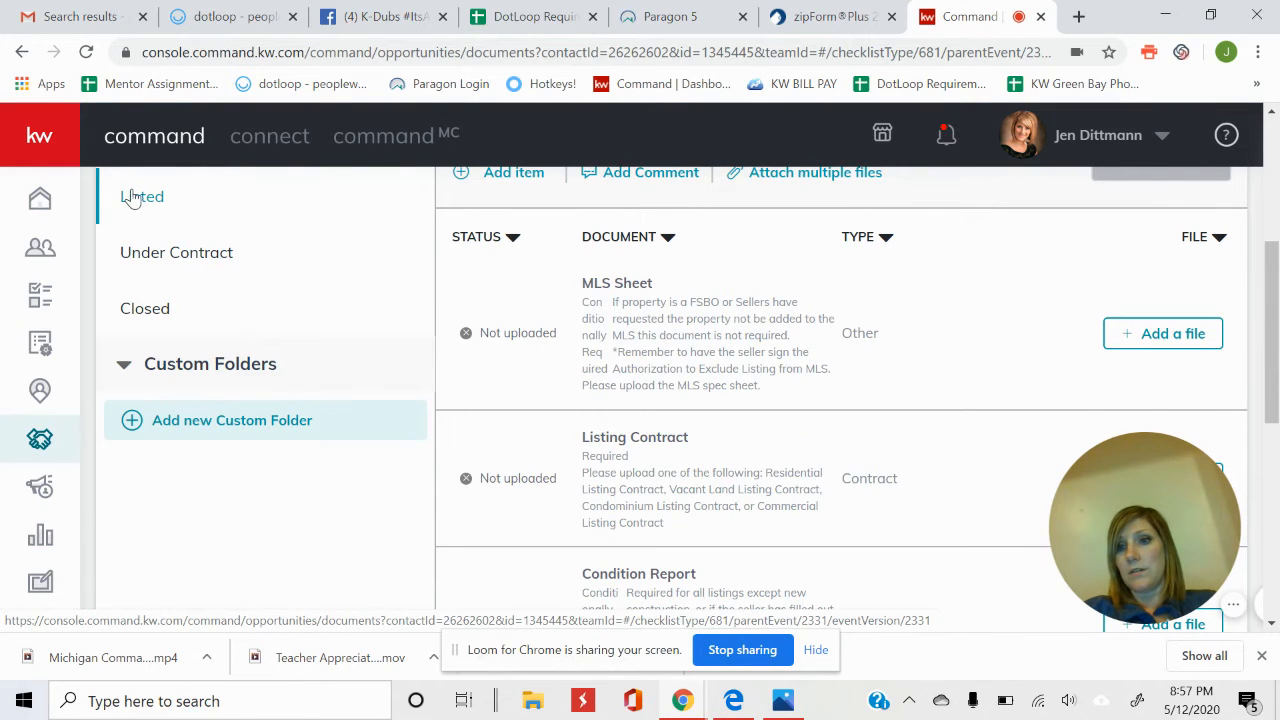
{"action": "scroll", "coordinate": [1276, 345], "scroll_direction": "up", "scroll_amount": 4}
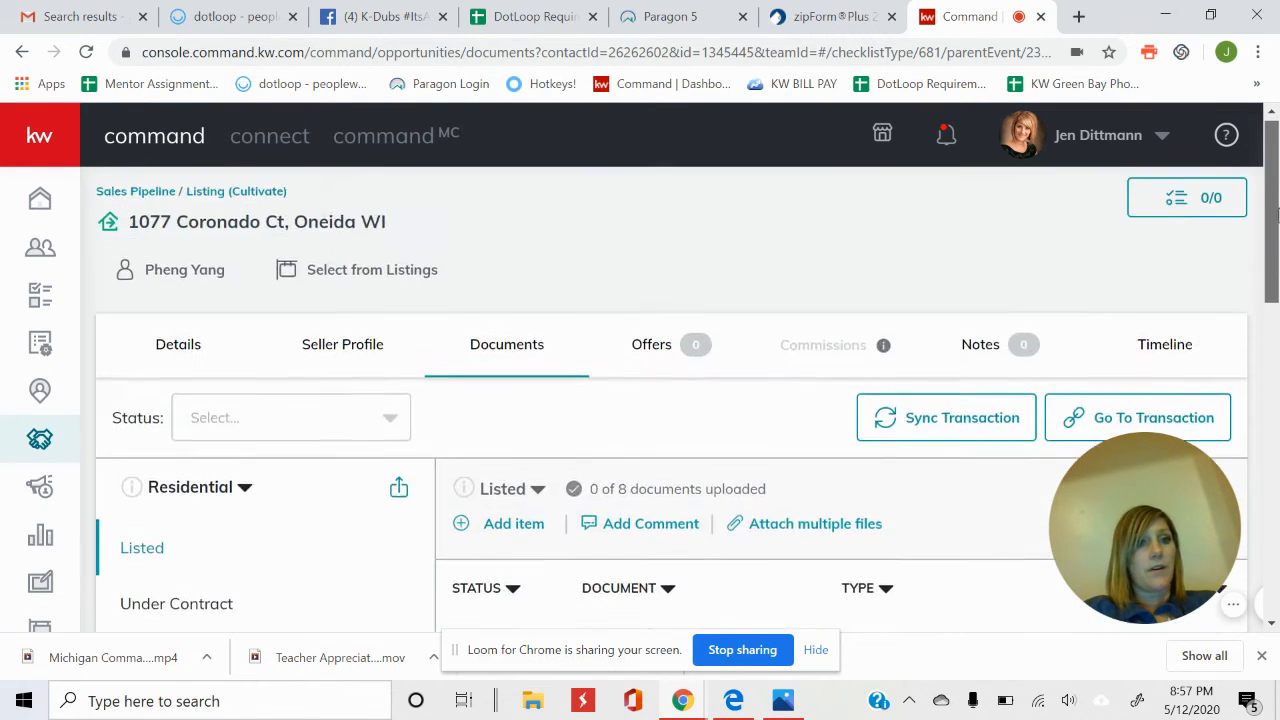
{"action": "left_click", "coordinate": [847, 537]}
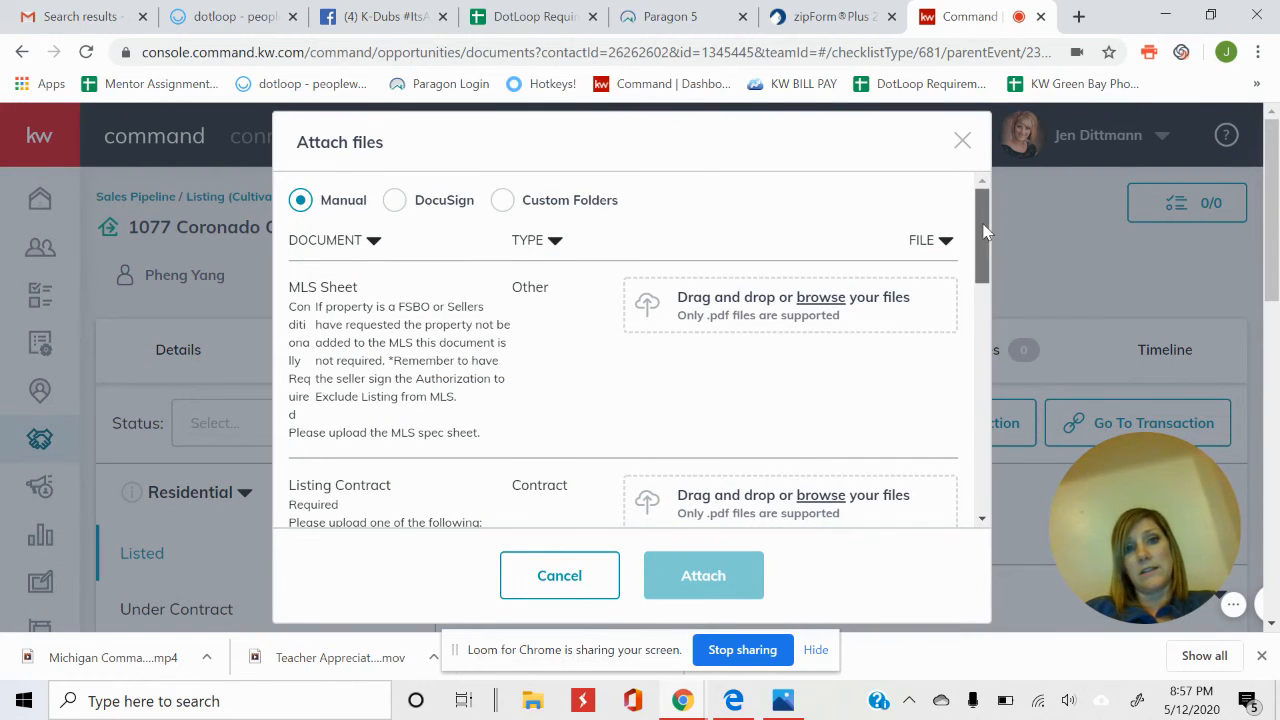
{"action": "mouse_move", "coordinate": [985, 230]}
{"action": "left_mouse_down"}
{"action": "mouse_move", "coordinate": [999, 478]}
{"action": "mouse_move", "coordinate": [986, 205]}
{"action": "left_mouse_up"}
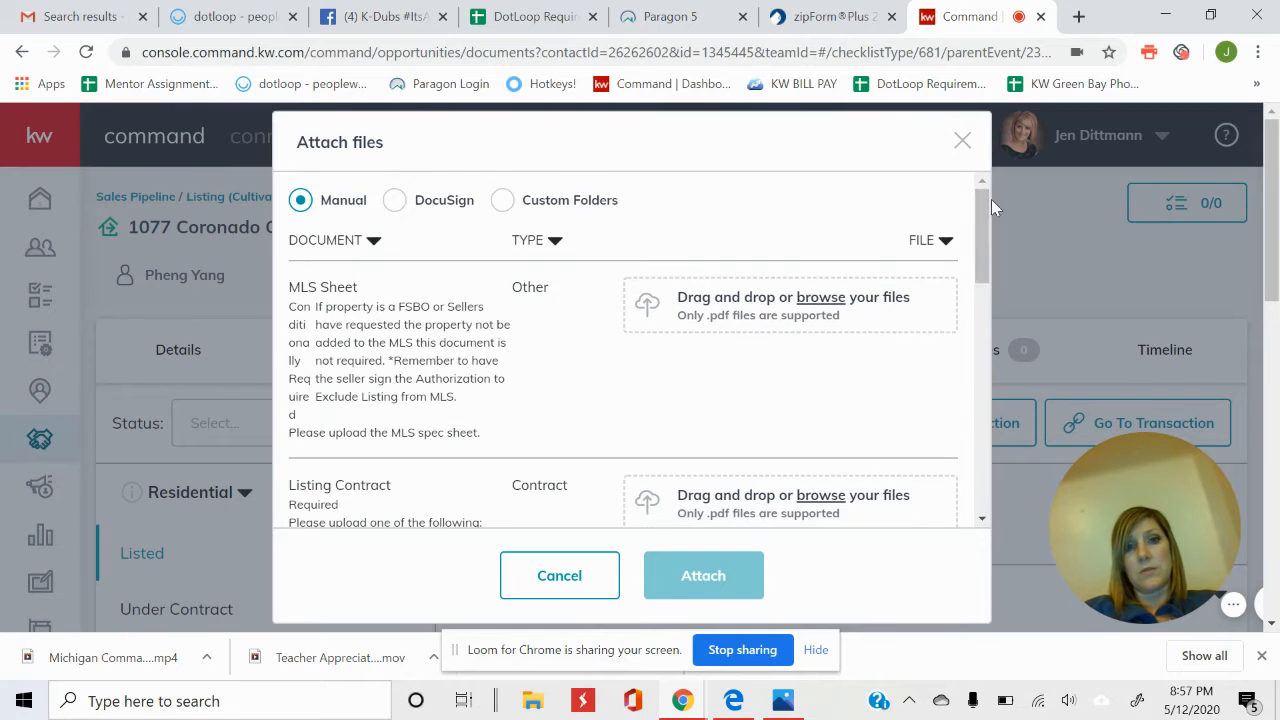
Add the Res_Listing_ContractExclusive_Right_to_Sell PDF under the Listing Contract requirement.
{"action": "left_click", "coordinate": [838, 302]}
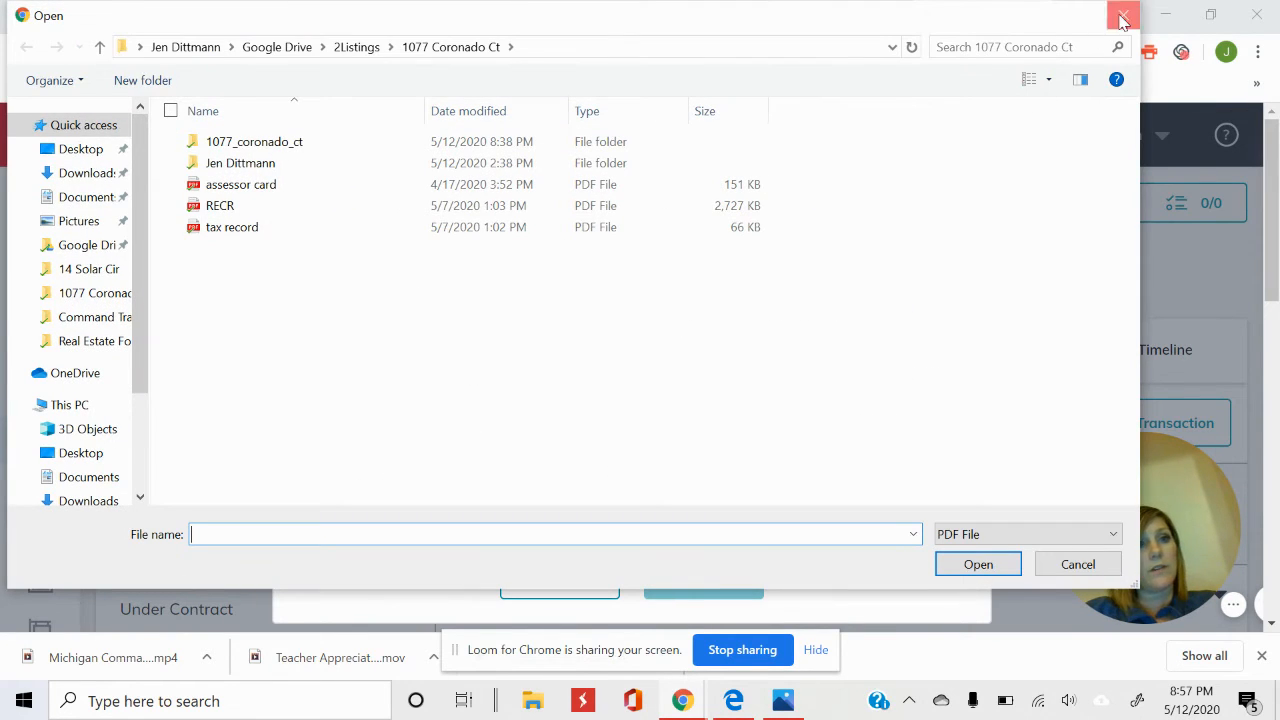
{"action": "left_click", "coordinate": [1123, 15]}
{"action": "left_click_drag", "start_coordinate": [982, 236], "coordinate": [981, 288]}
{"action": "left_click", "coordinate": [828, 313]}
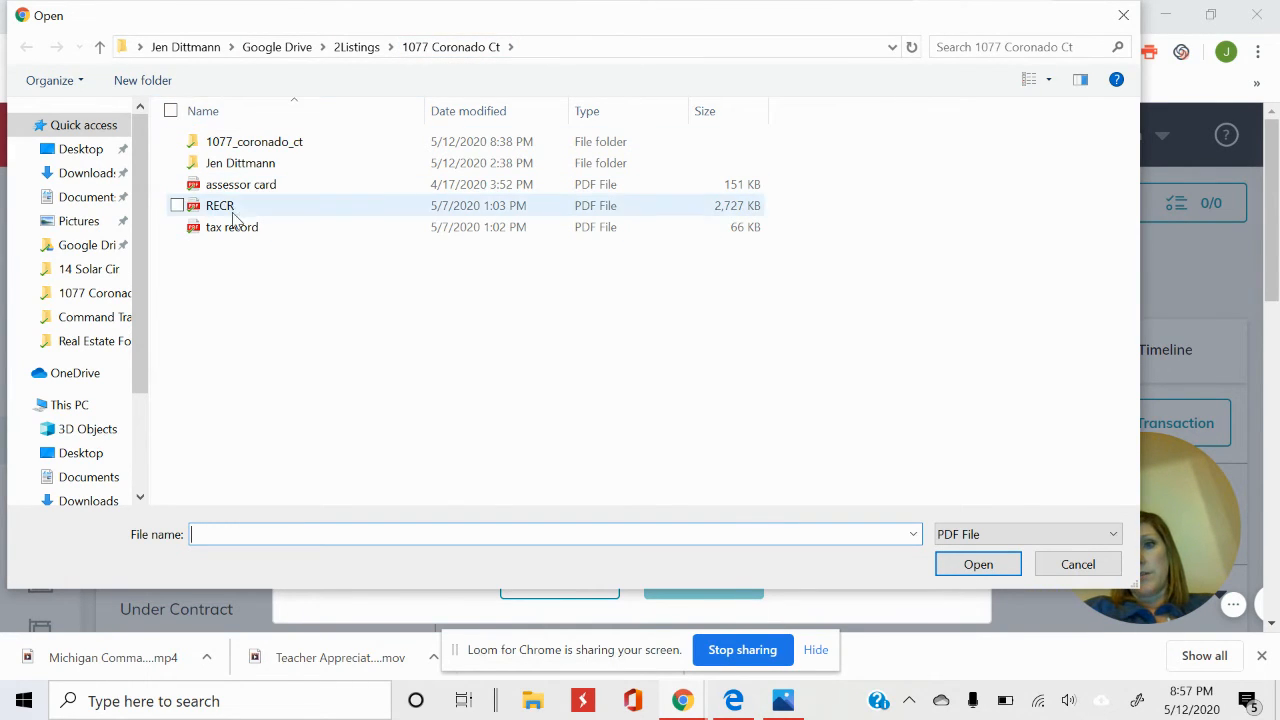
{"action": "double_click", "coordinate": [270, 147]}
{"action": "left_click", "coordinate": [281, 190]}
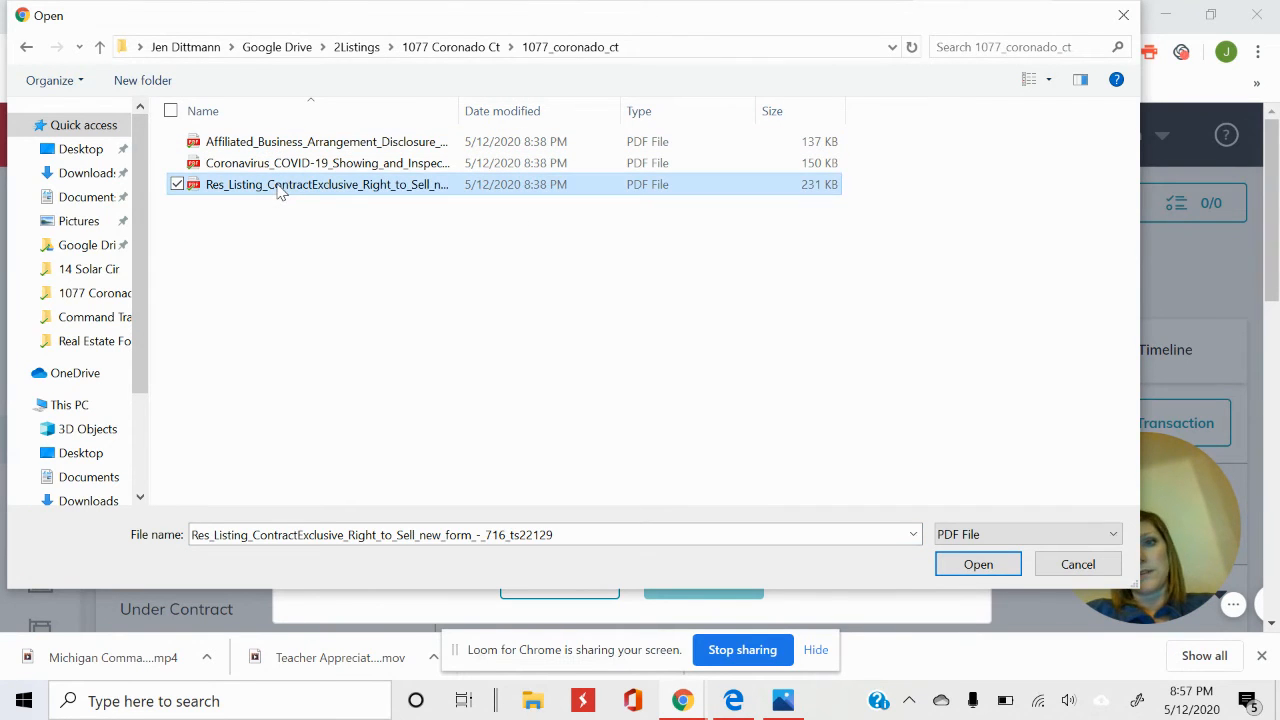
{"action": "left_click", "coordinate": [979, 565]}
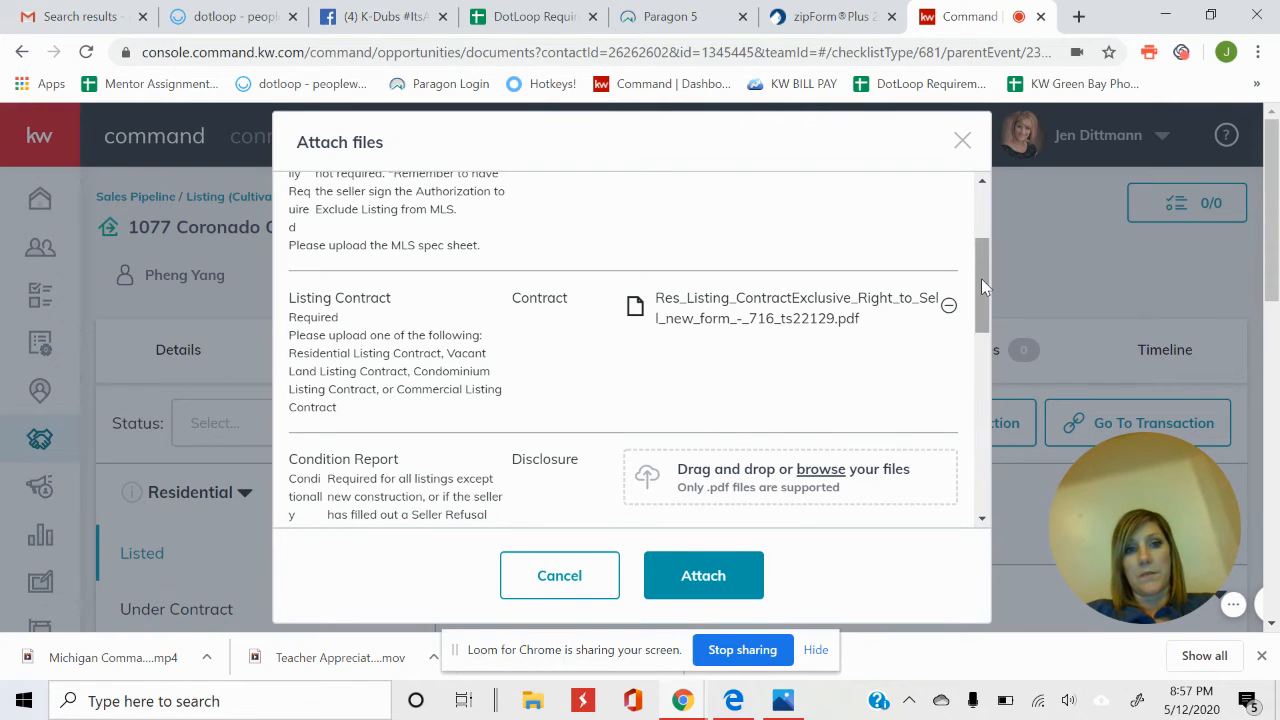
{"action": "left_click_drag", "start_coordinate": [981, 278], "coordinate": [981, 300]}
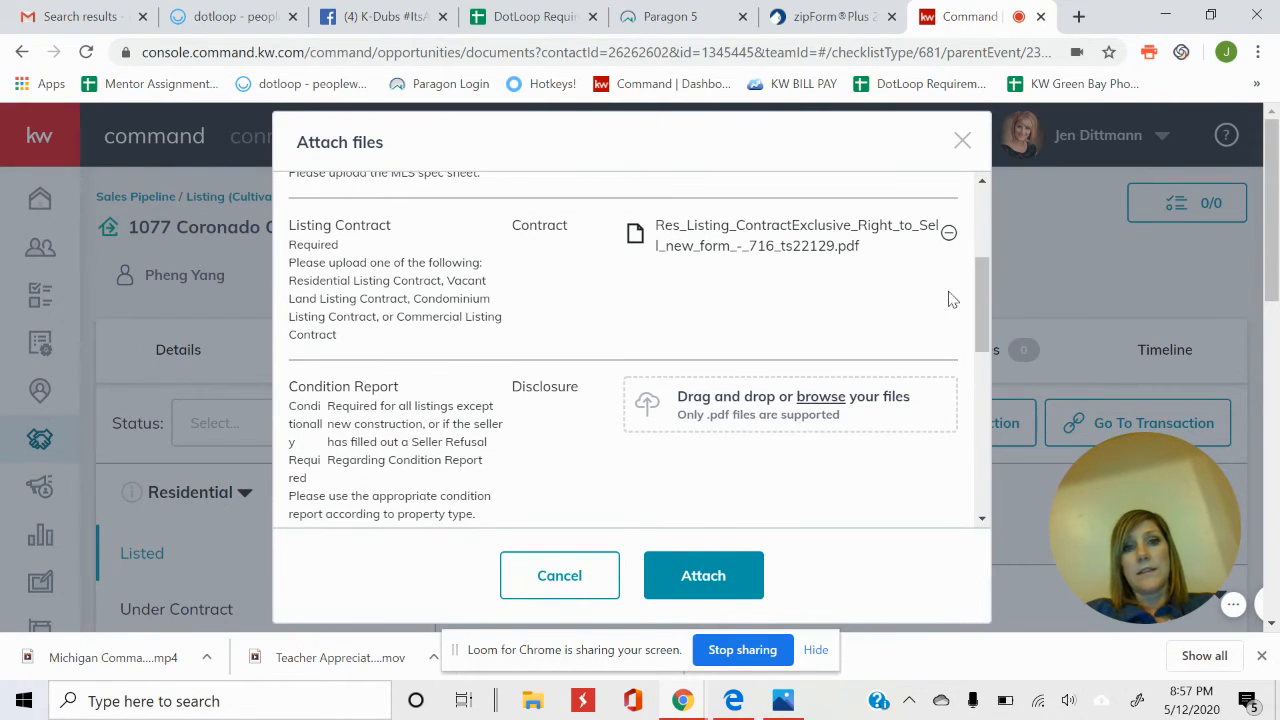
Add the RECR PDF under the Condition Report requirement.
{"action": "left_click", "coordinate": [816, 398]}
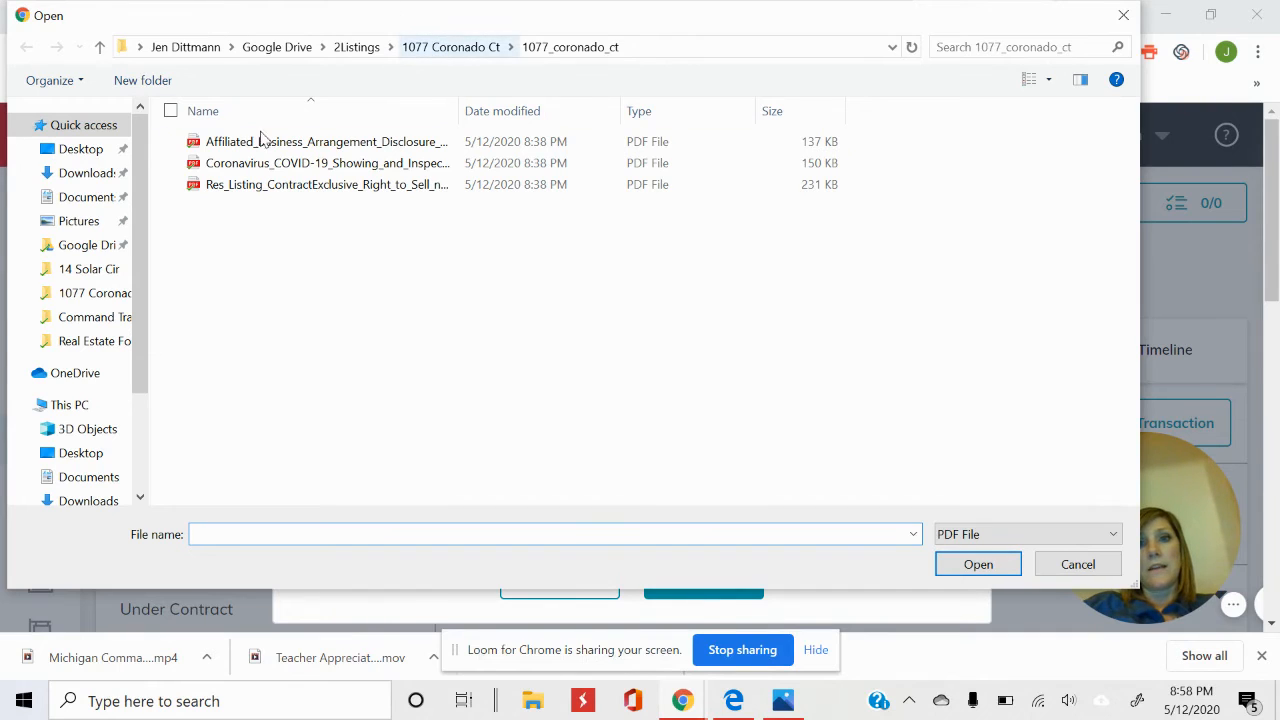
{"action": "left_click", "coordinate": [405, 47]}
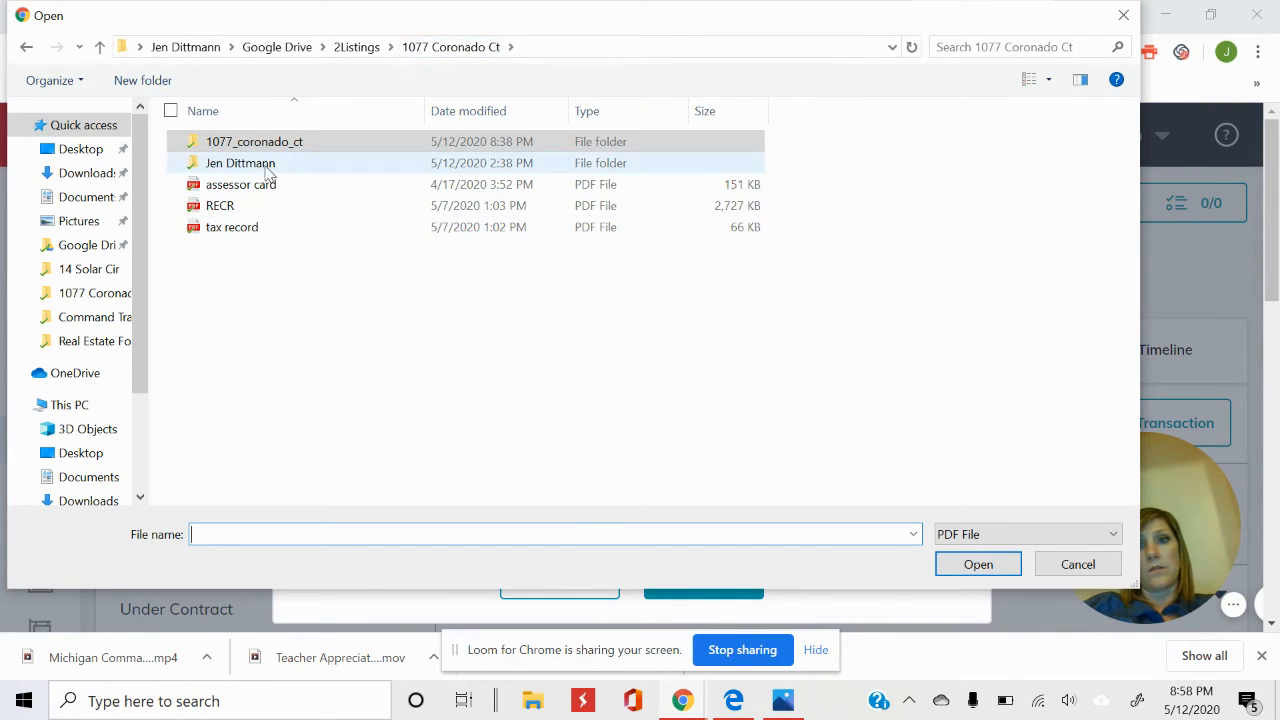
{"action": "left_click", "coordinate": [271, 206]}
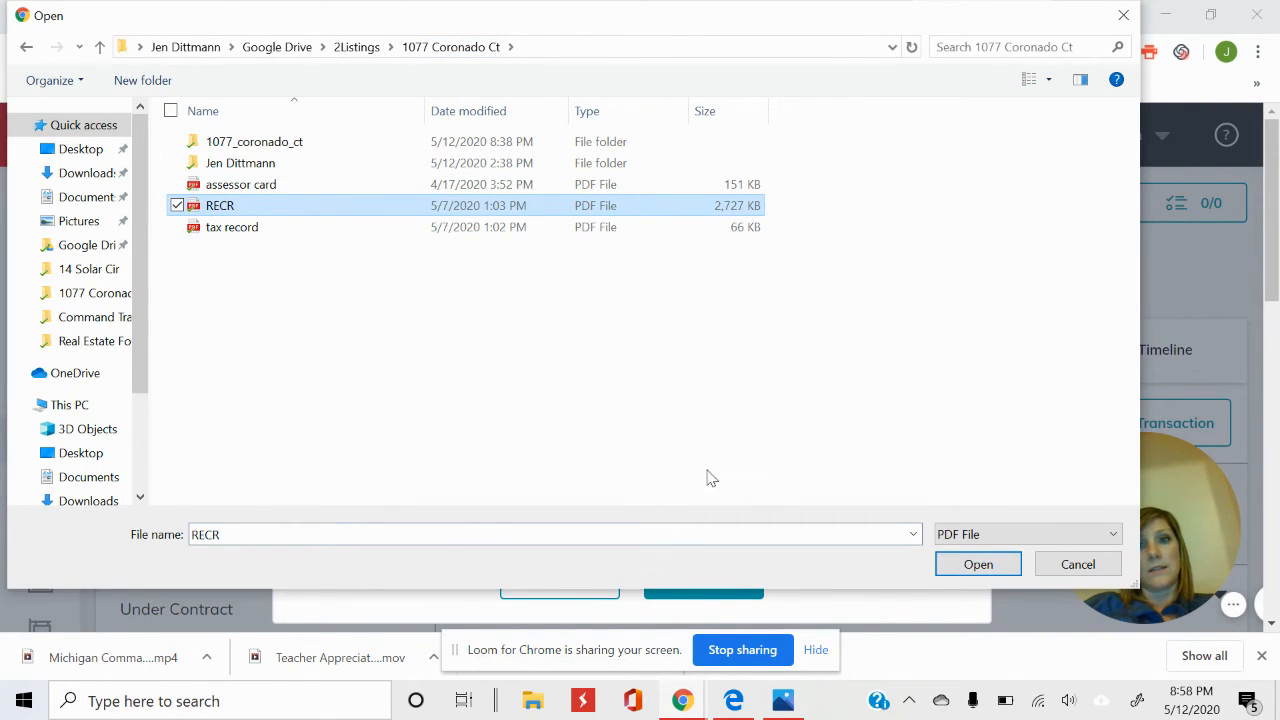
{"action": "left_click", "coordinate": [978, 565]}
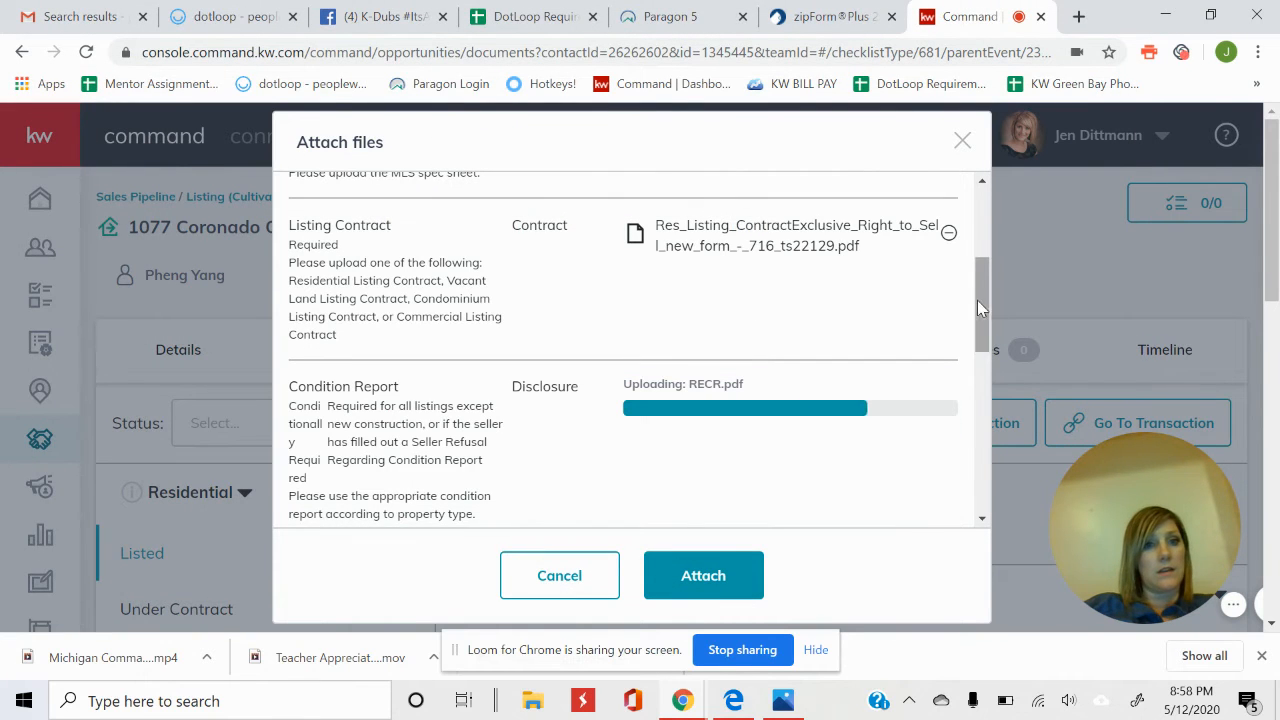
{"action": "left_click_drag", "start_coordinate": [982, 295], "coordinate": [996, 366]}
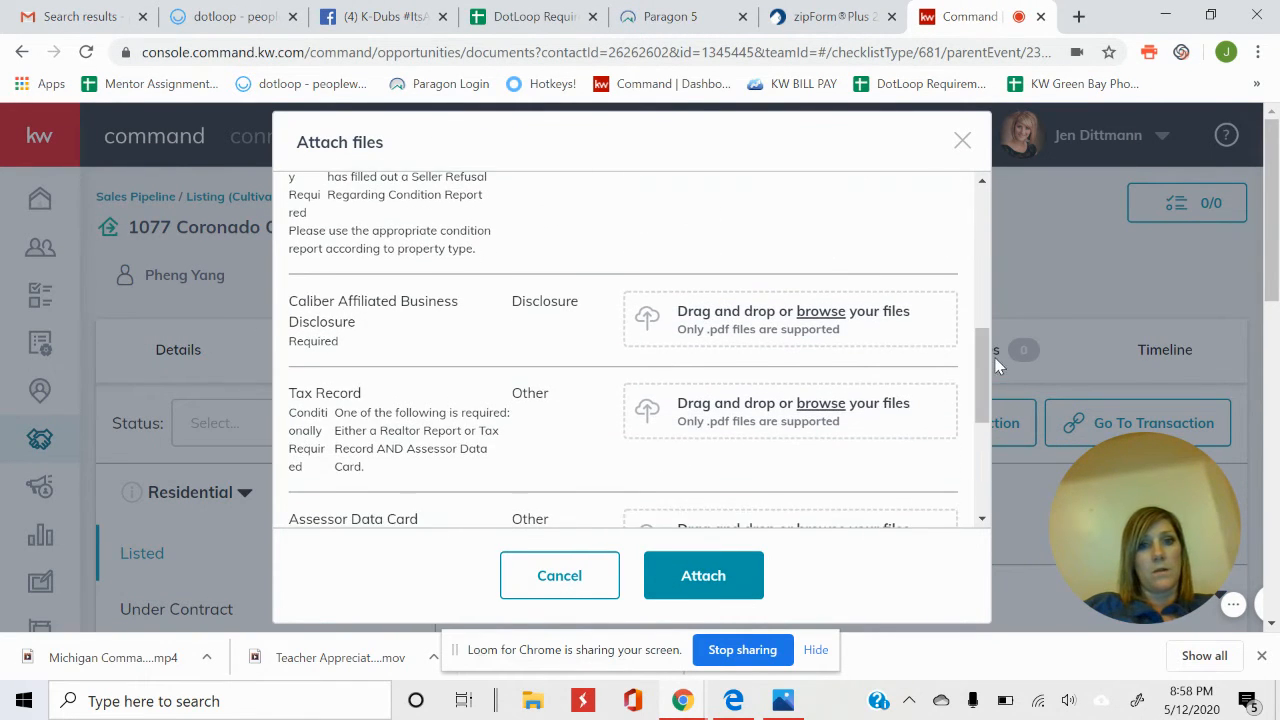
Add the Affiliated Business Arrangement PDF under the Caliber Affiliated Business Disclosure.
{"action": "left_click", "coordinate": [842, 318]}
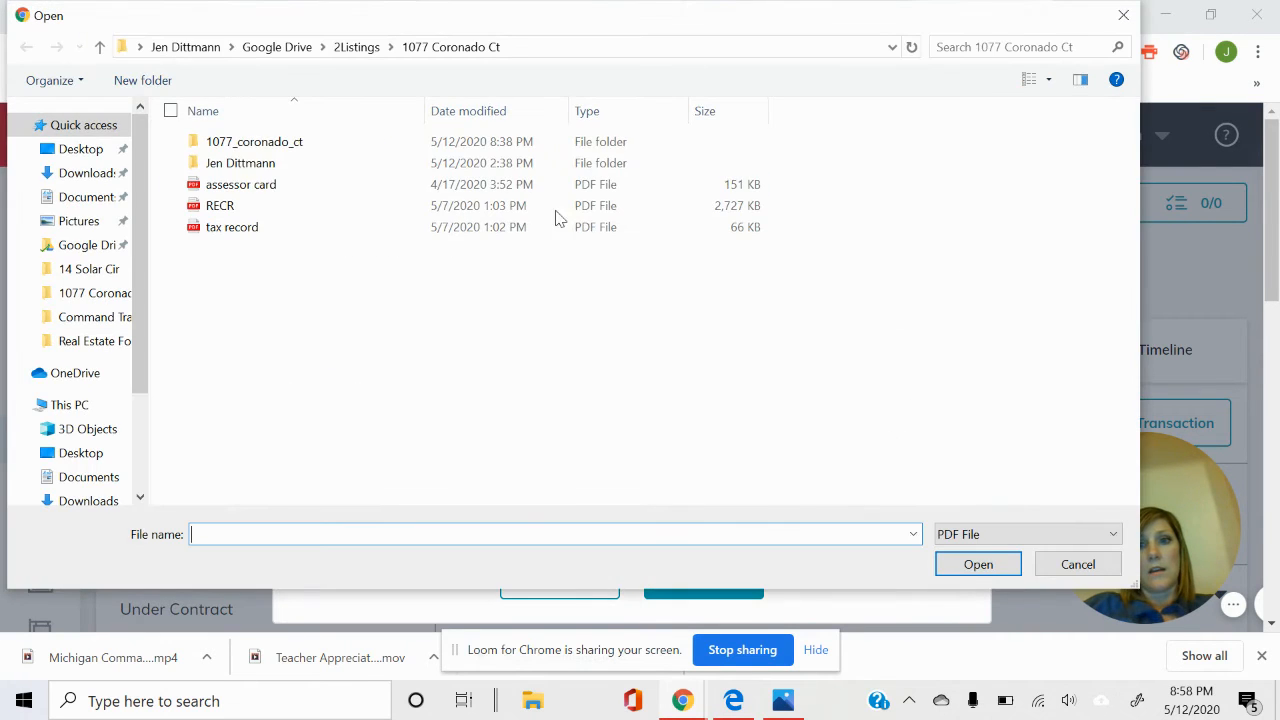
{"action": "double_click", "coordinate": [311, 141]}
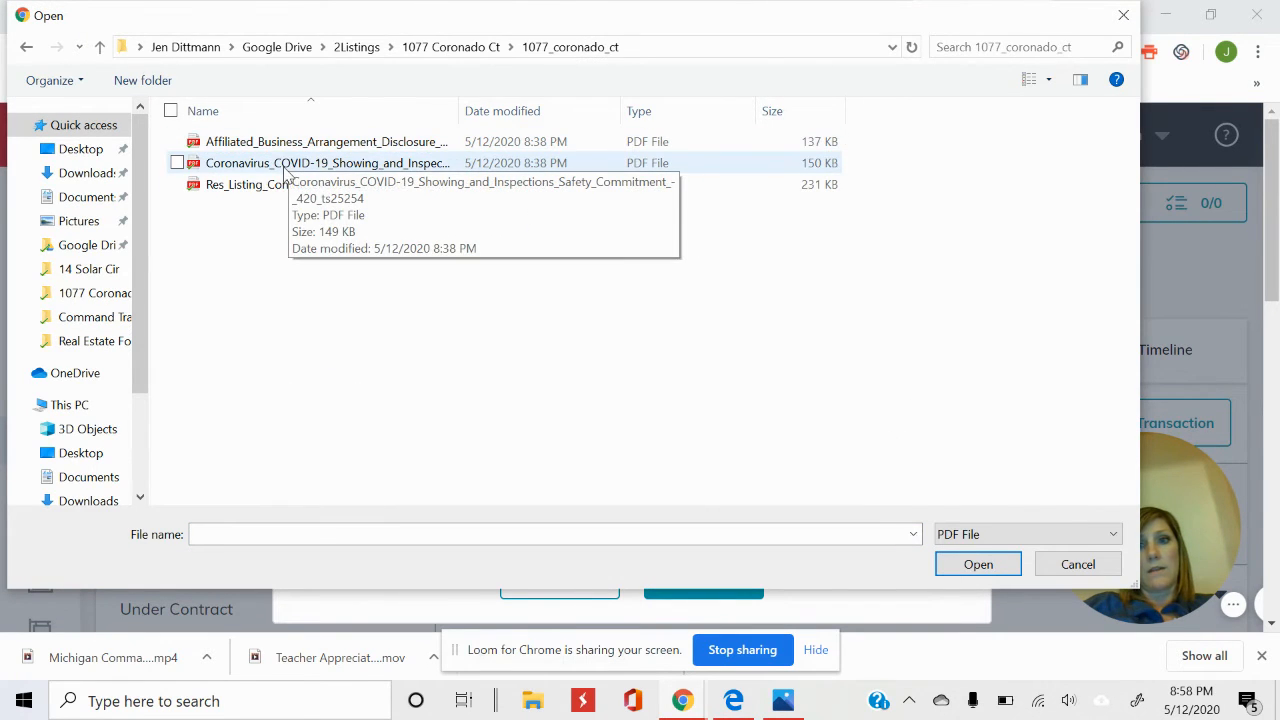
{"action": "left_click", "coordinate": [296, 145]}
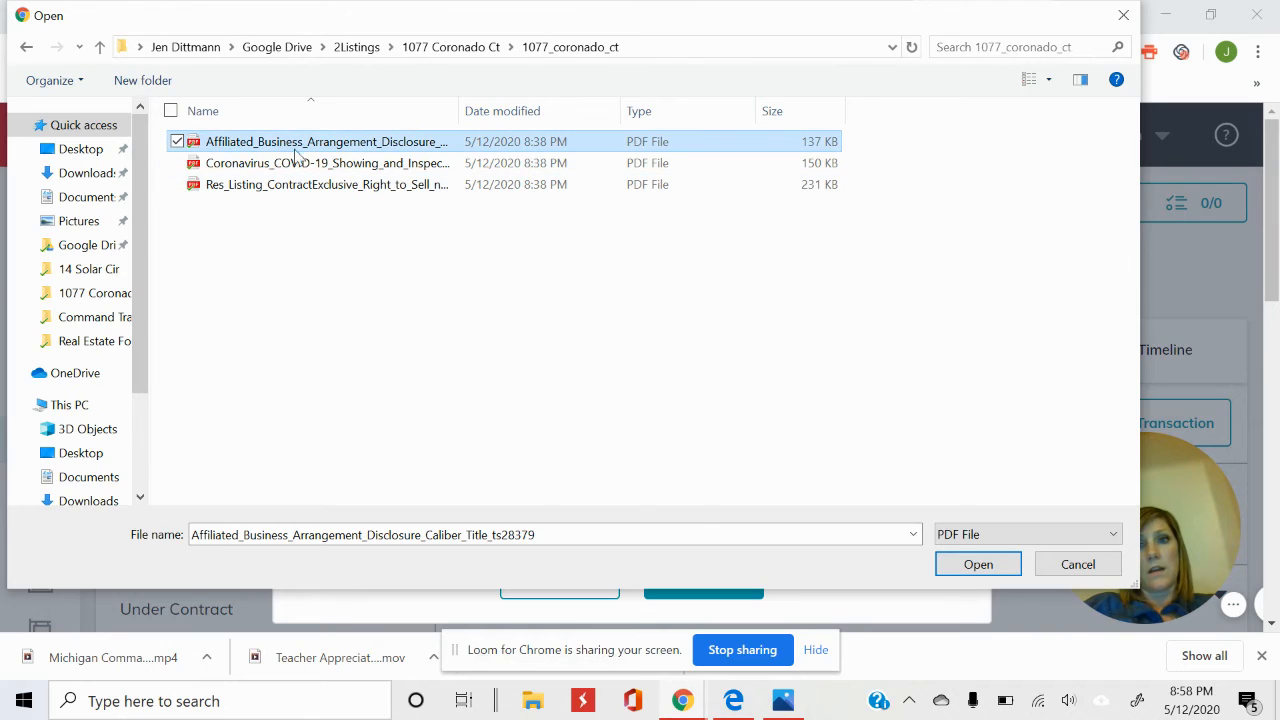
{"action": "left_click", "coordinate": [945, 568]}
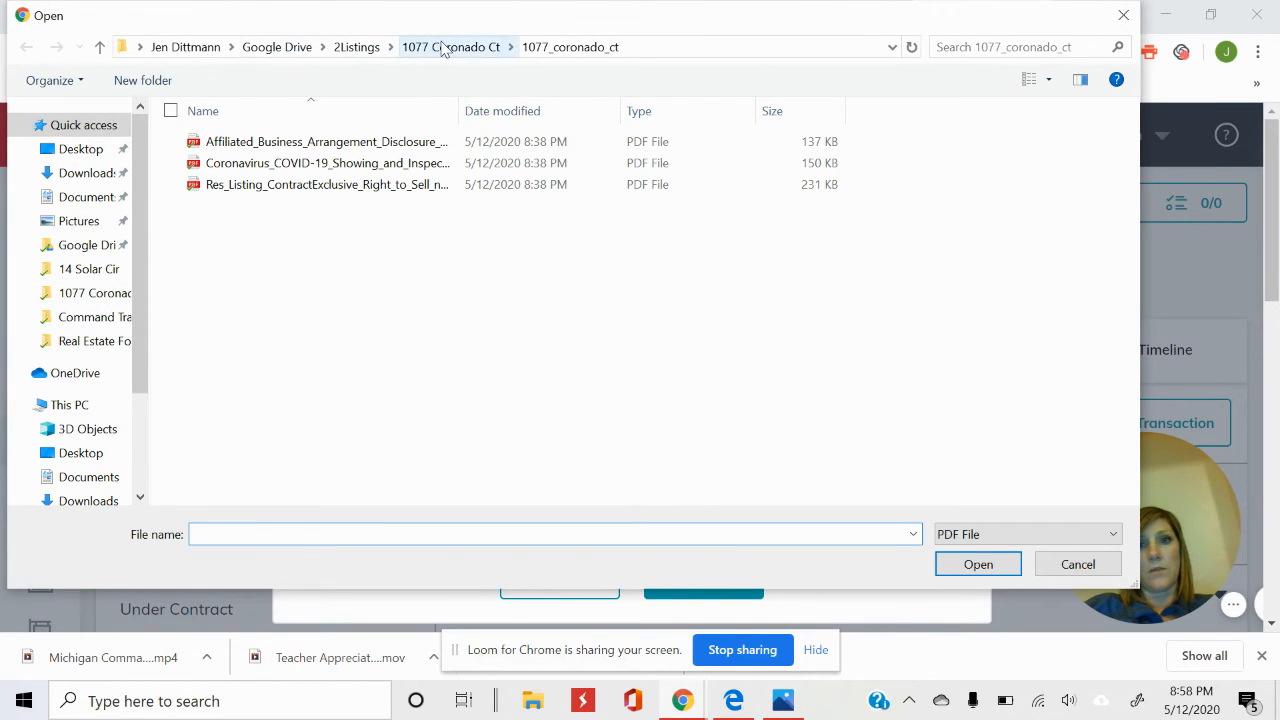
{"action": "left_click", "coordinate": [444, 47]}
{"action": "left_click", "coordinate": [241, 234]}
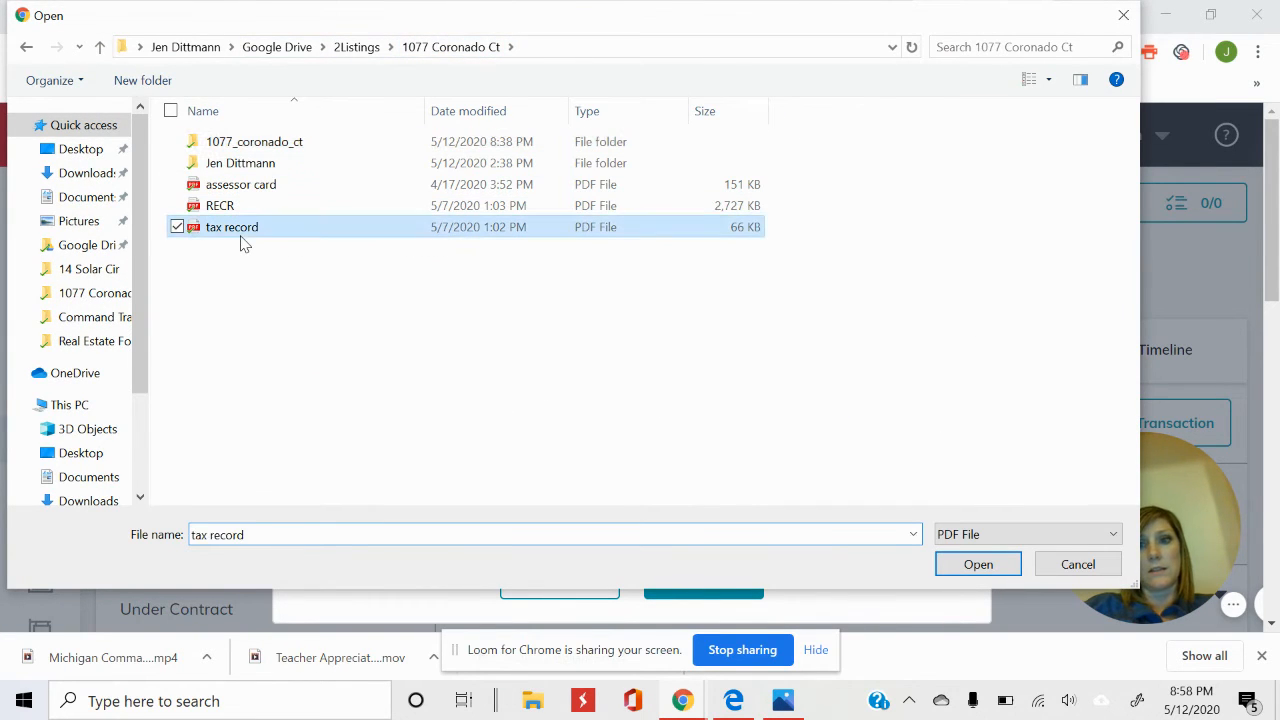
{"action": "left_click", "coordinate": [995, 566]}
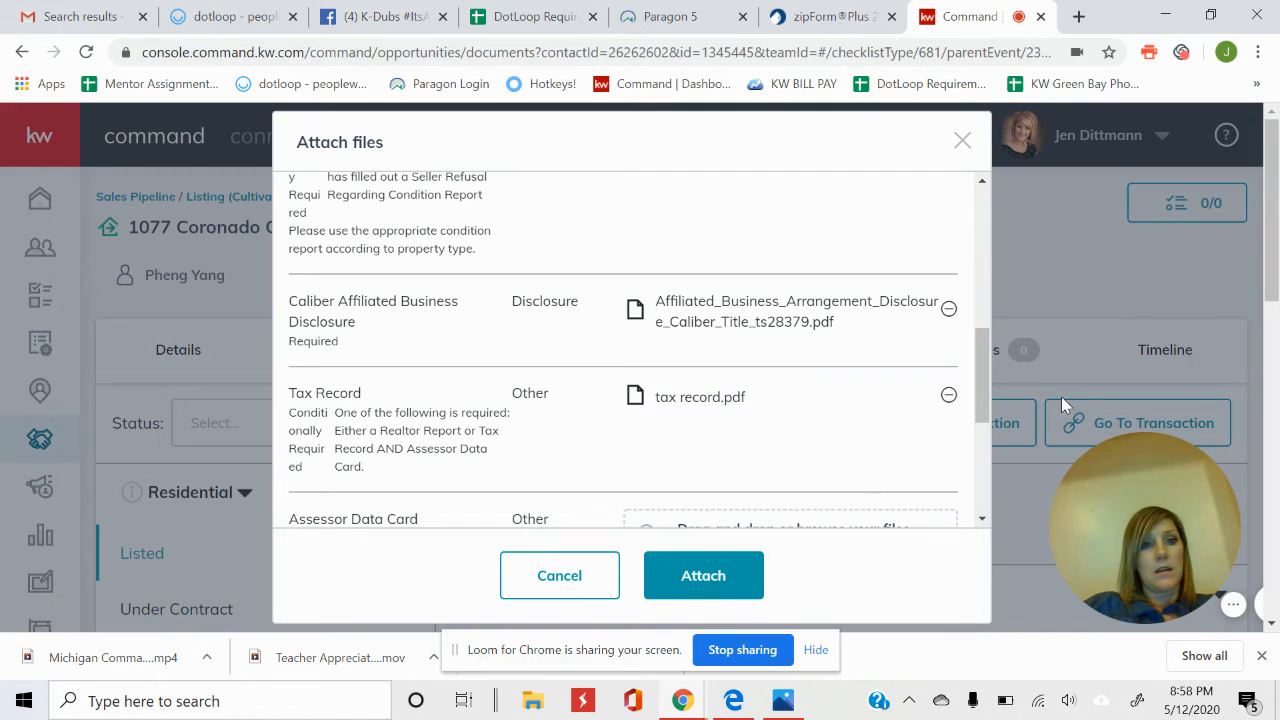
{"action": "left_click_drag", "start_coordinate": [984, 358], "coordinate": [987, 403]}
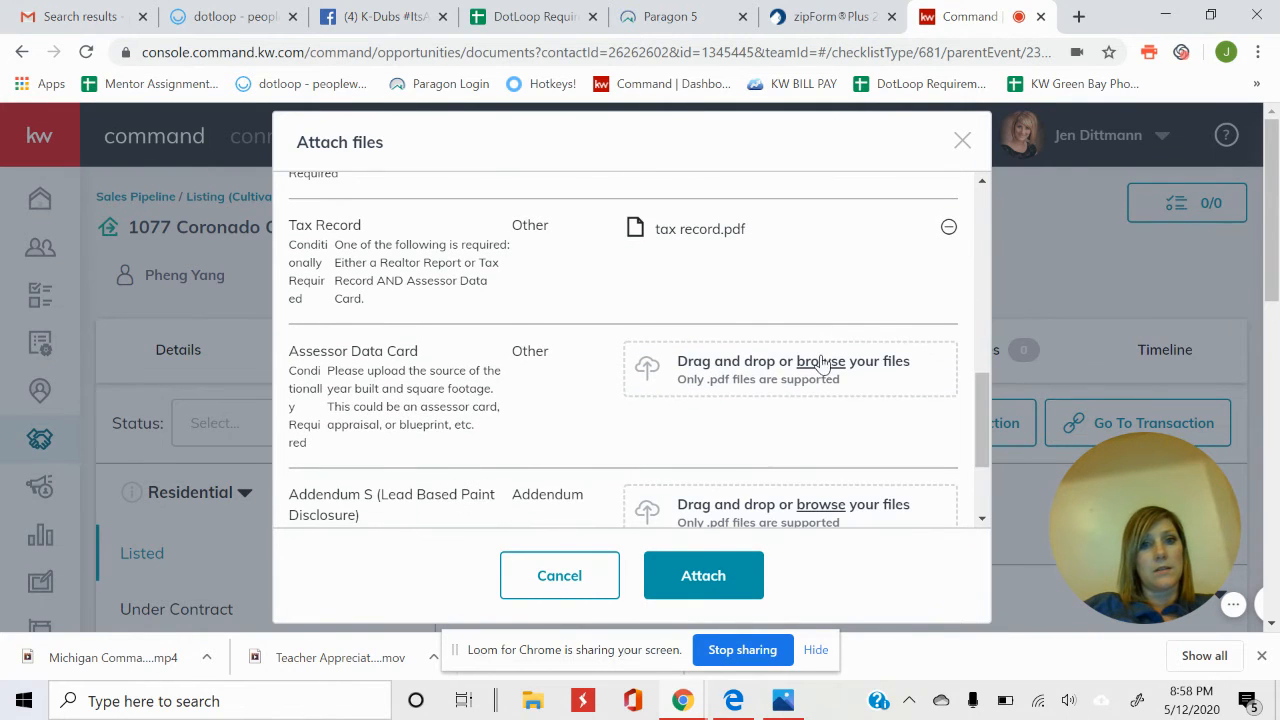
Add assessor card.pdf under the Assessor Data Card requirement.
{"action": "left_click", "coordinate": [674, 362]}
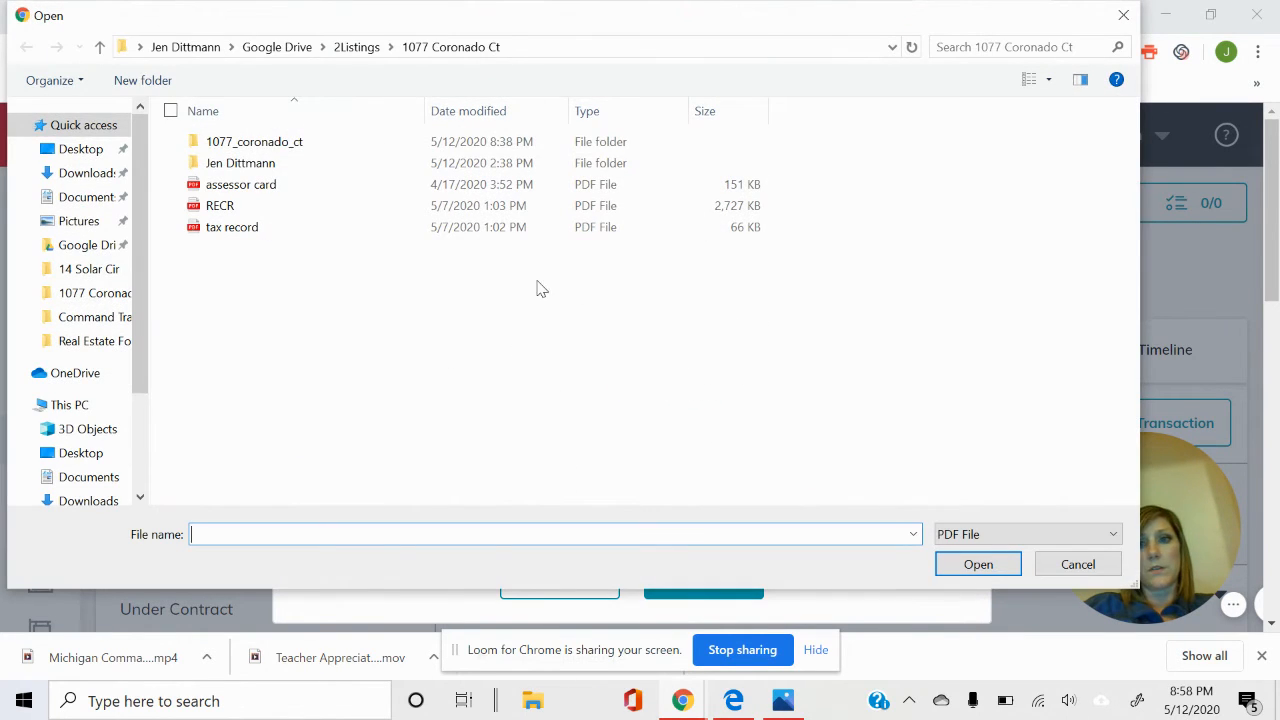
{"action": "left_click", "coordinate": [240, 184]}
{"action": "left_click", "coordinate": [978, 564]}
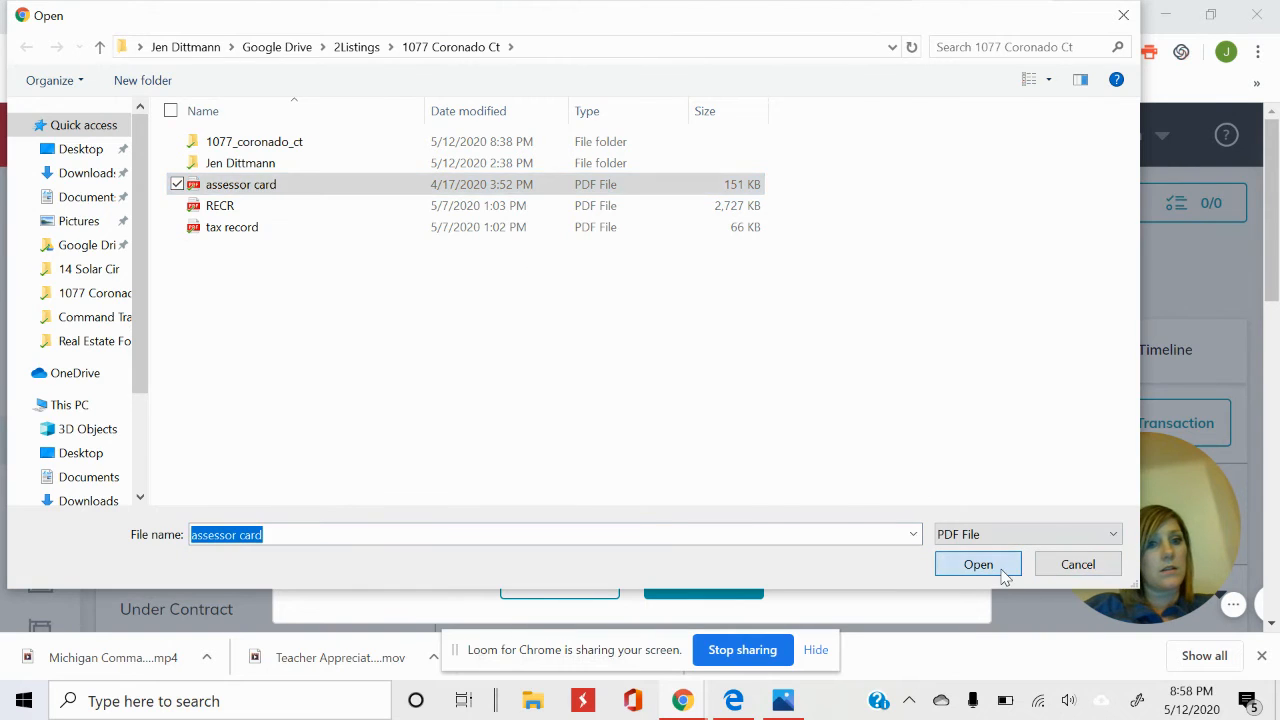
{"action": "left_click_drag", "start_coordinate": [976, 441], "coordinate": [984, 503]}
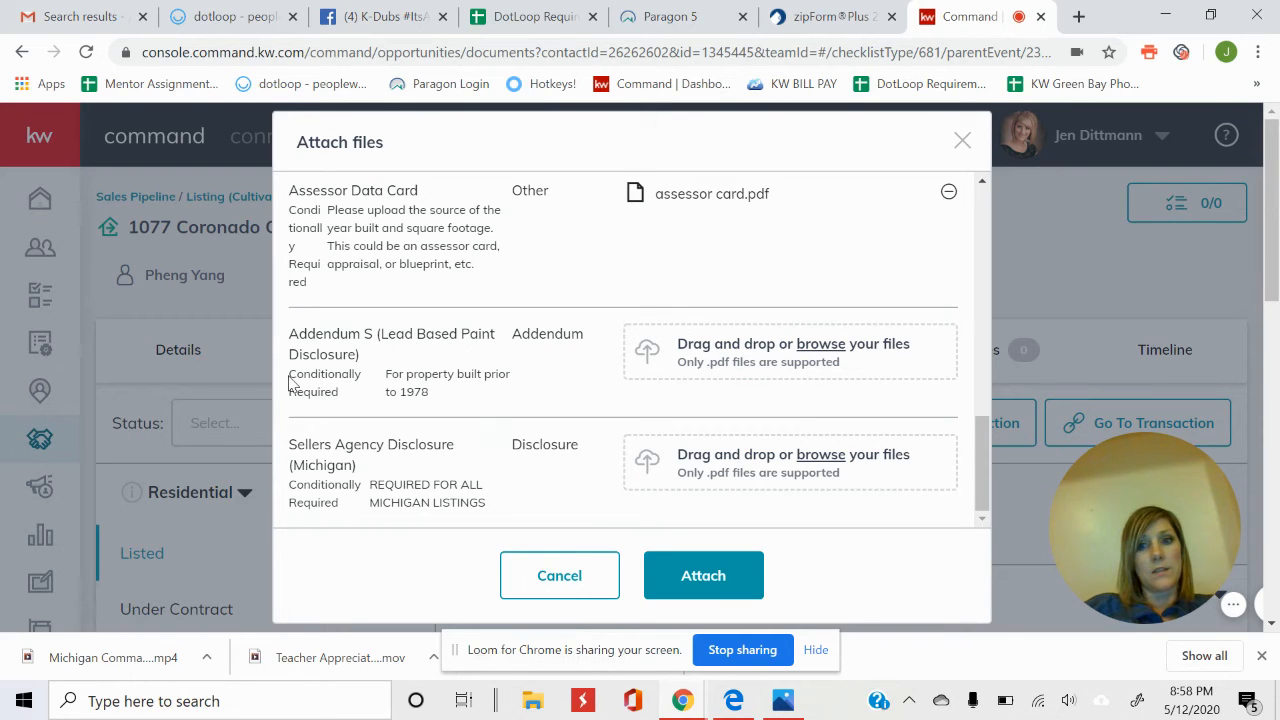
{"action": "mouse_move", "coordinate": [295, 386]}
{"action": "left_mouse_down"}
{"action": "mouse_move", "coordinate": [323, 394]}
{"action": "mouse_move", "coordinate": [285, 386]}
{"action": "left_mouse_up"}
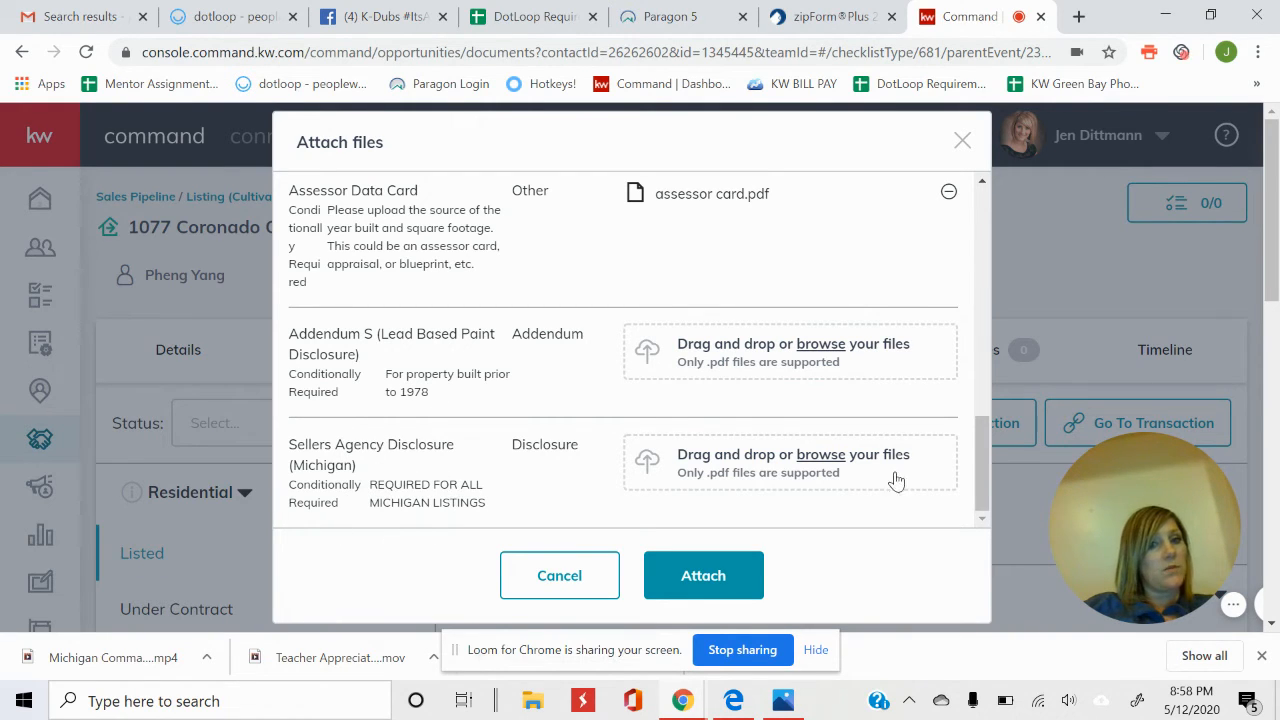
Attach the queued files, bringing the Listed checklist to 5 of 8 documents uploaded.
{"action": "left_click", "coordinate": [703, 576]}
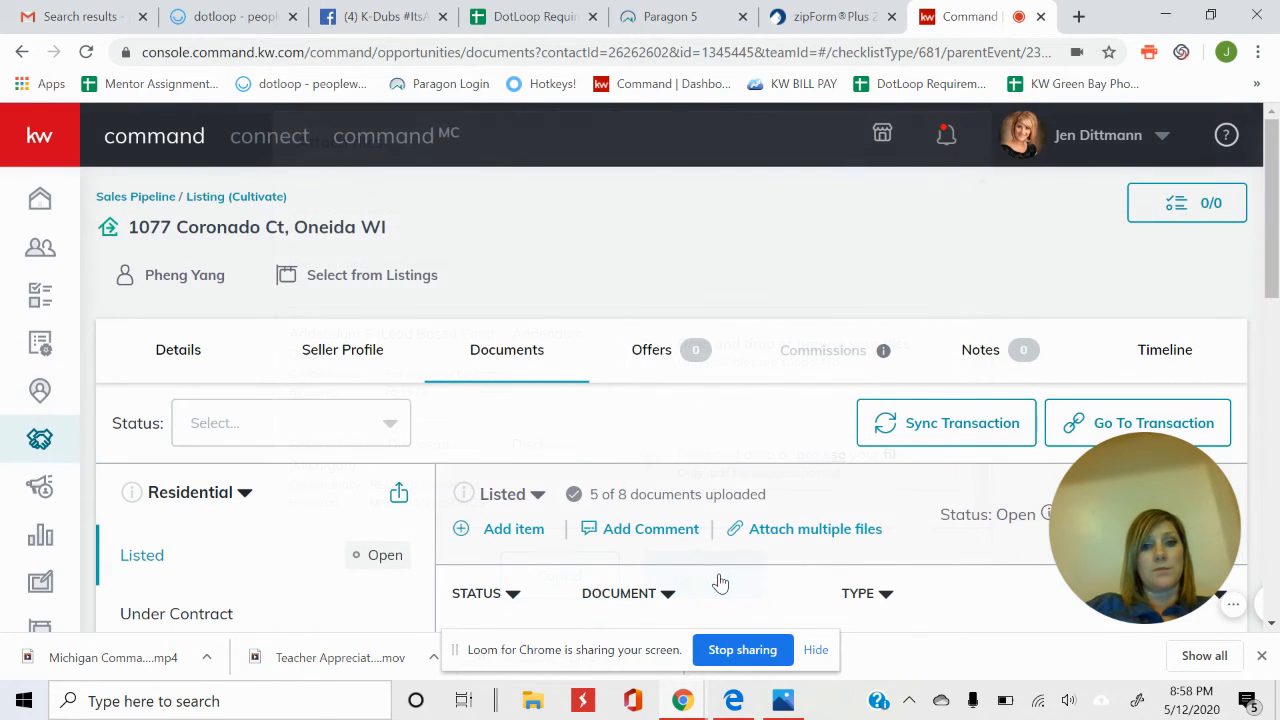
{"action": "scroll", "coordinate": [1278, 370], "scroll_direction": "down", "scroll_amount": 5}
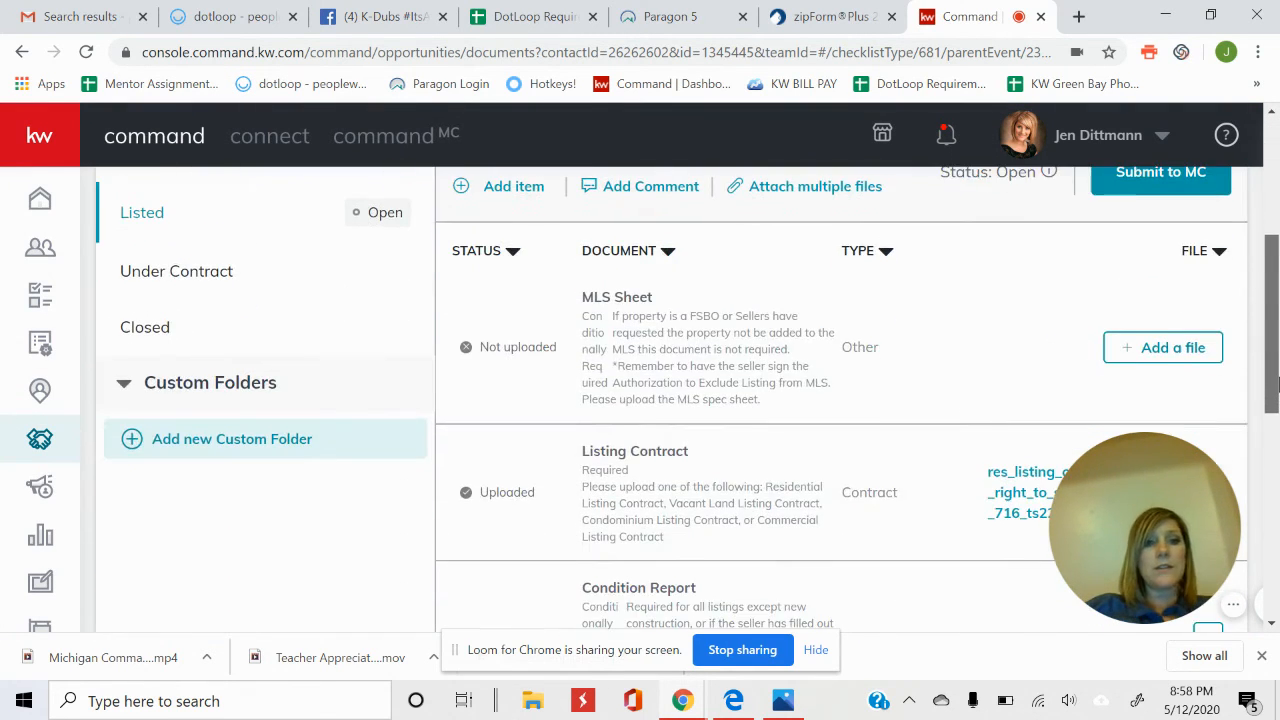
{"action": "scroll", "coordinate": [1273, 400], "scroll_direction": "down", "scroll_amount": 2}
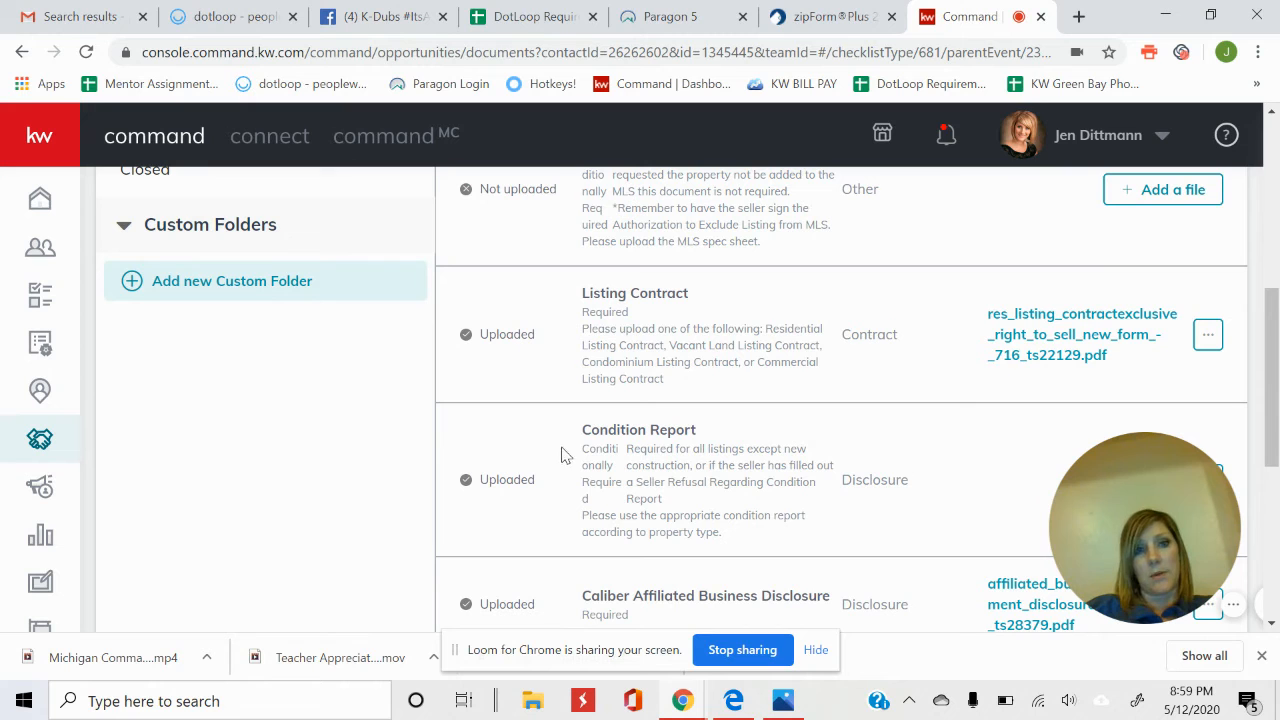
{"action": "left_click_drag", "start_coordinate": [1276, 372], "coordinate": [1277, 255]}
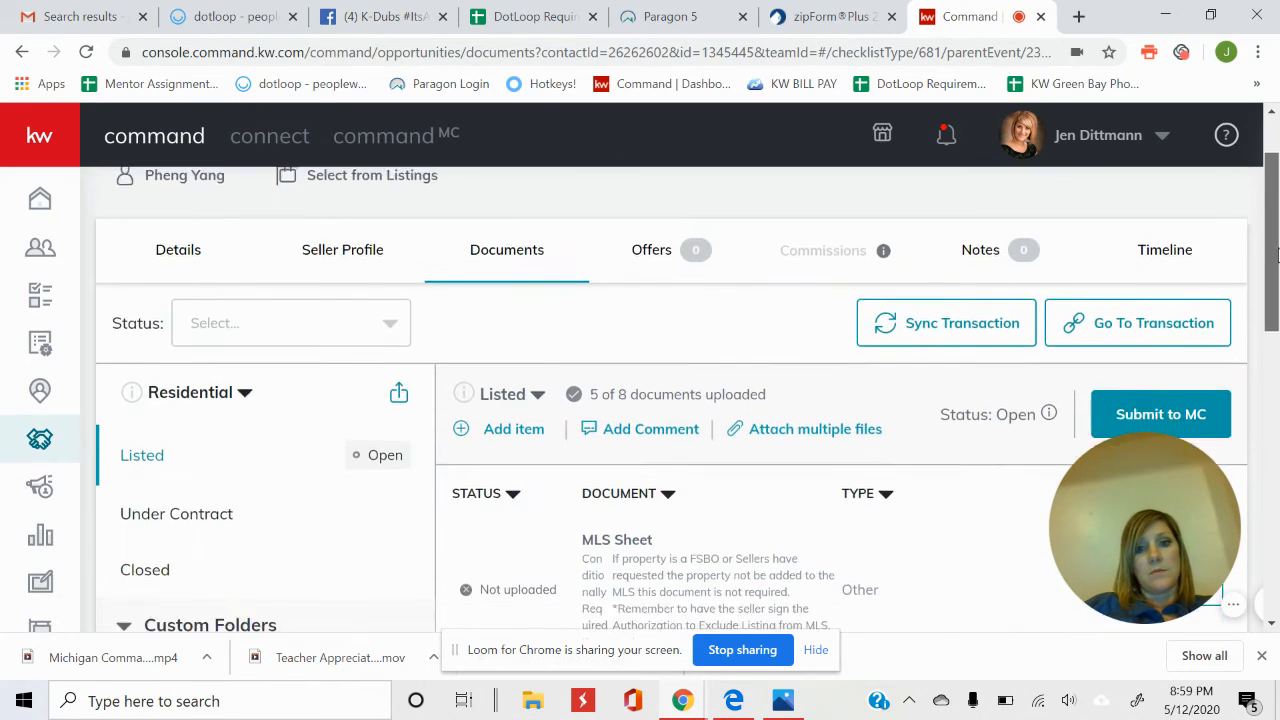
{"action": "scroll", "coordinate": [1277, 255], "scroll_direction": "down", "scroll_amount": 2}
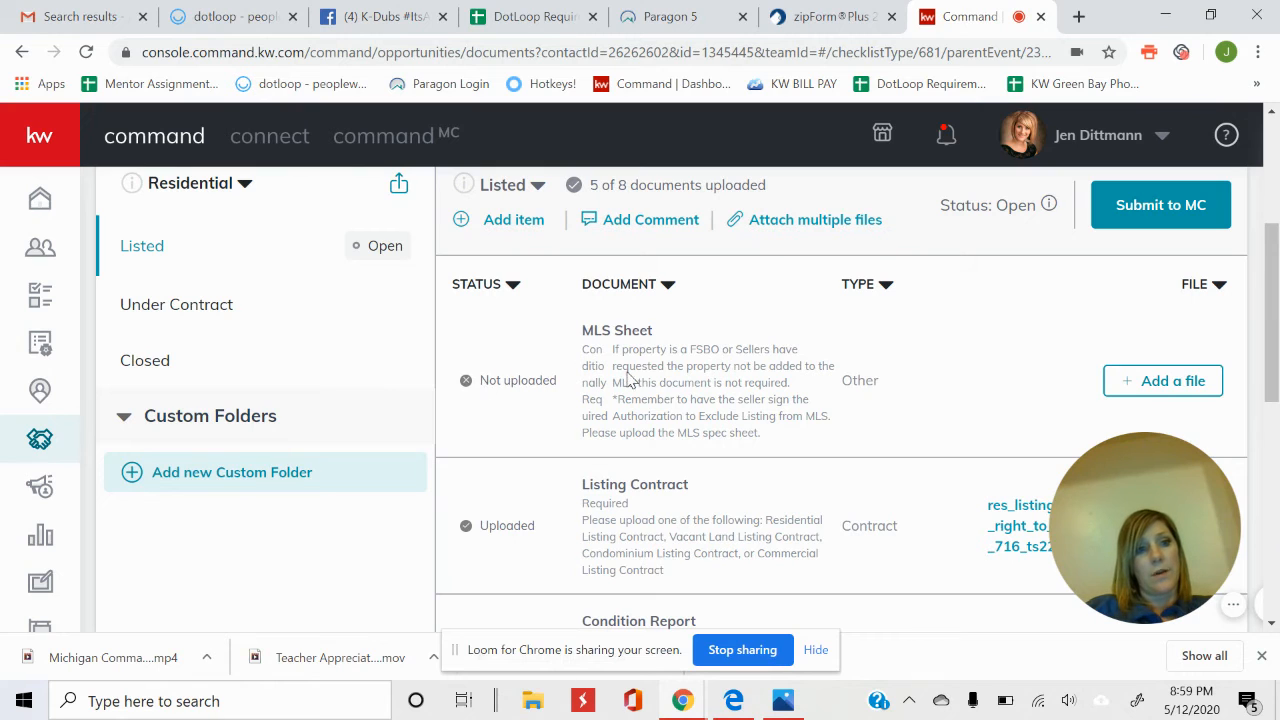
{"action": "left_click_drag", "start_coordinate": [1274, 272], "coordinate": [1275, 191]}
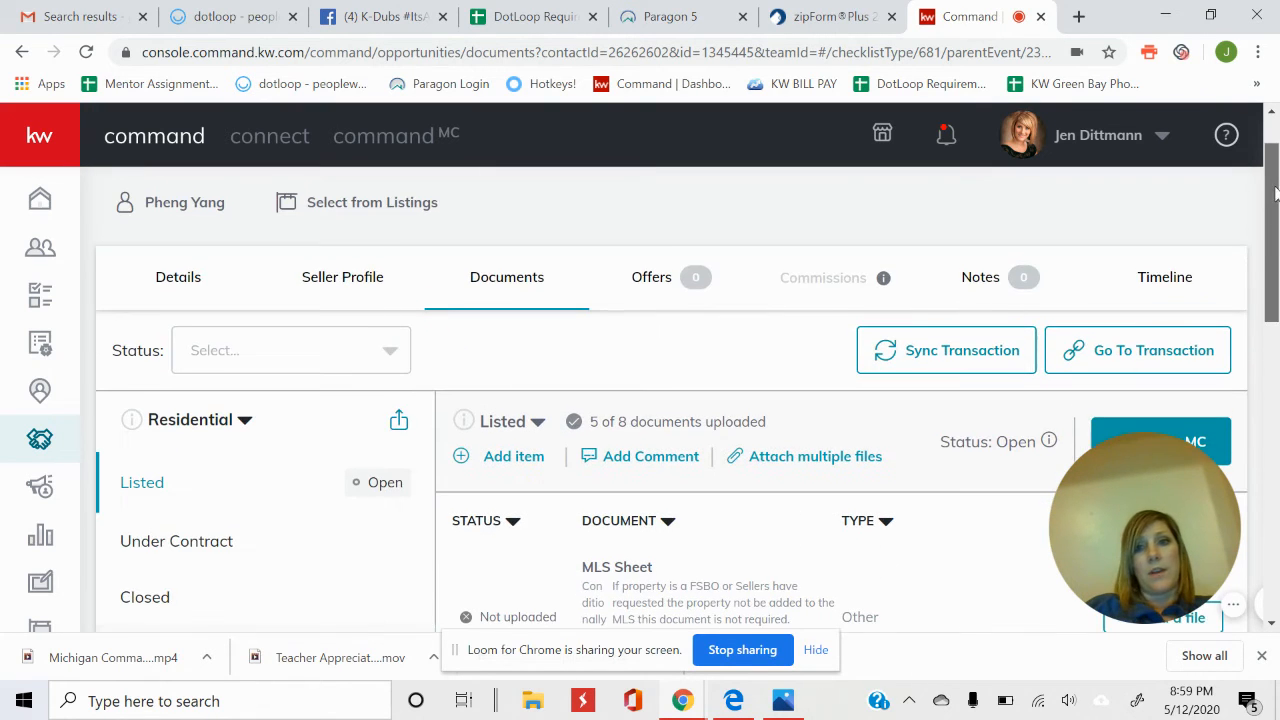
Filter the checklist's Status to Not uploaded, leaving items like the MLS Sheet.
{"action": "left_click", "coordinate": [283, 368]}
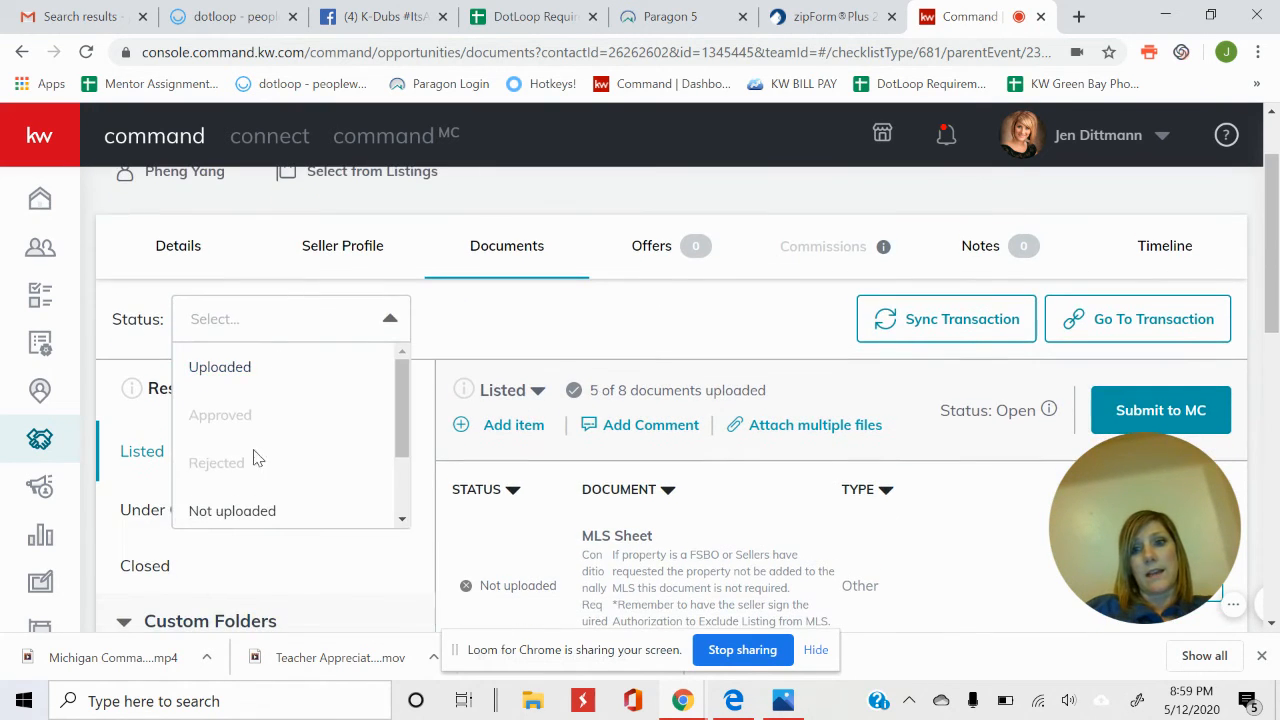
{"action": "left_click", "coordinate": [250, 510]}
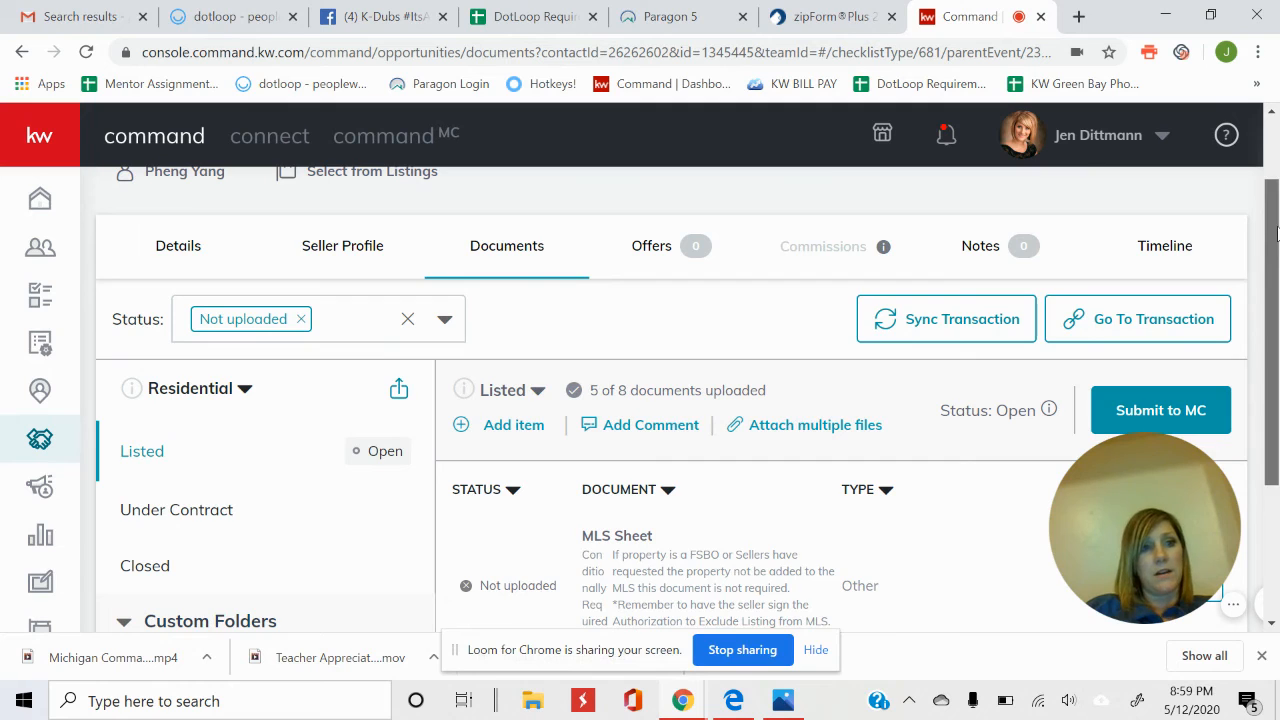
{"action": "left_click_drag", "start_coordinate": [1275, 250], "coordinate": [1275, 380]}
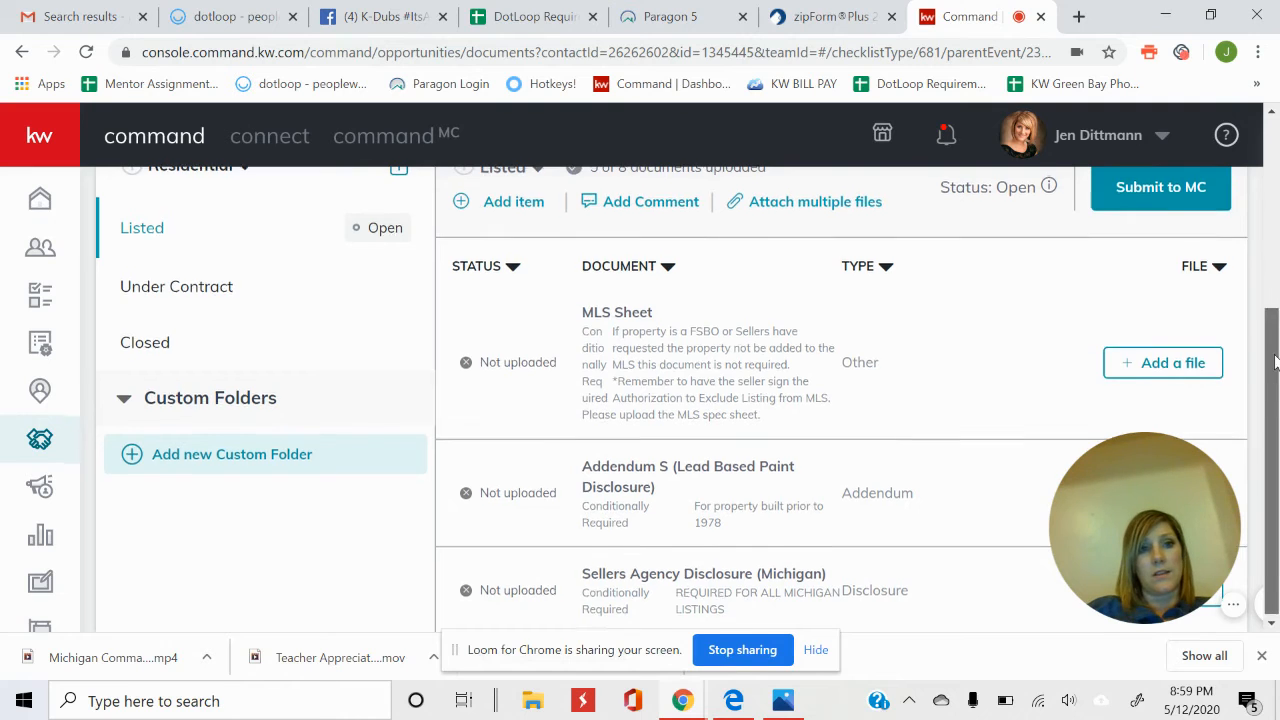
{"action": "left_click_drag", "start_coordinate": [1275, 378], "coordinate": [1275, 323]}
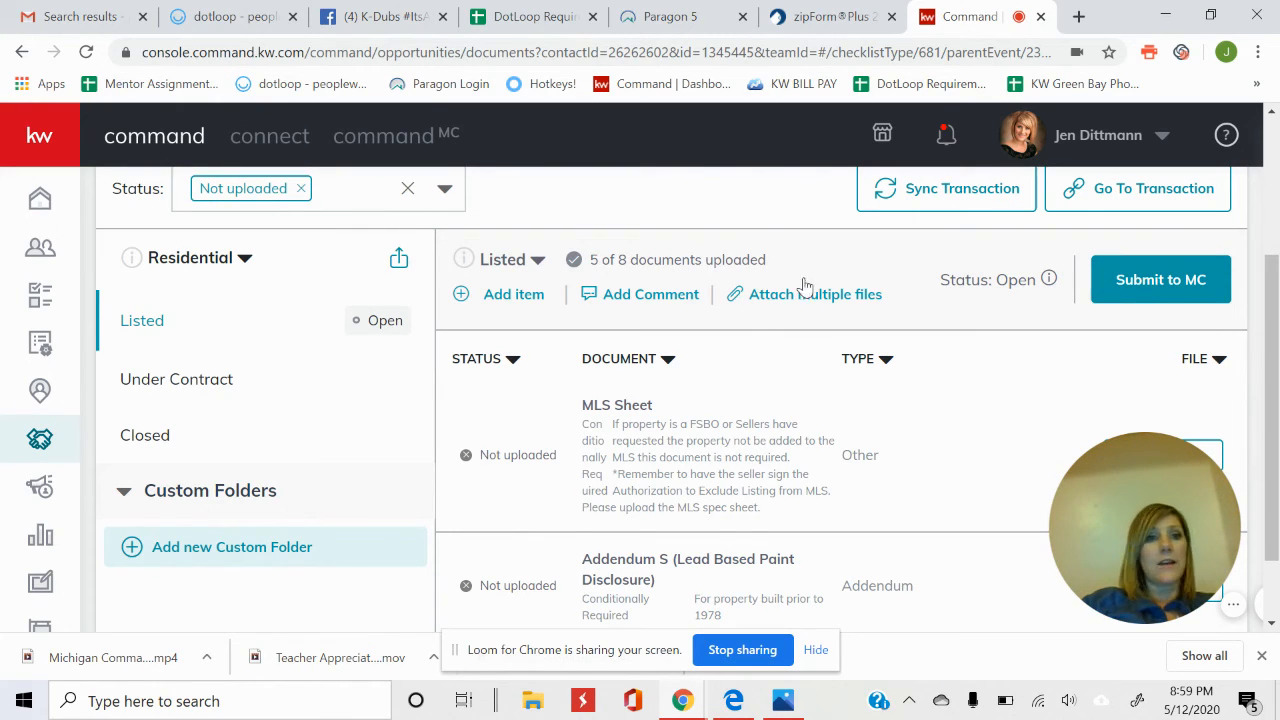
{"action": "left_click", "coordinate": [687, 20]}
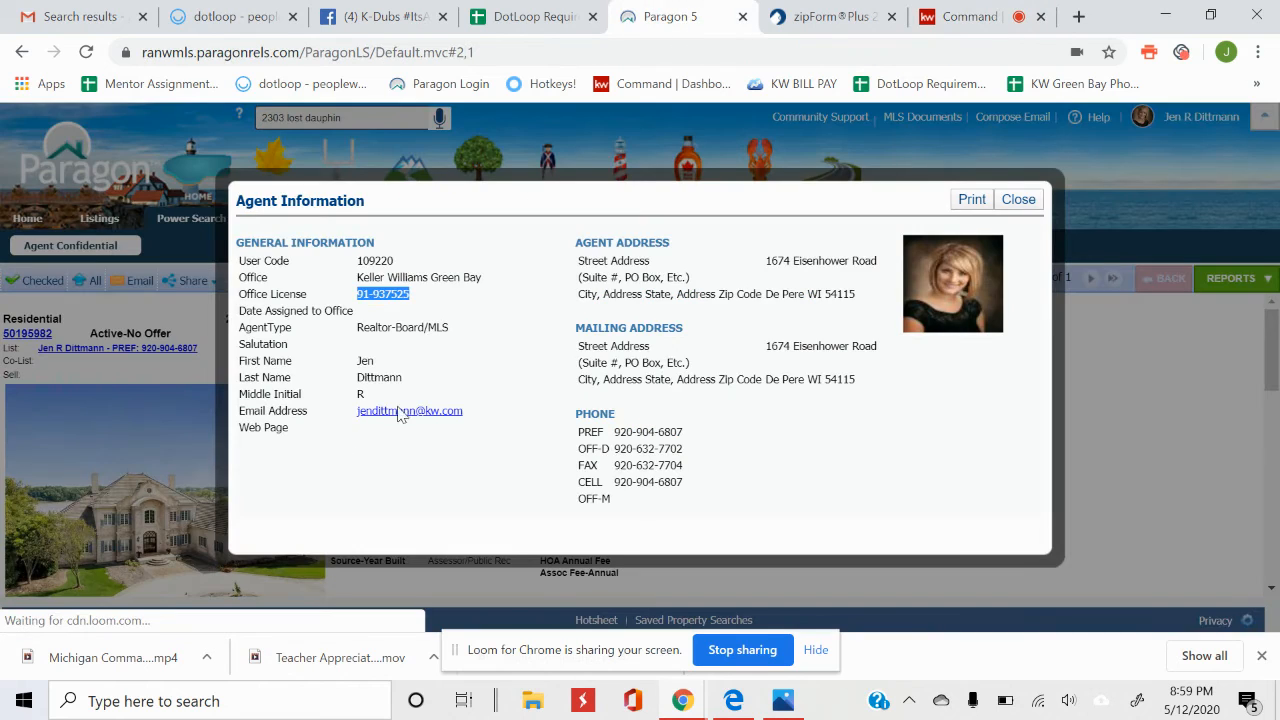
{"action": "left_click", "coordinate": [1020, 200]}
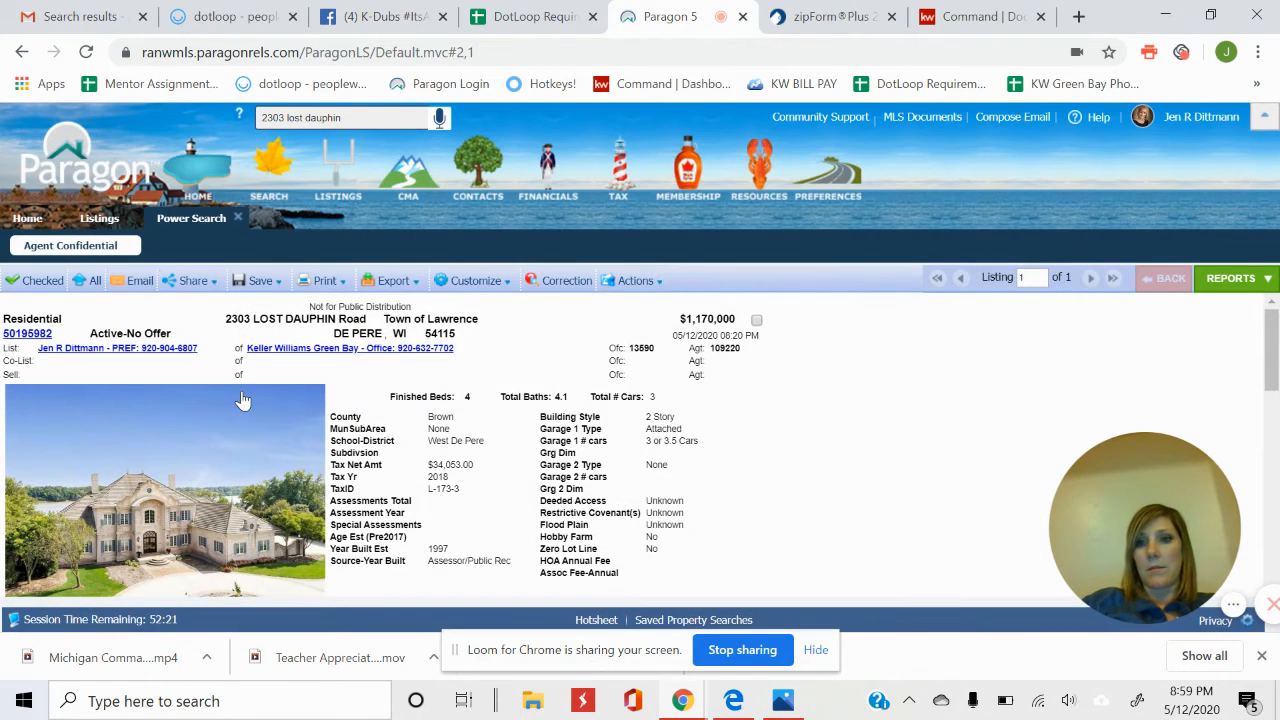
{"action": "left_click", "coordinate": [367, 117]}
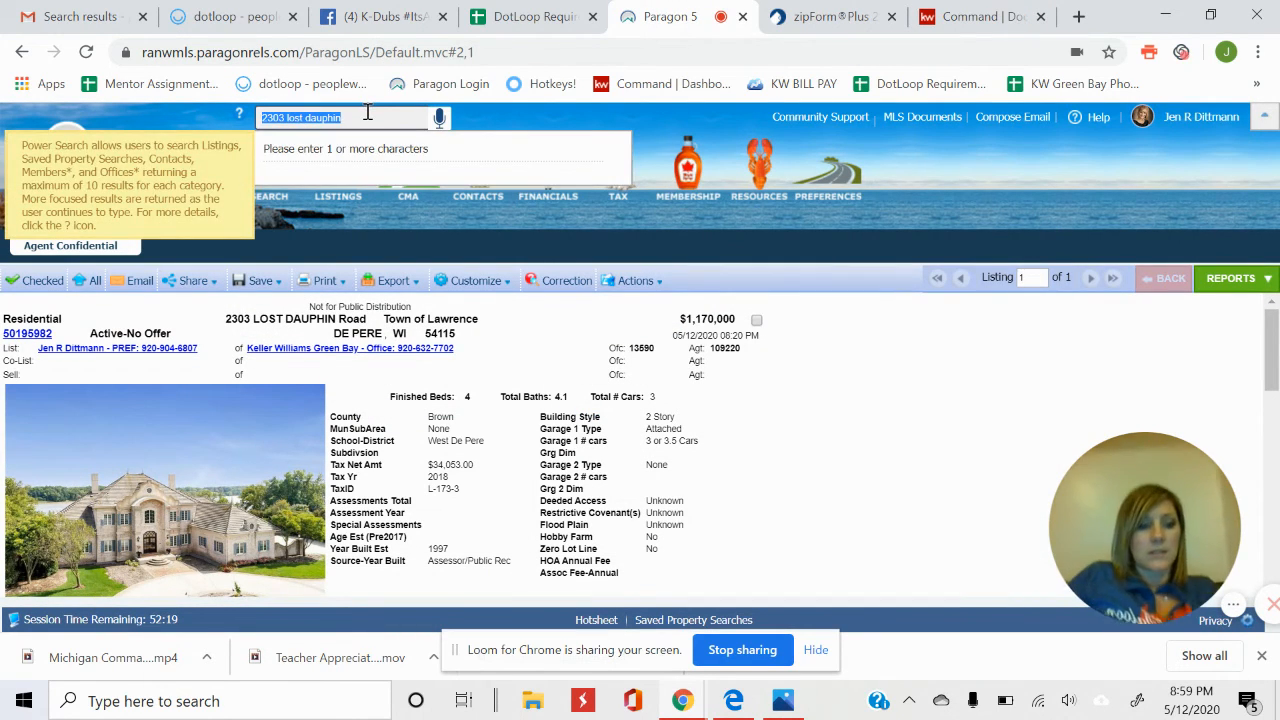
{"action": "key", "text": "BackSpace"}
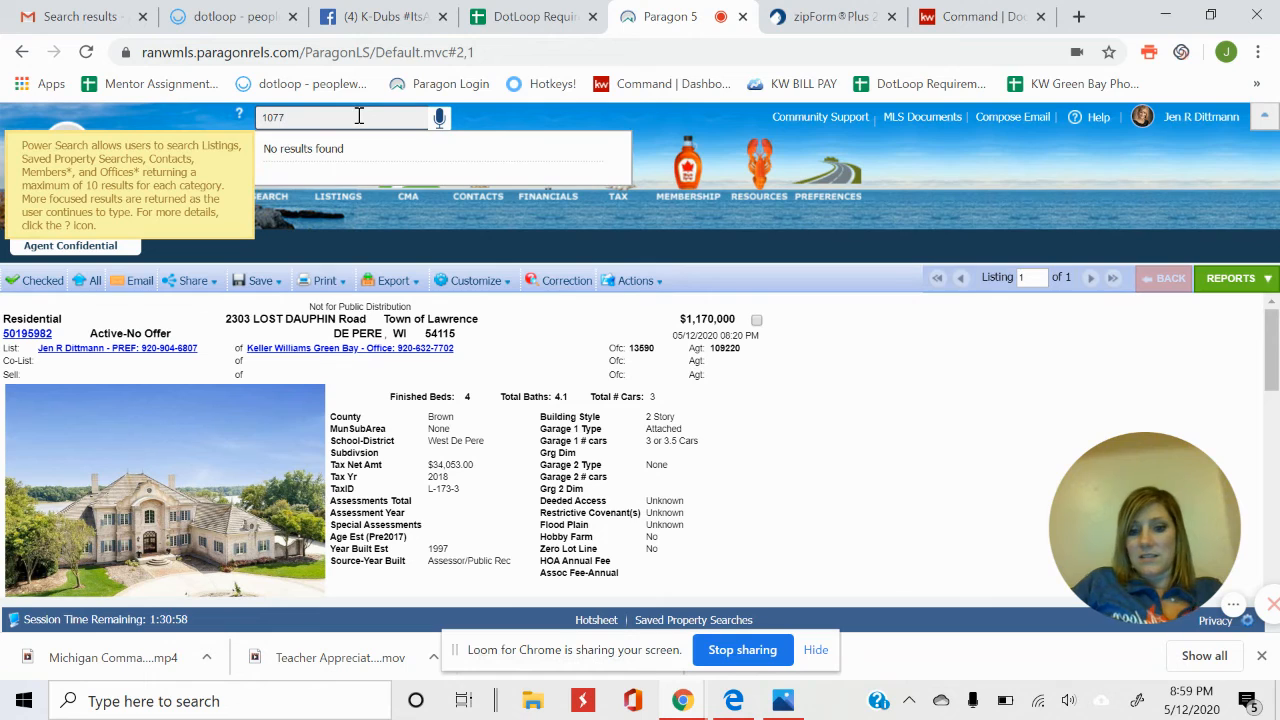
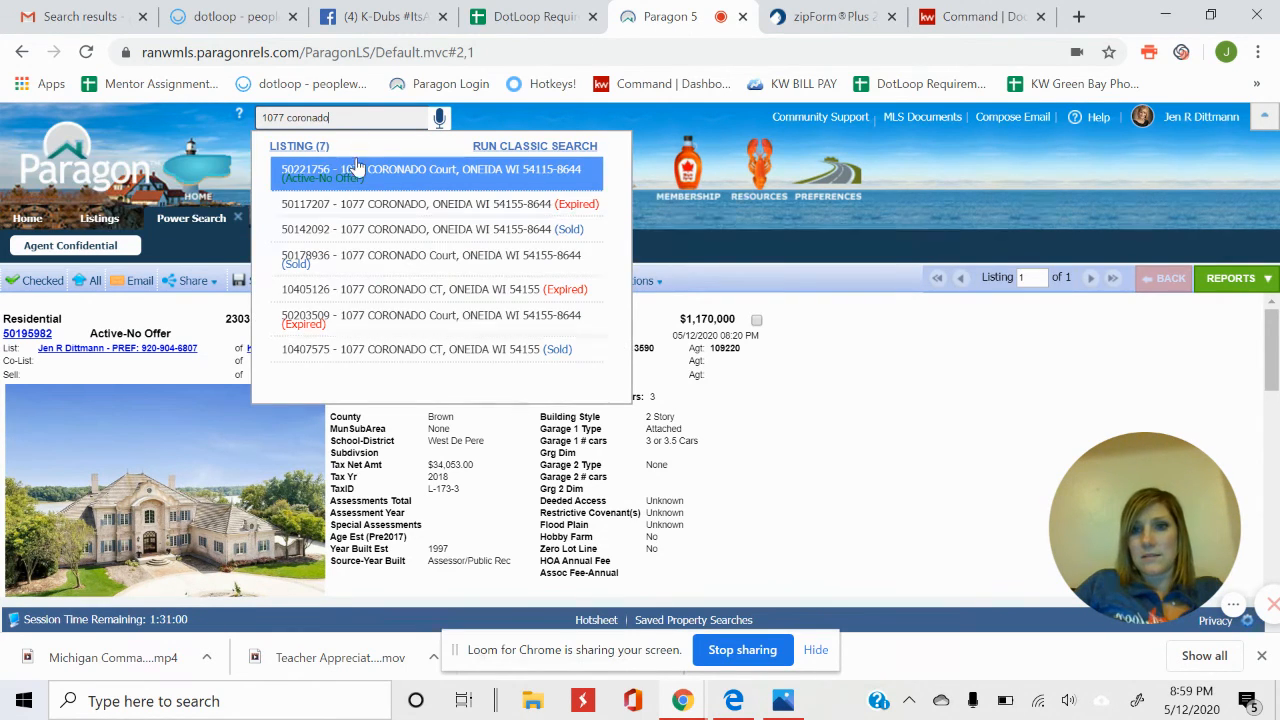
{"action": "left_click", "coordinate": [358, 169]}
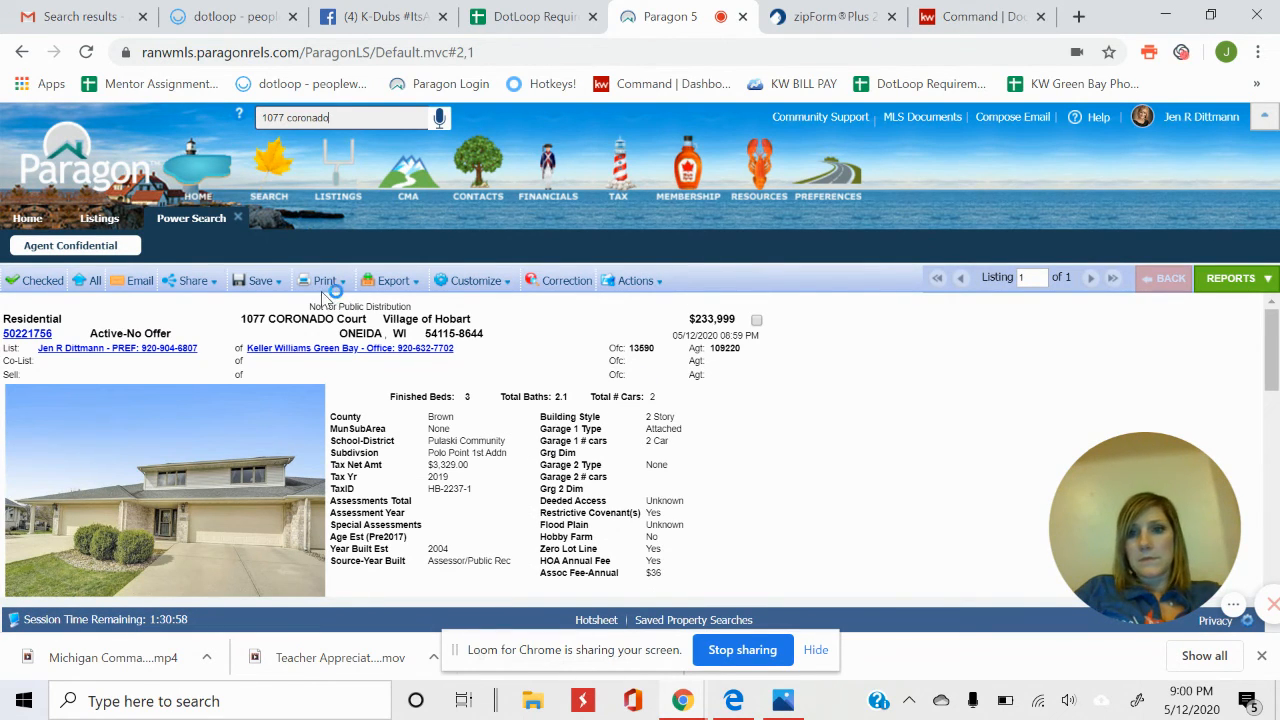
{"action": "left_click", "coordinate": [264, 284]}
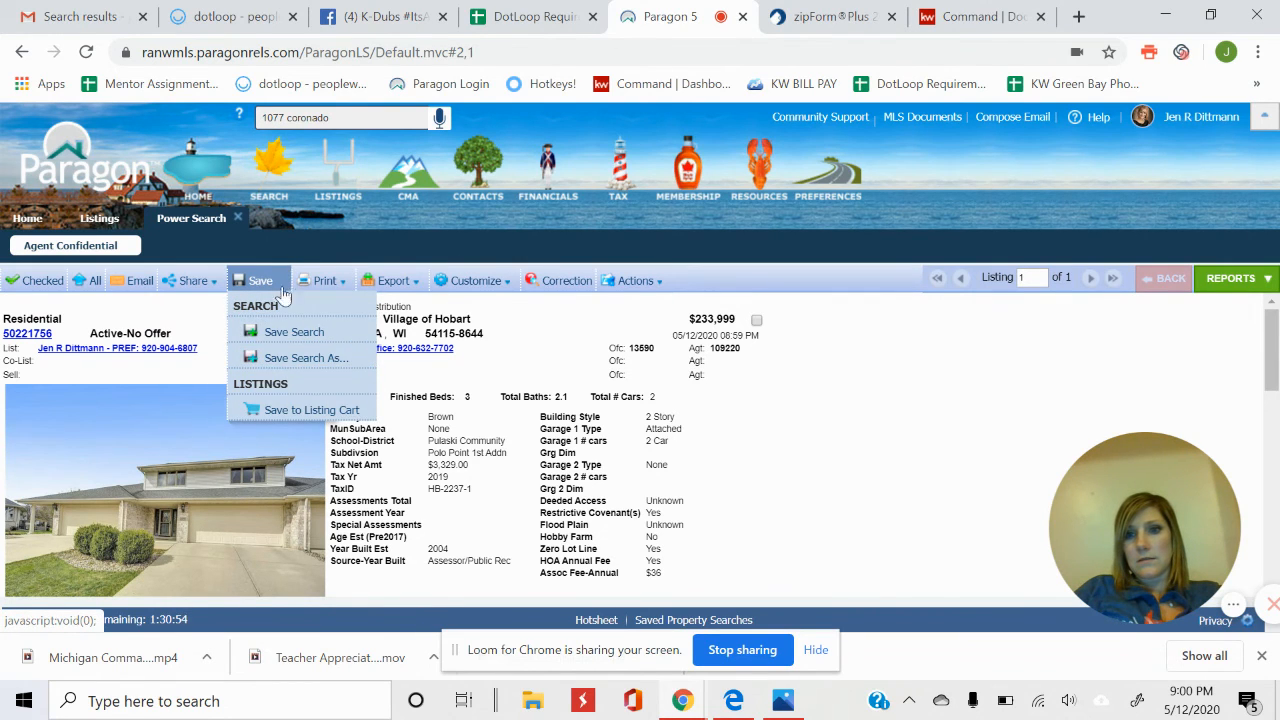
{"action": "left_click", "coordinate": [320, 281]}
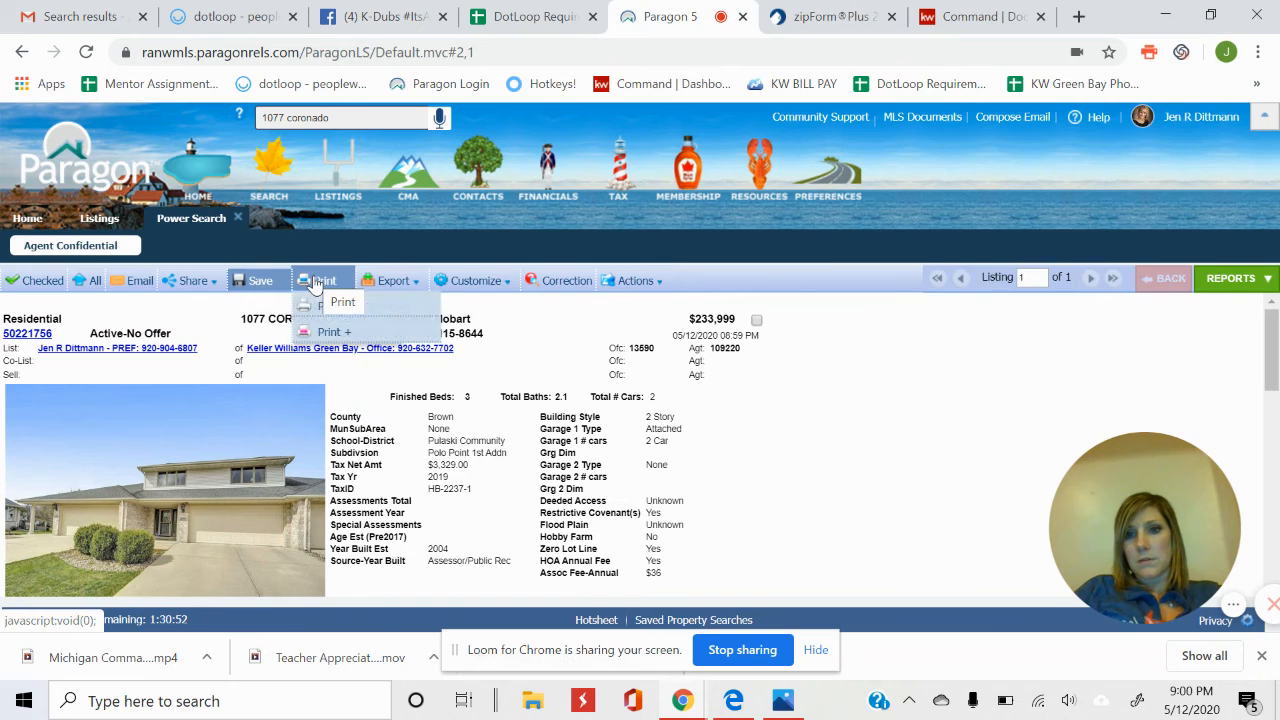
{"action": "left_click", "coordinate": [331, 333]}
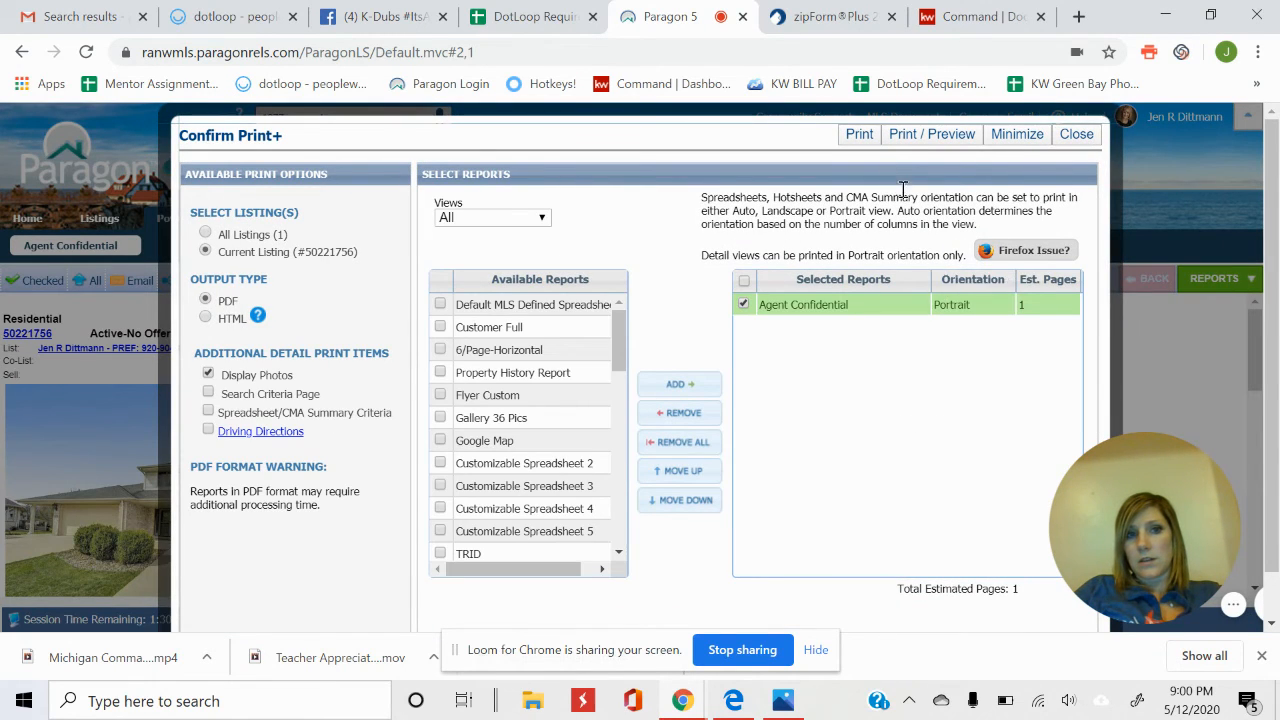
{"action": "left_click", "coordinate": [859, 136]}
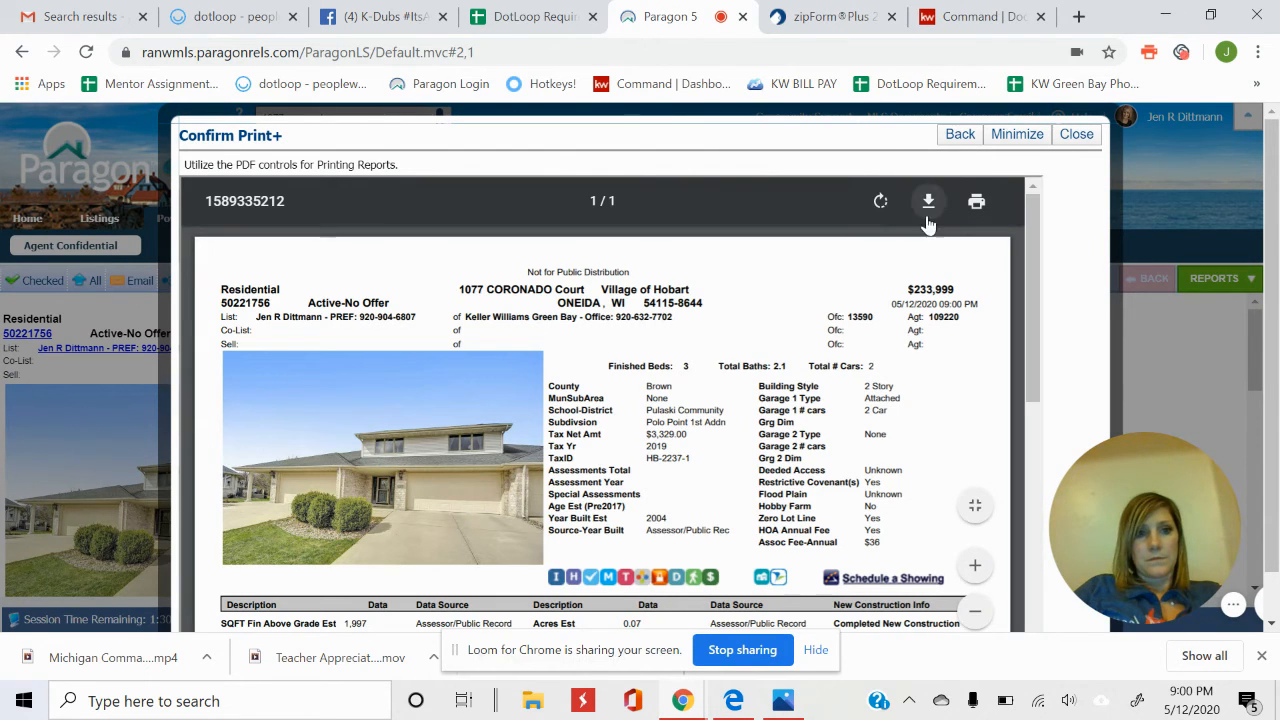
{"action": "left_click", "coordinate": [977, 204]}
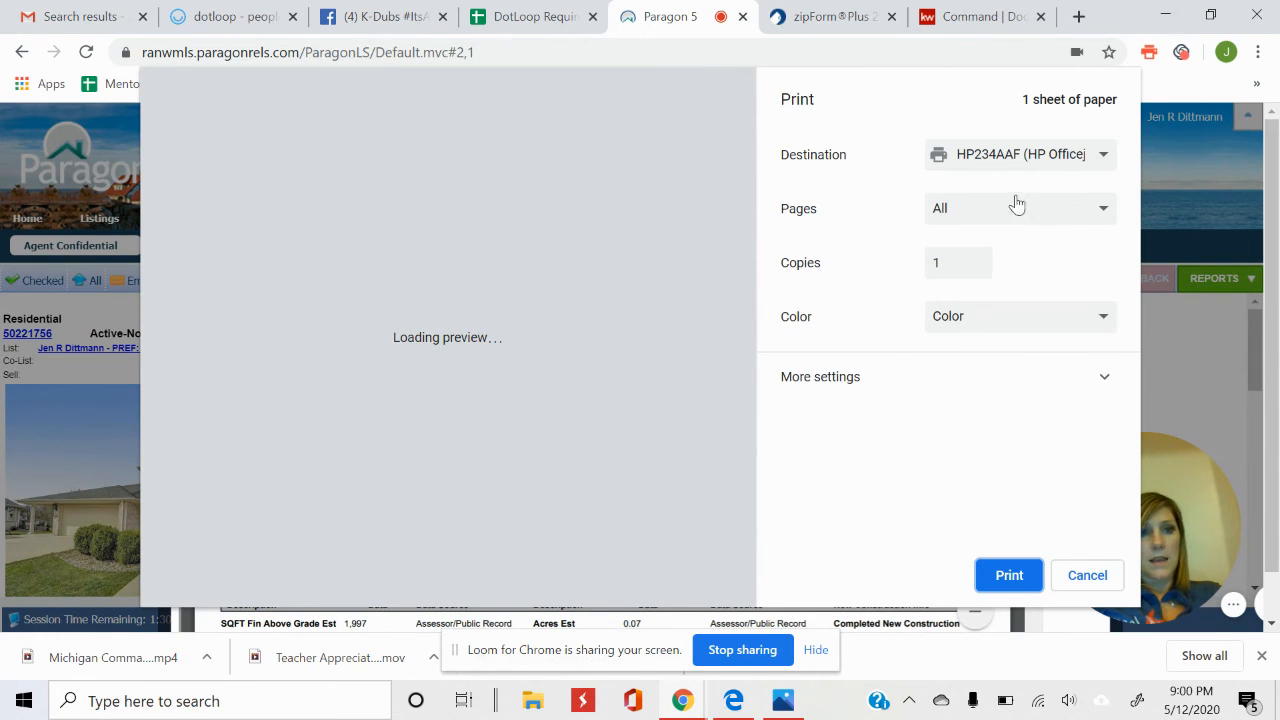
{"action": "left_click", "coordinate": [1010, 166]}
{"action": "left_click", "coordinate": [1010, 250]}
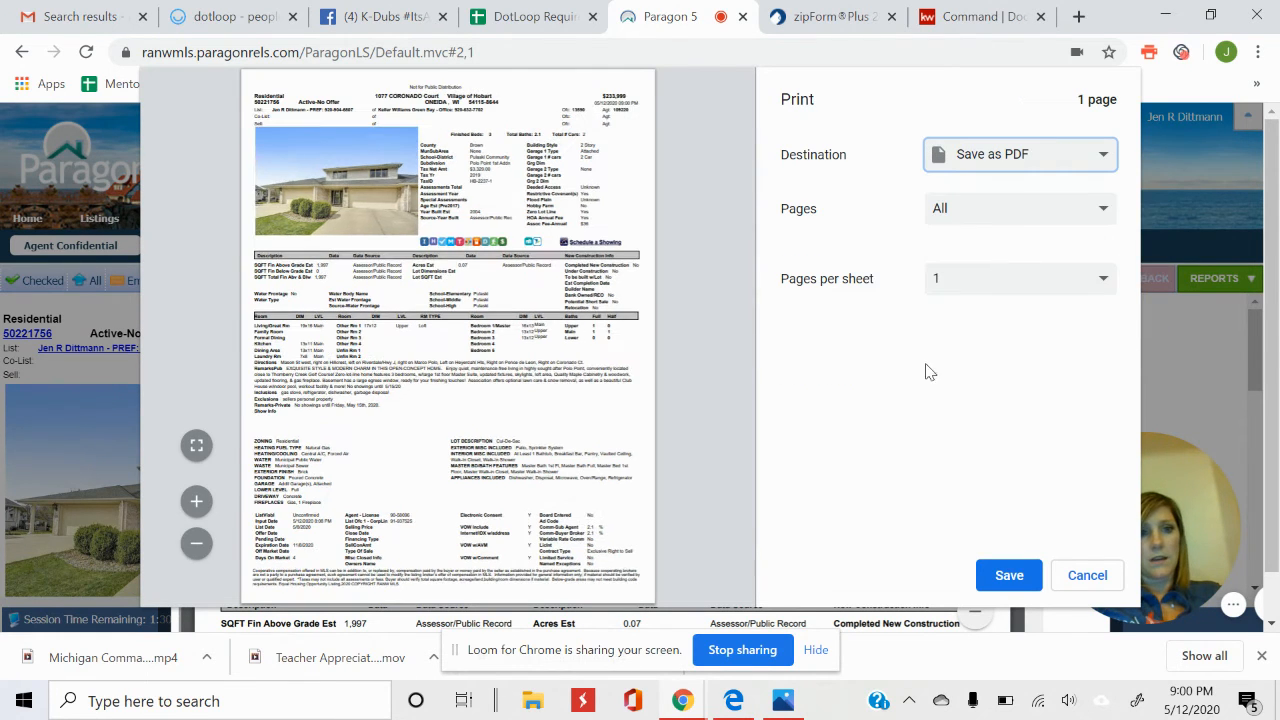
{"action": "left_click", "coordinate": [1010, 576]}
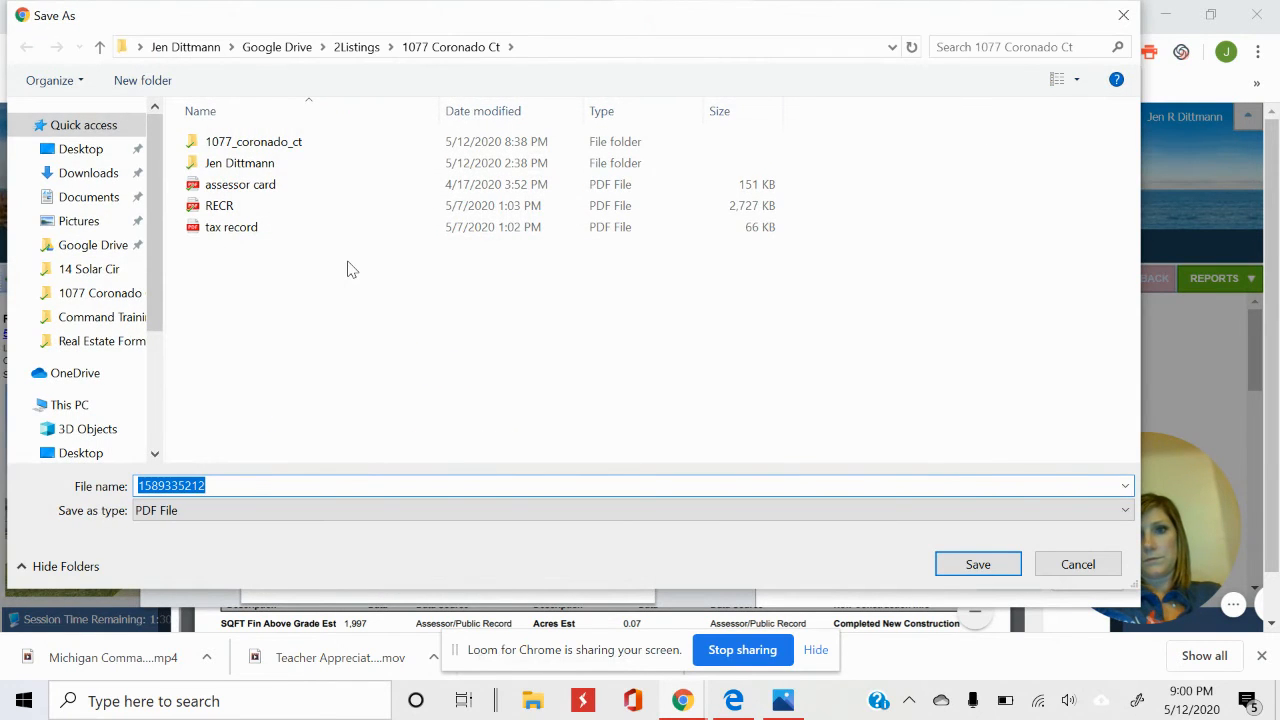
{"action": "type", "text": "MLS sheet"}
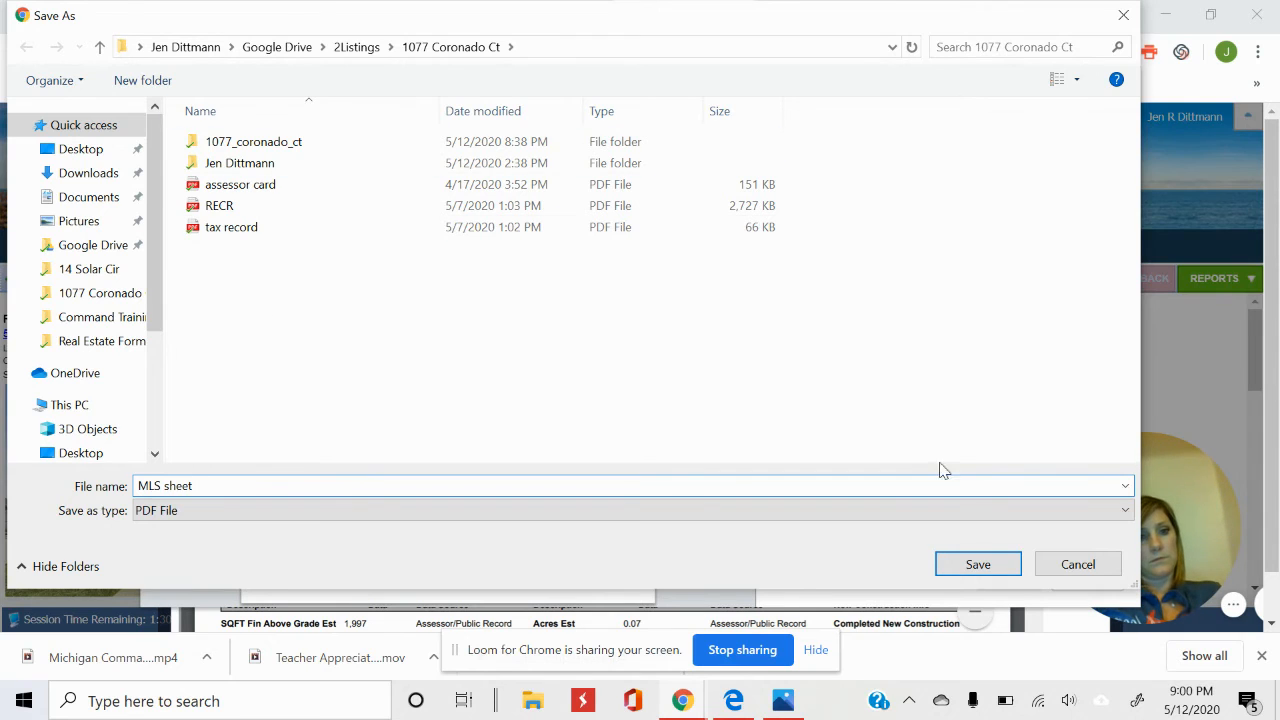
{"action": "left_click", "coordinate": [975, 564]}
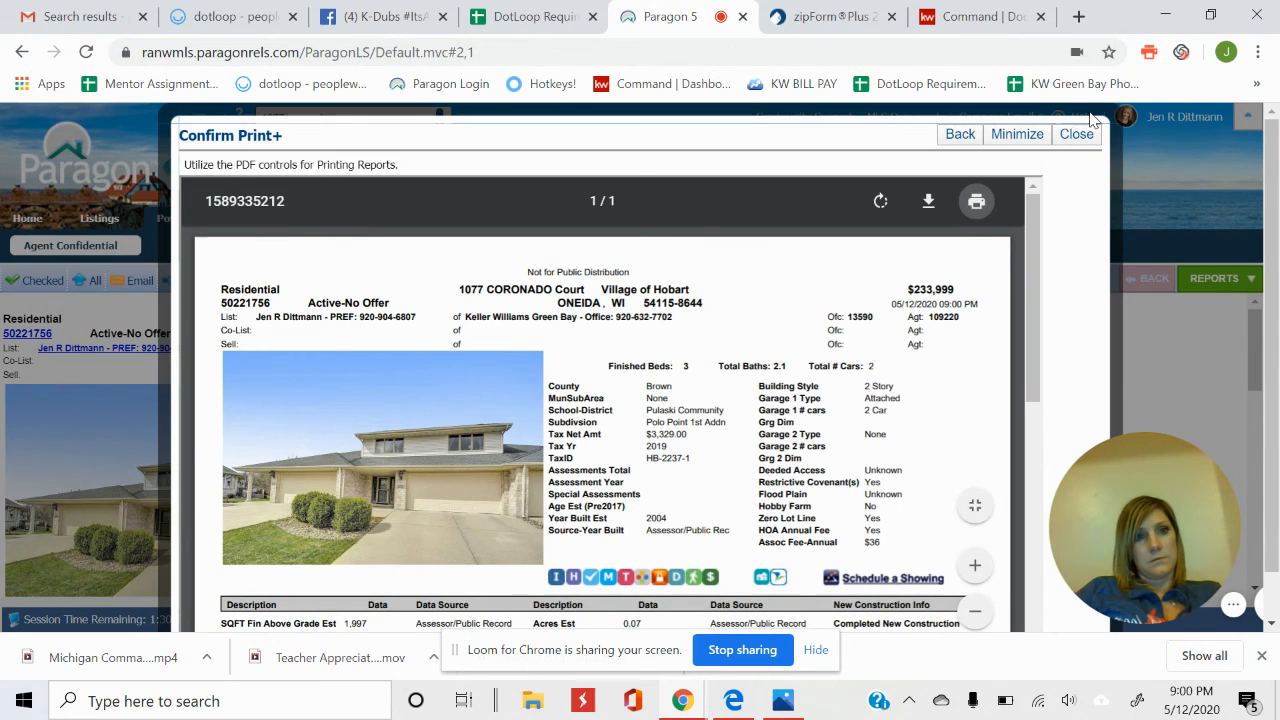
{"action": "left_click", "coordinate": [1074, 133]}
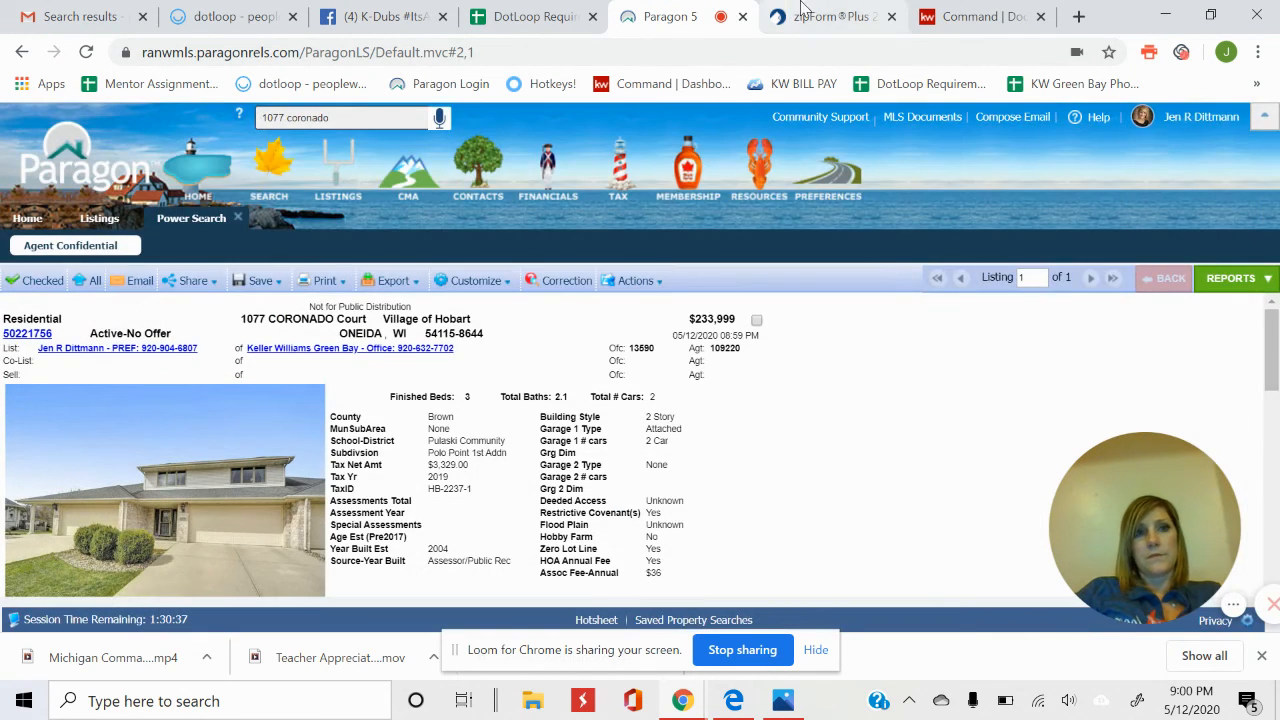
Upload the MLS sheet PDF to the MLS Sheet item and clear the Not uploaded filter.
{"action": "left_click", "coordinate": [977, 16]}
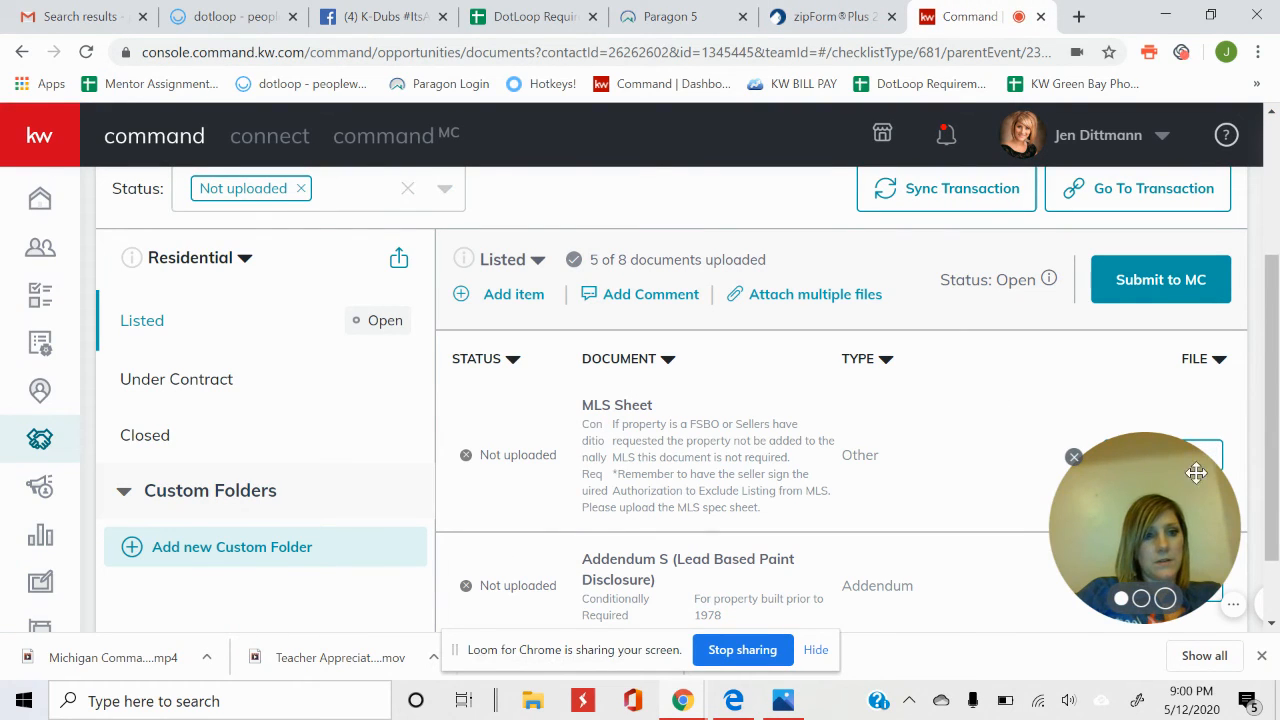
{"action": "left_click_drag", "start_coordinate": [1194, 471], "coordinate": [1005, 557]}
{"action": "left_click", "coordinate": [1175, 461]}
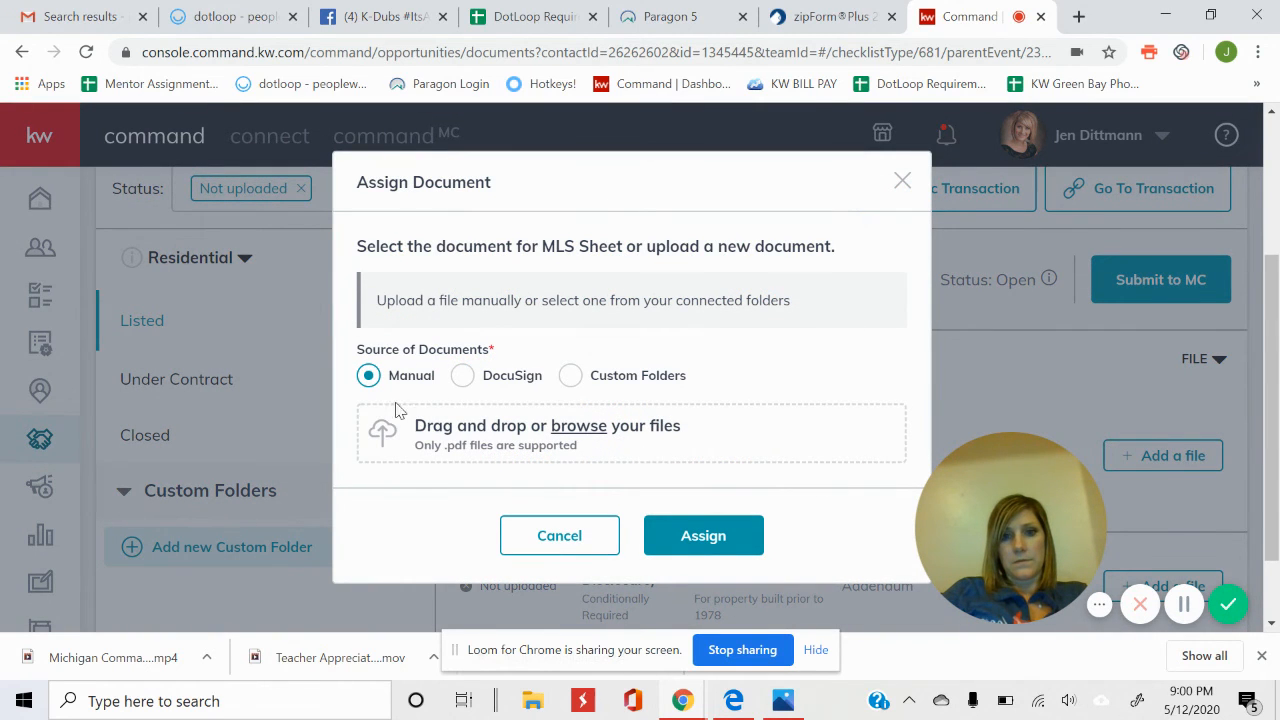
{"action": "left_click", "coordinate": [590, 426]}
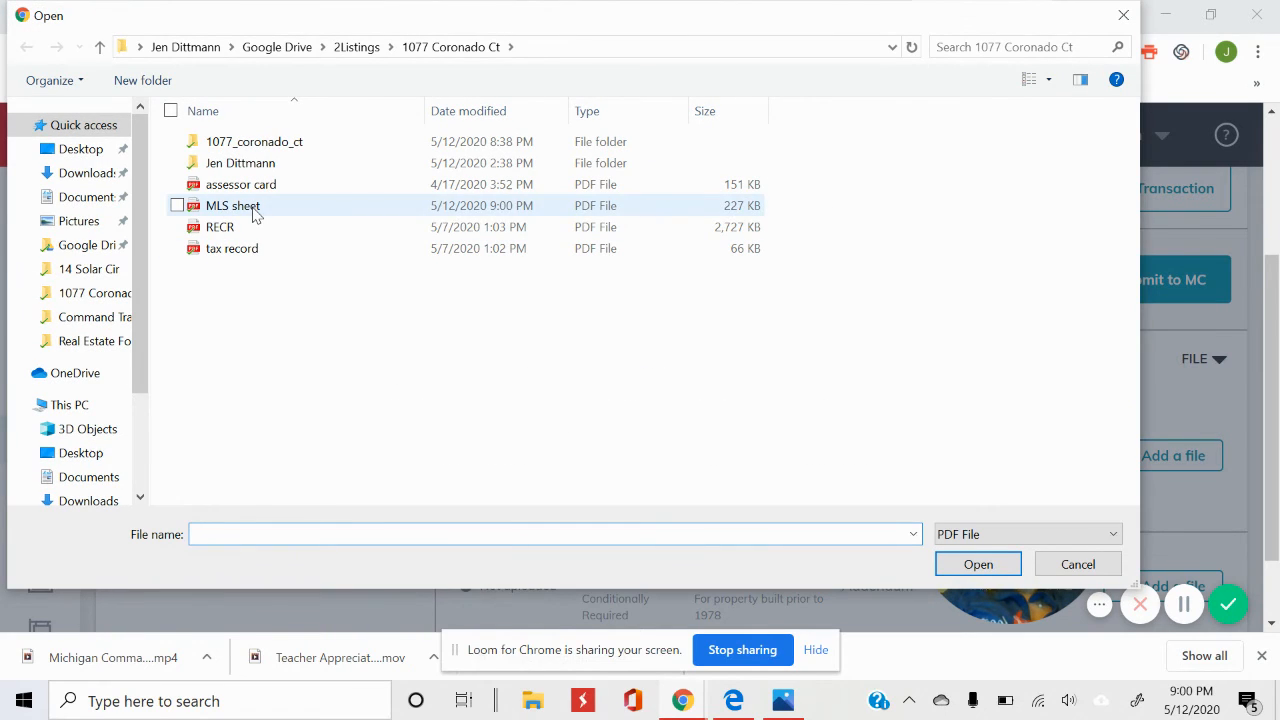
{"action": "left_click", "coordinate": [250, 207]}
{"action": "left_click", "coordinate": [1005, 565]}
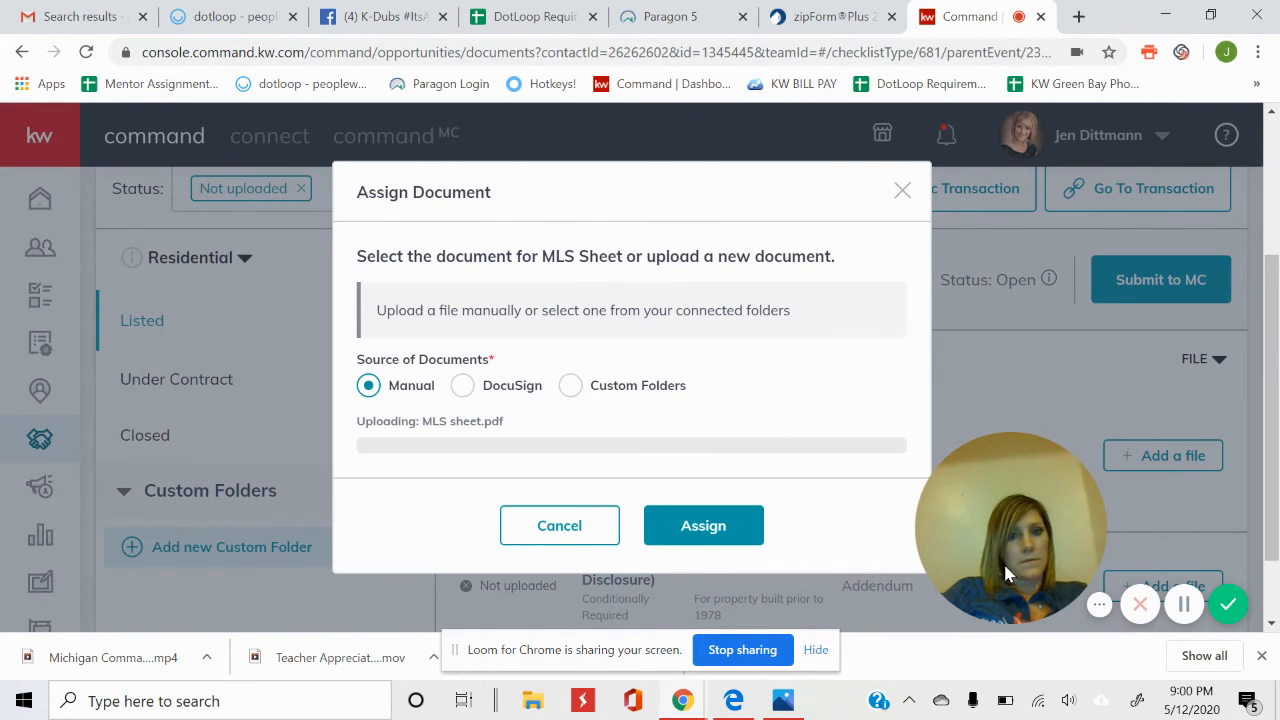
{"action": "left_click", "coordinate": [710, 521]}
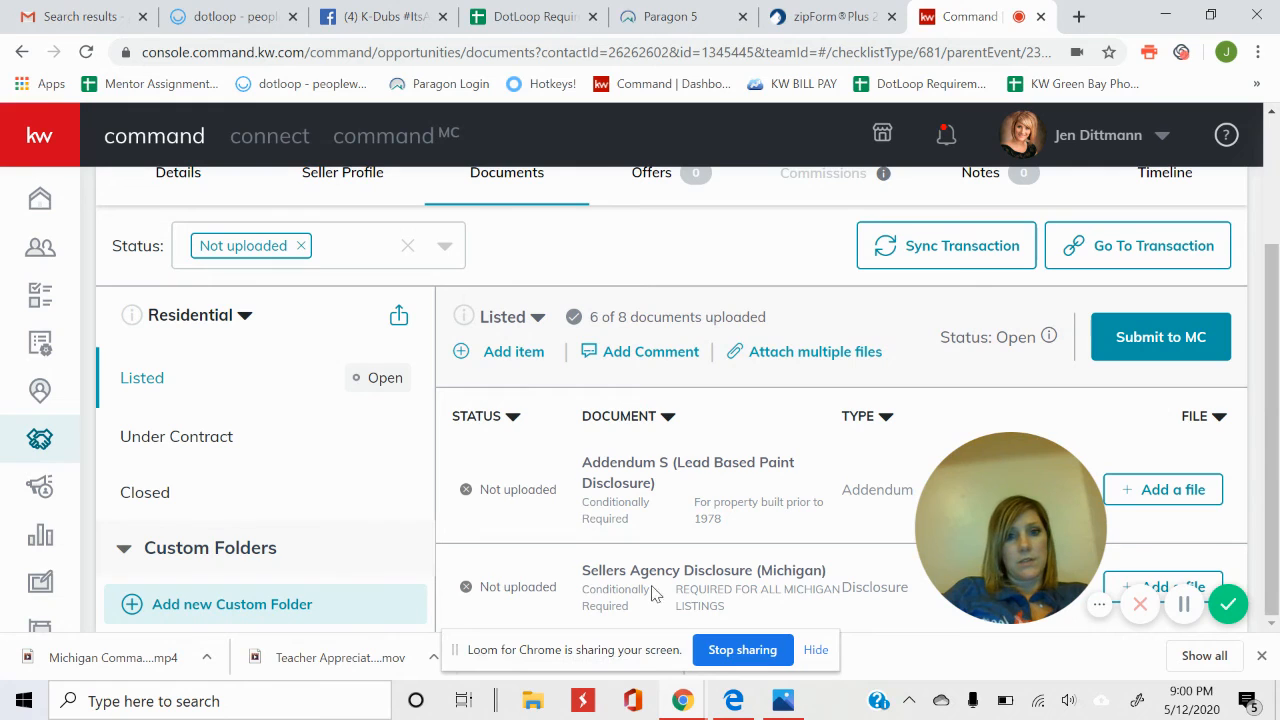
{"action": "left_click", "coordinate": [300, 248]}
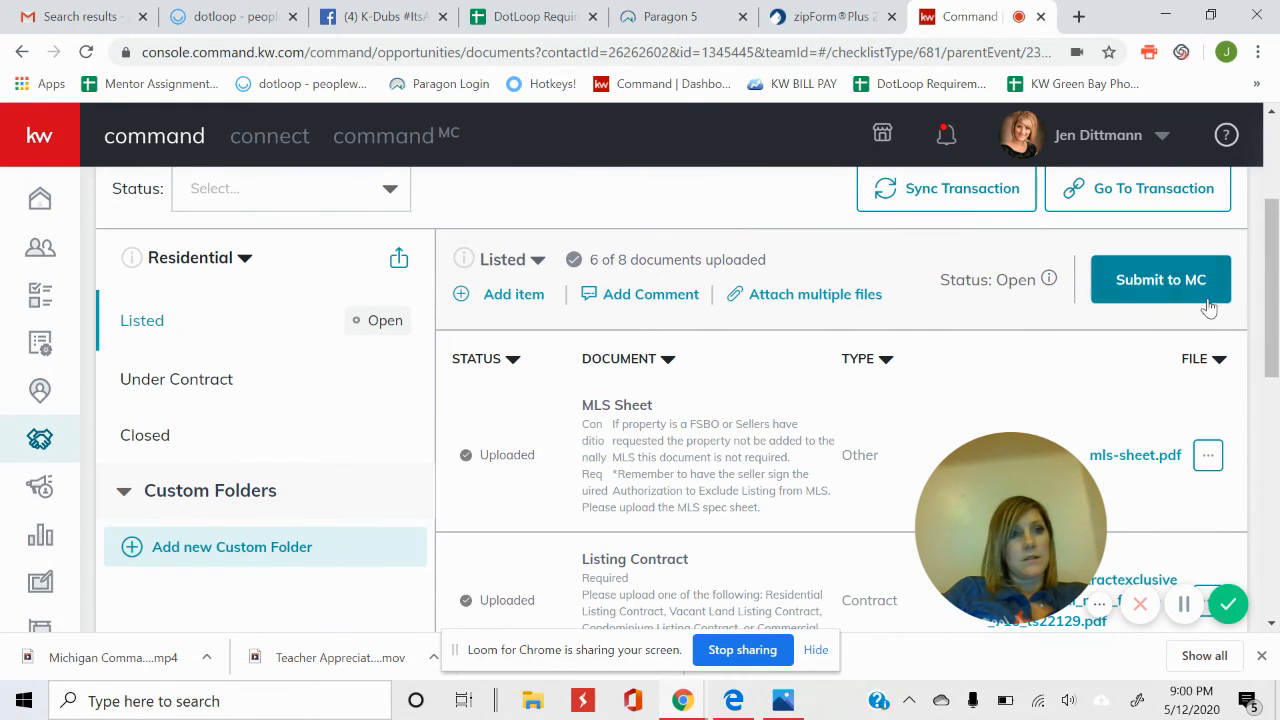
{"action": "scroll", "coordinate": [1205, 330], "scroll_direction": "up", "scroll_amount": 1}
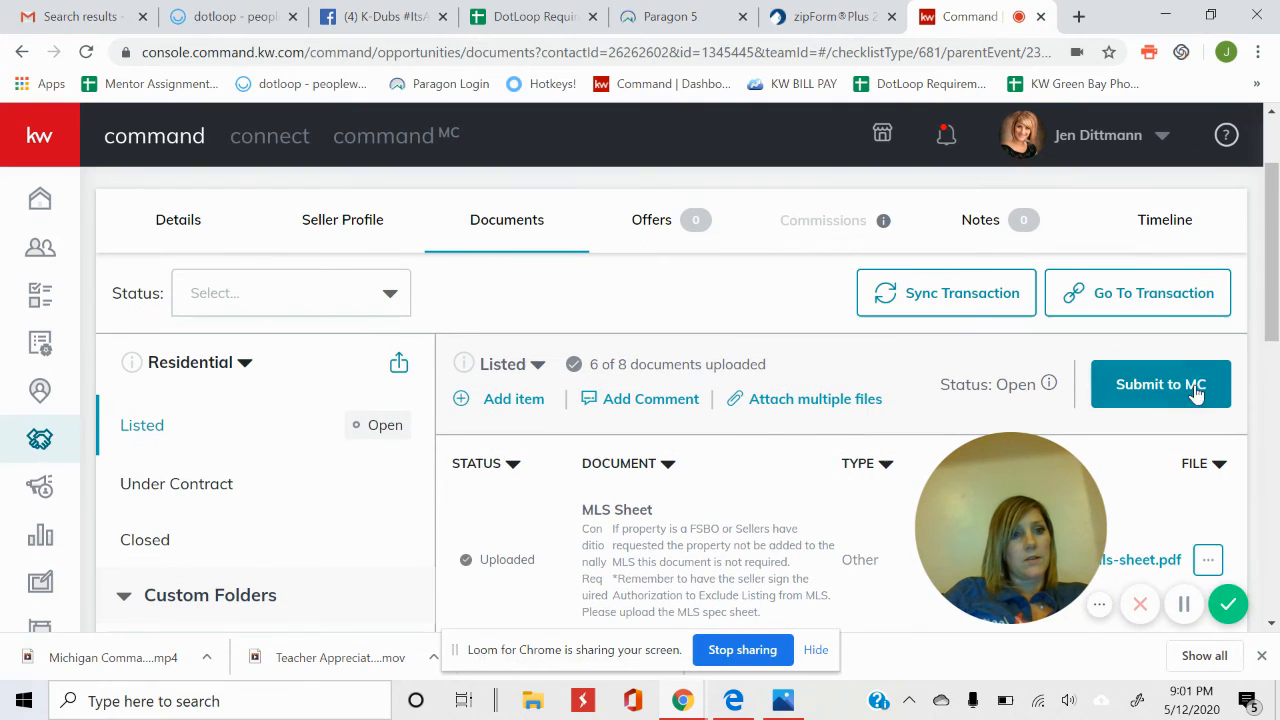
Send the Listed checklist, 6 of 8 documents uploaded, to MC and confirm.
{"action": "left_click", "coordinate": [1160, 390]}
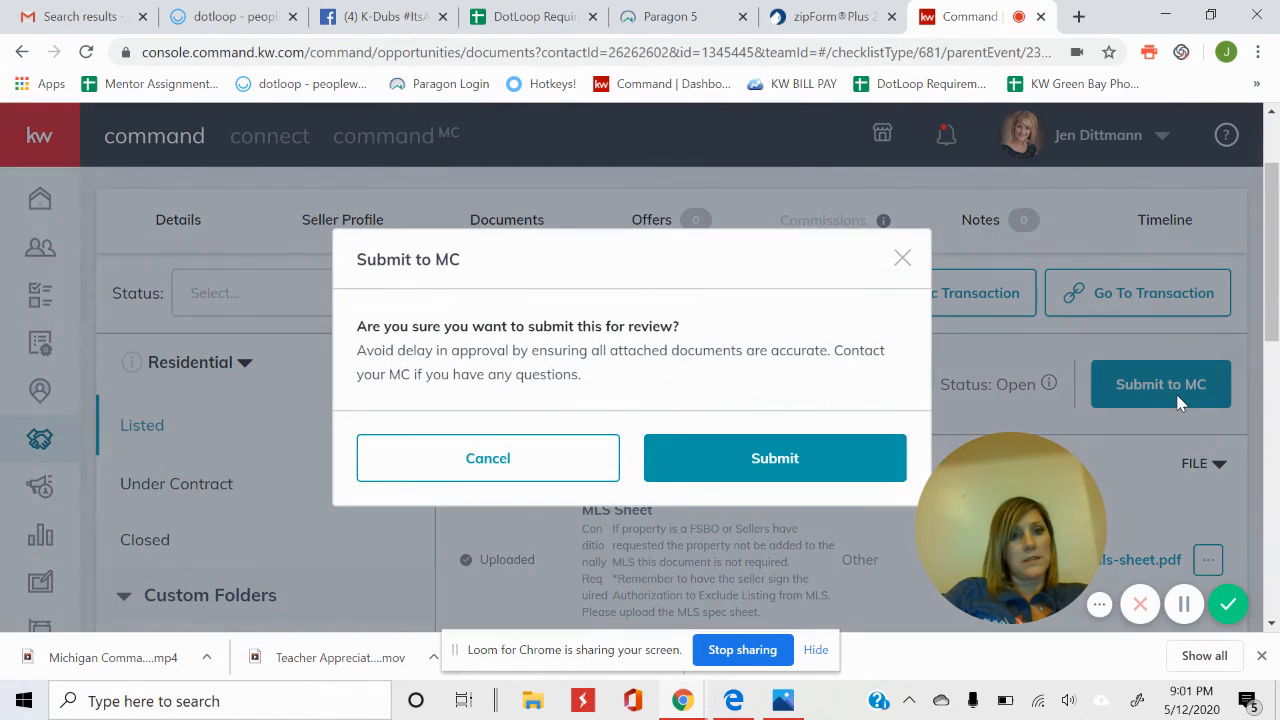
{"action": "left_click", "coordinate": [840, 459]}
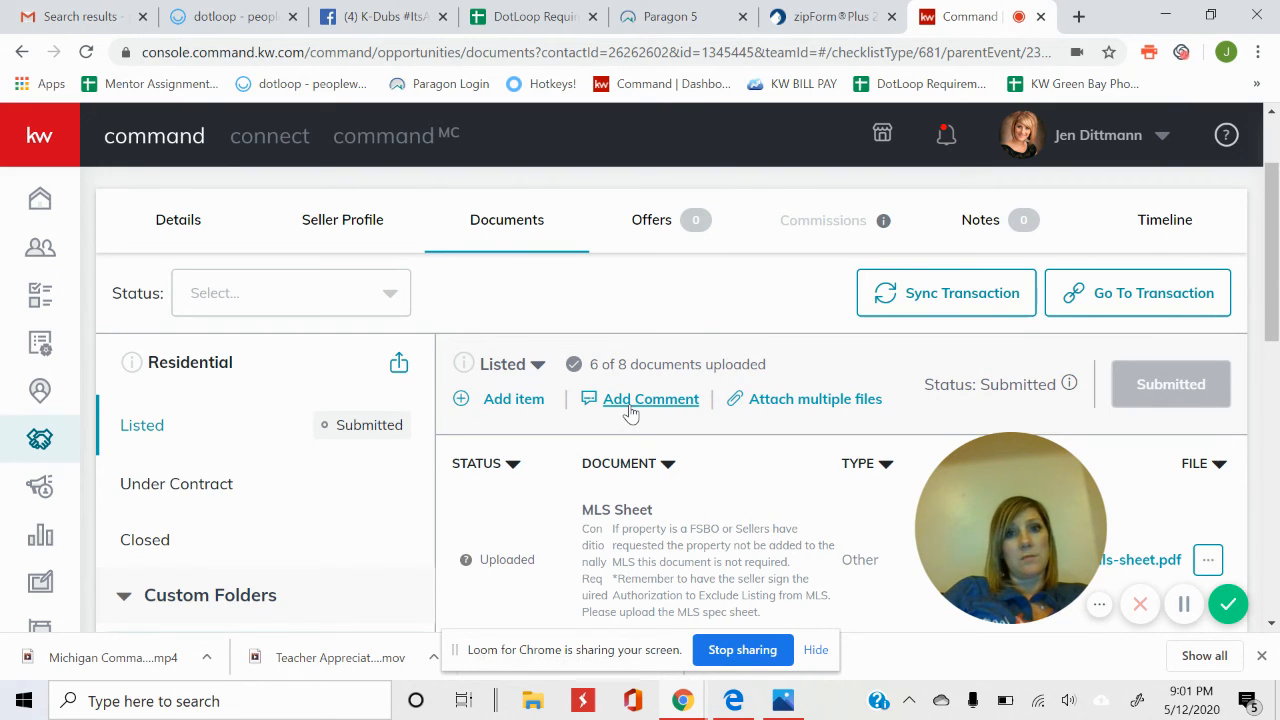
{"action": "left_click", "coordinate": [630, 400]}
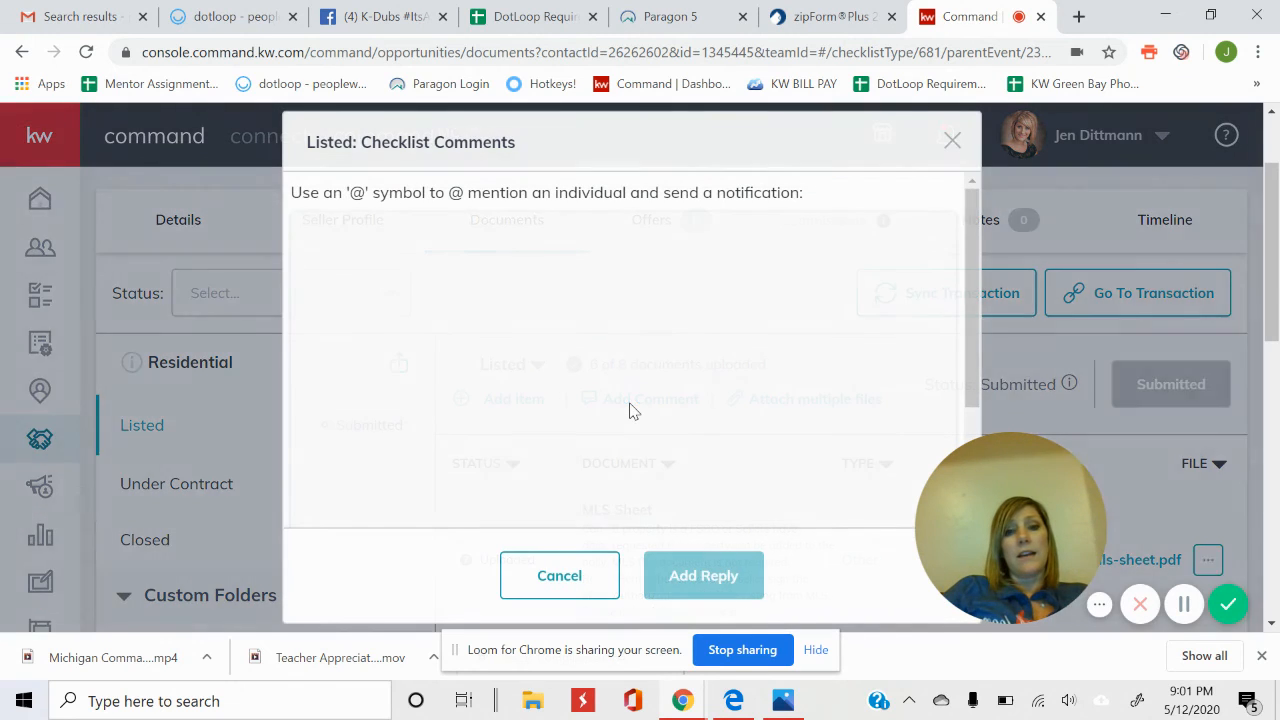
{"action": "scroll", "coordinate": [973, 254], "scroll_direction": "down", "scroll_amount": 3}
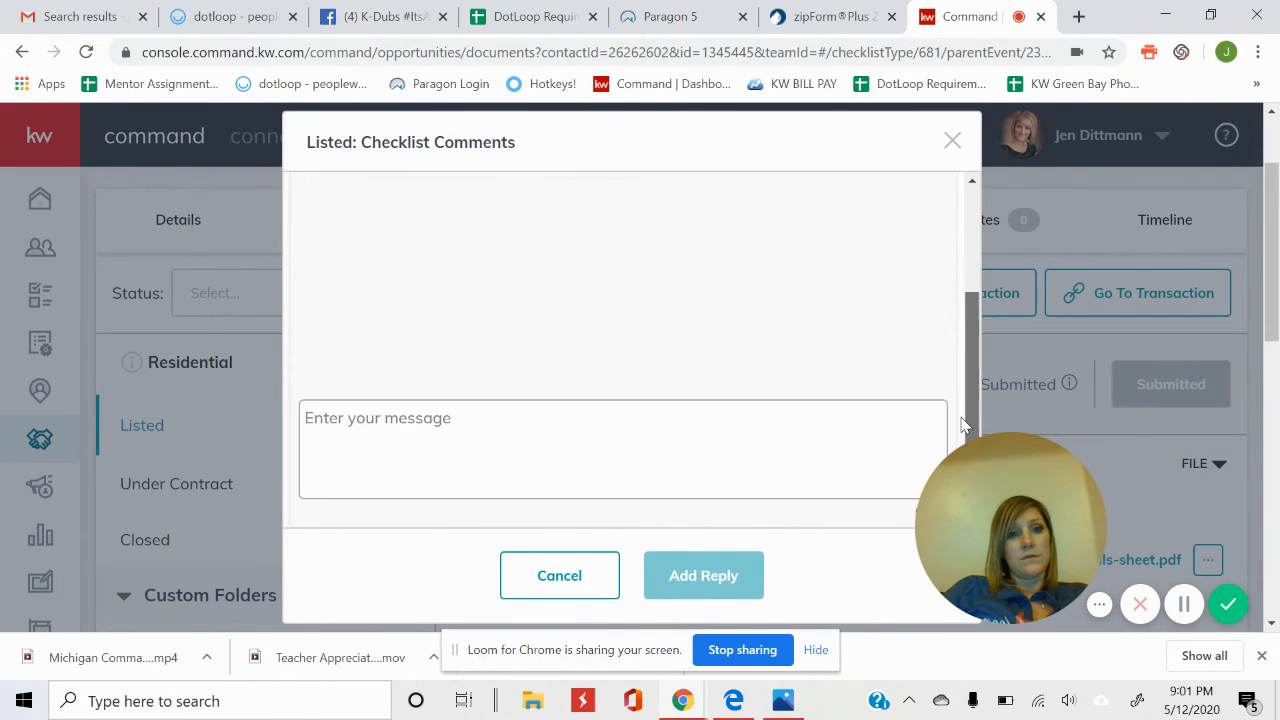
{"action": "left_click", "coordinate": [688, 423]}
{"action": "type", "text": "@"}
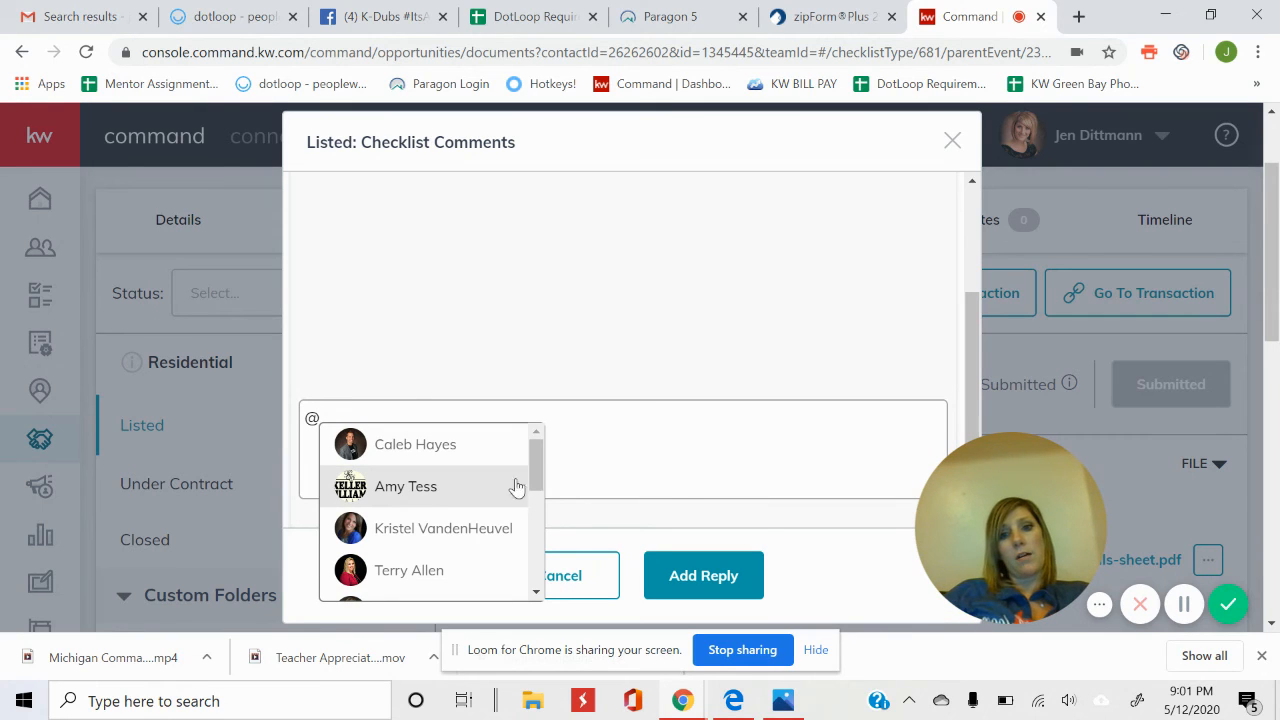
{"action": "left_click_drag", "start_coordinate": [538, 462], "coordinate": [557, 434]}
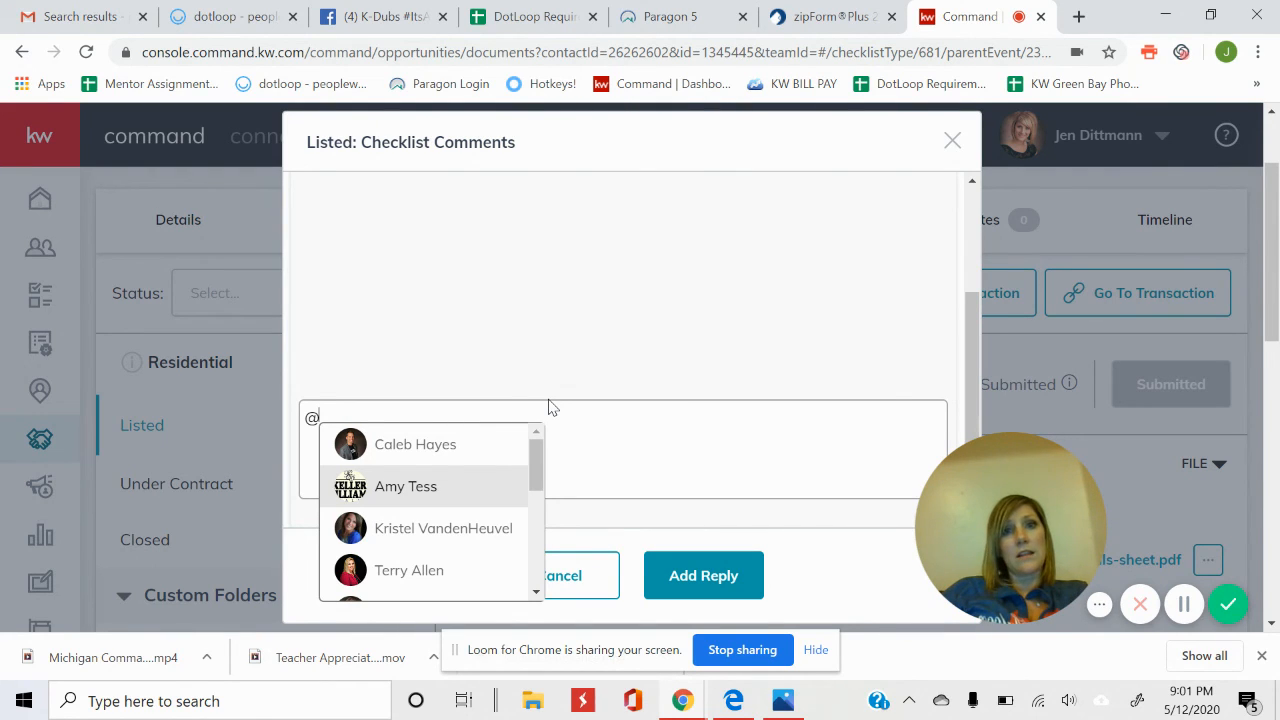
{"action": "key", "text": "BackSpace"}
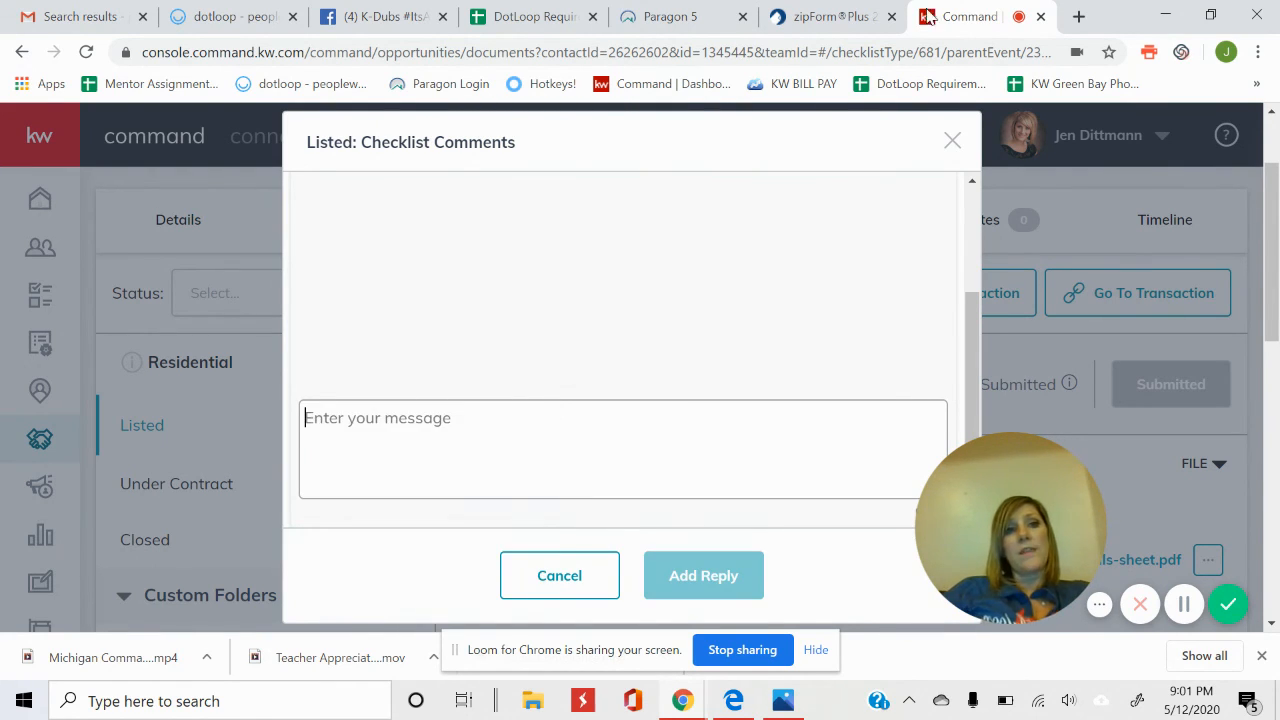
{"action": "left_click", "coordinate": [950, 140]}
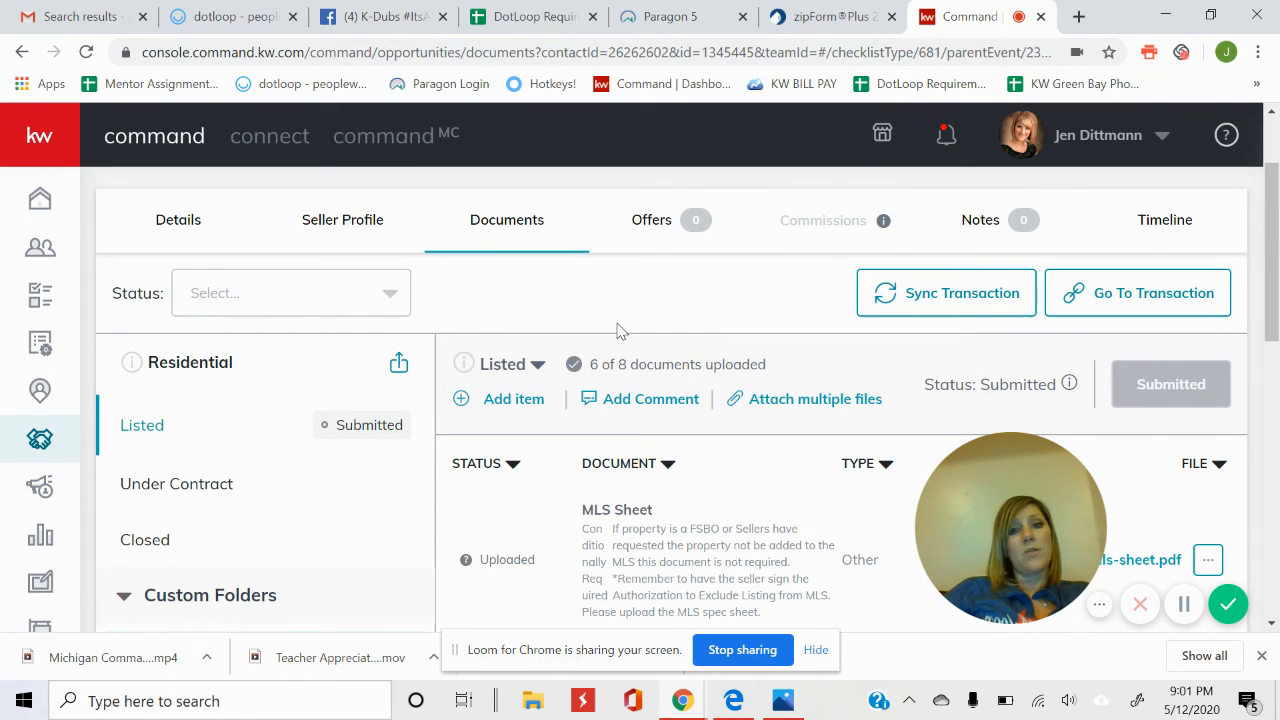
{"action": "left_click", "coordinate": [620, 408]}
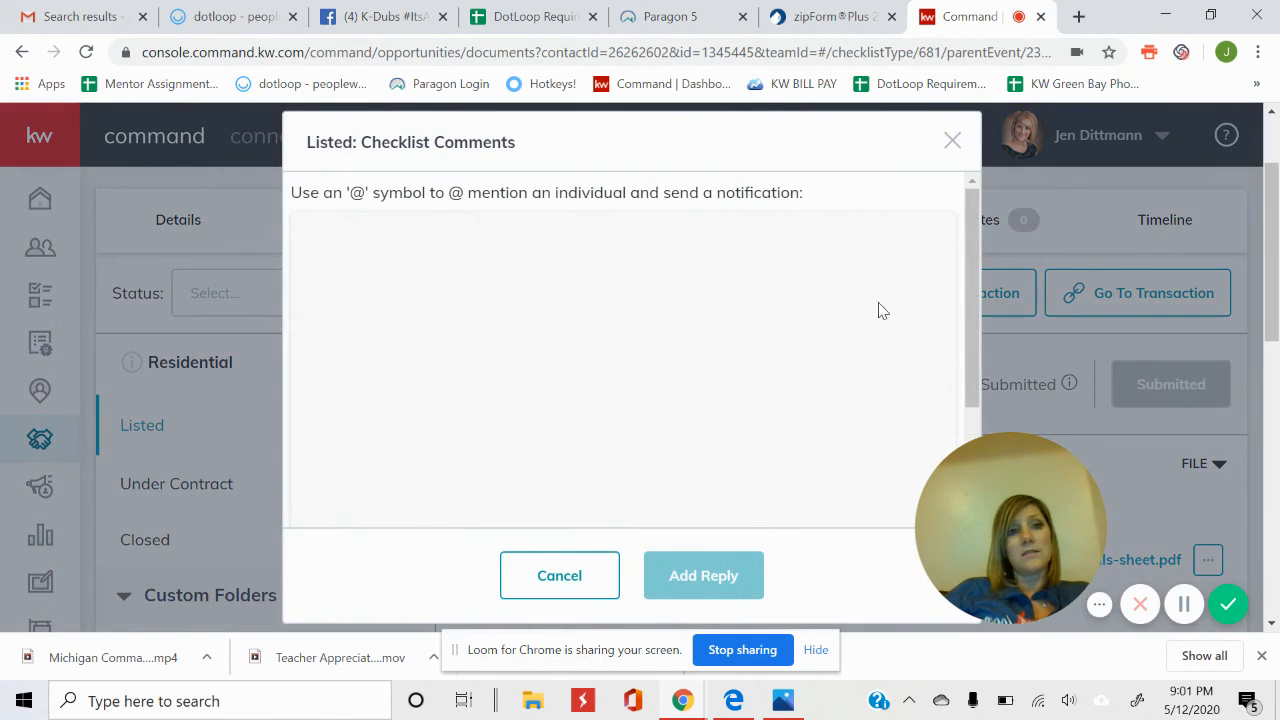
{"action": "left_click_drag", "start_coordinate": [970, 241], "coordinate": [970, 345]}
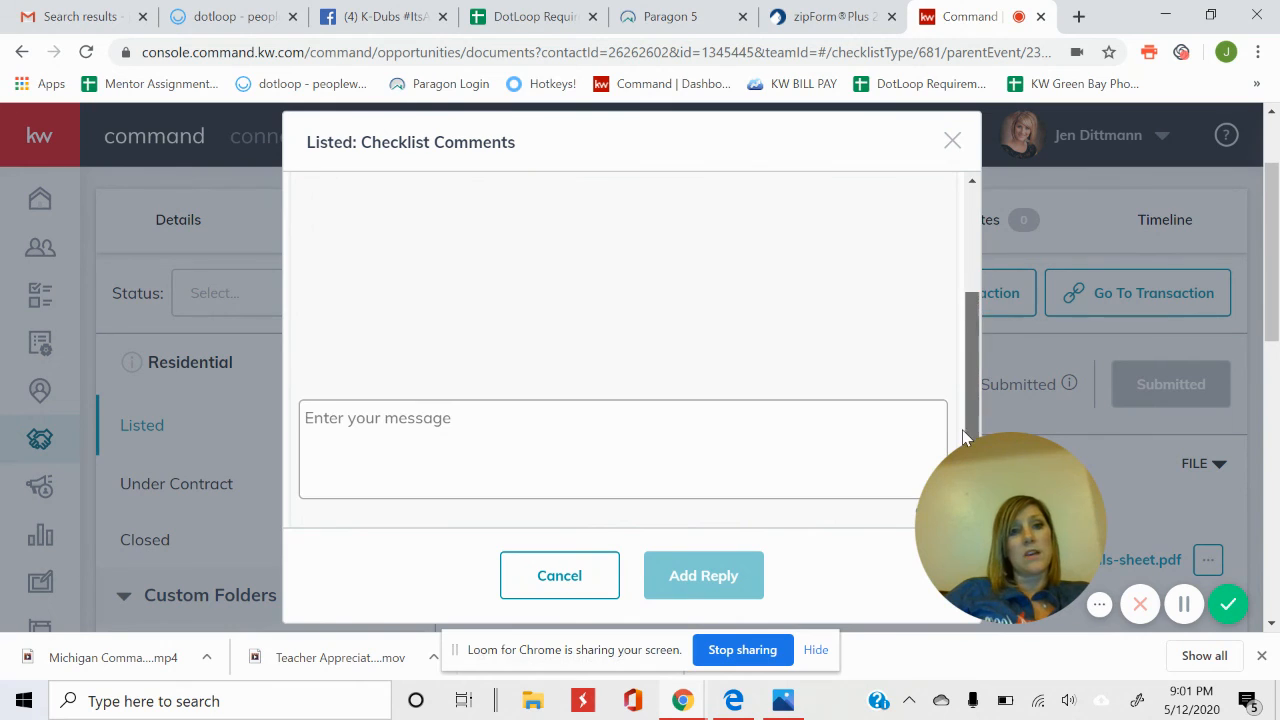
{"action": "left_click", "coordinate": [761, 438]}
{"action": "type", "text": "FSBO"}
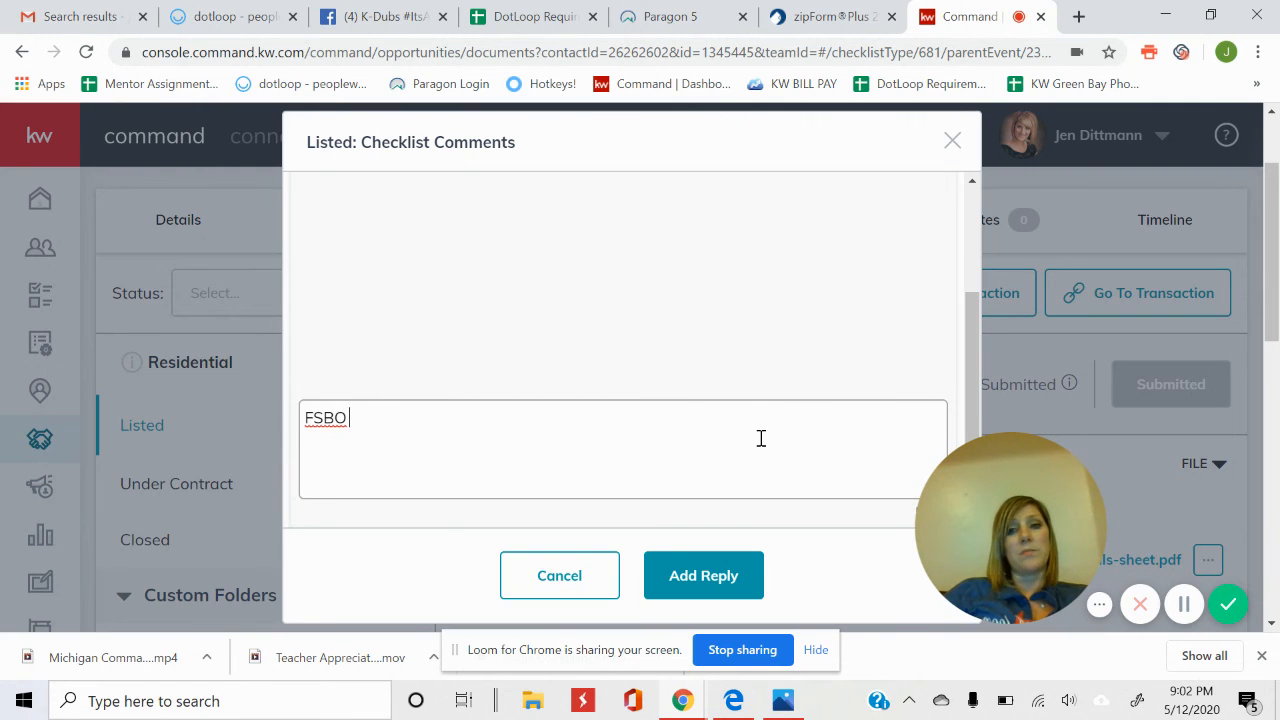
{"action": "type", "text": "@"}
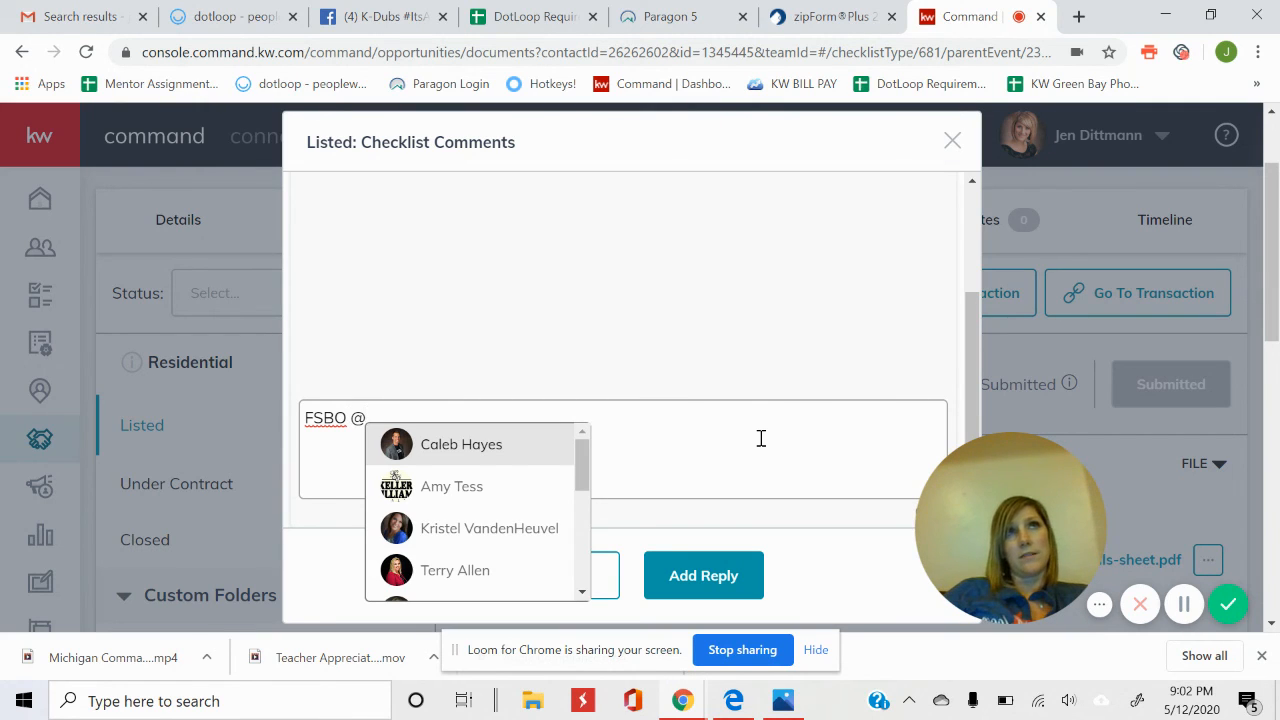
{"action": "type", "text": "j"}
{"action": "key", "text": "BackSpace"}
{"action": "key", "text": "BackSpace"}
{"action": "key", "text": "BackSpace"}
{"action": "key", "text": "BackSpace"}
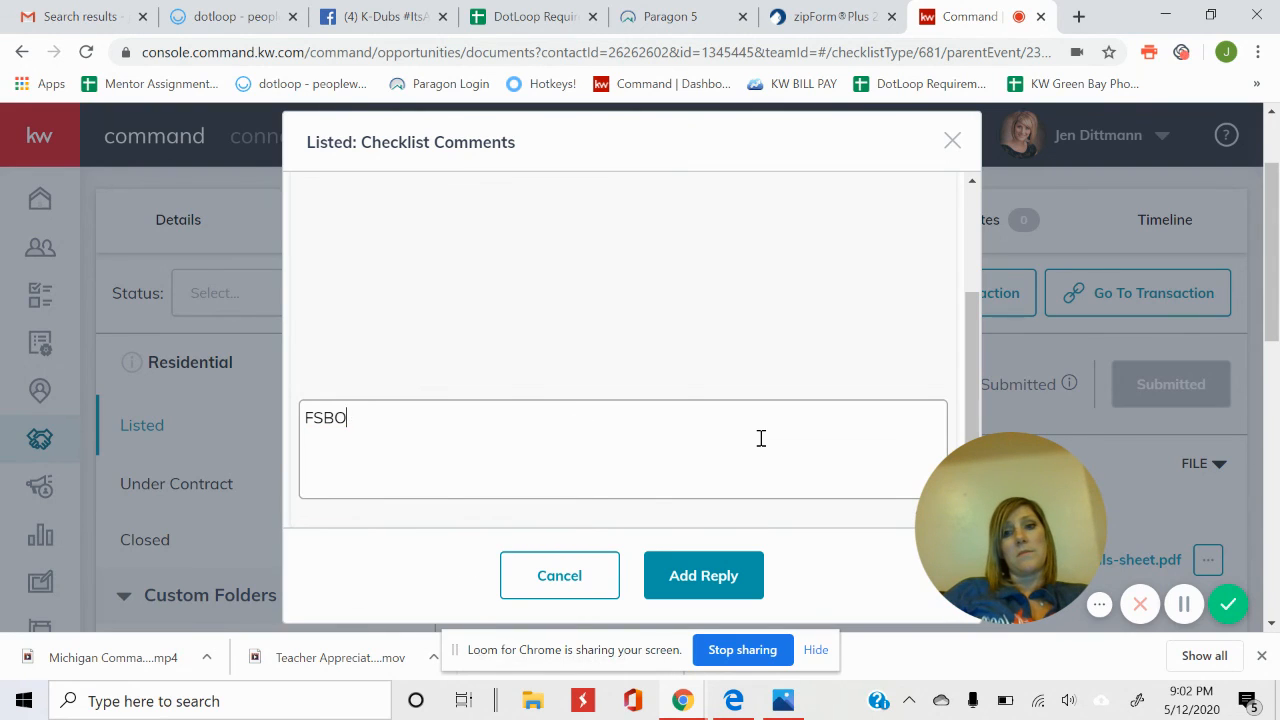
{"action": "key", "text": "BackSpace"}
{"action": "key", "text": "BackSpace"}
{"action": "key", "text": "BackSpace"}
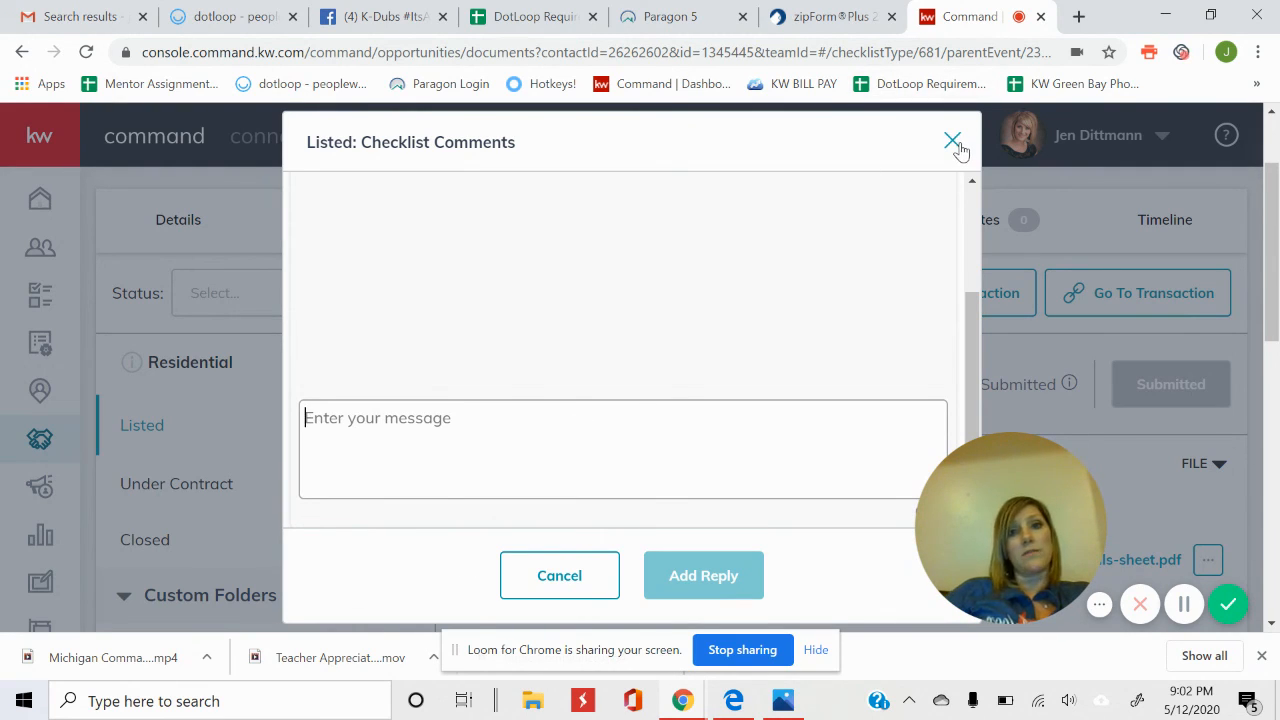
{"action": "left_click_drag", "start_coordinate": [966, 379], "coordinate": [966, 272]}
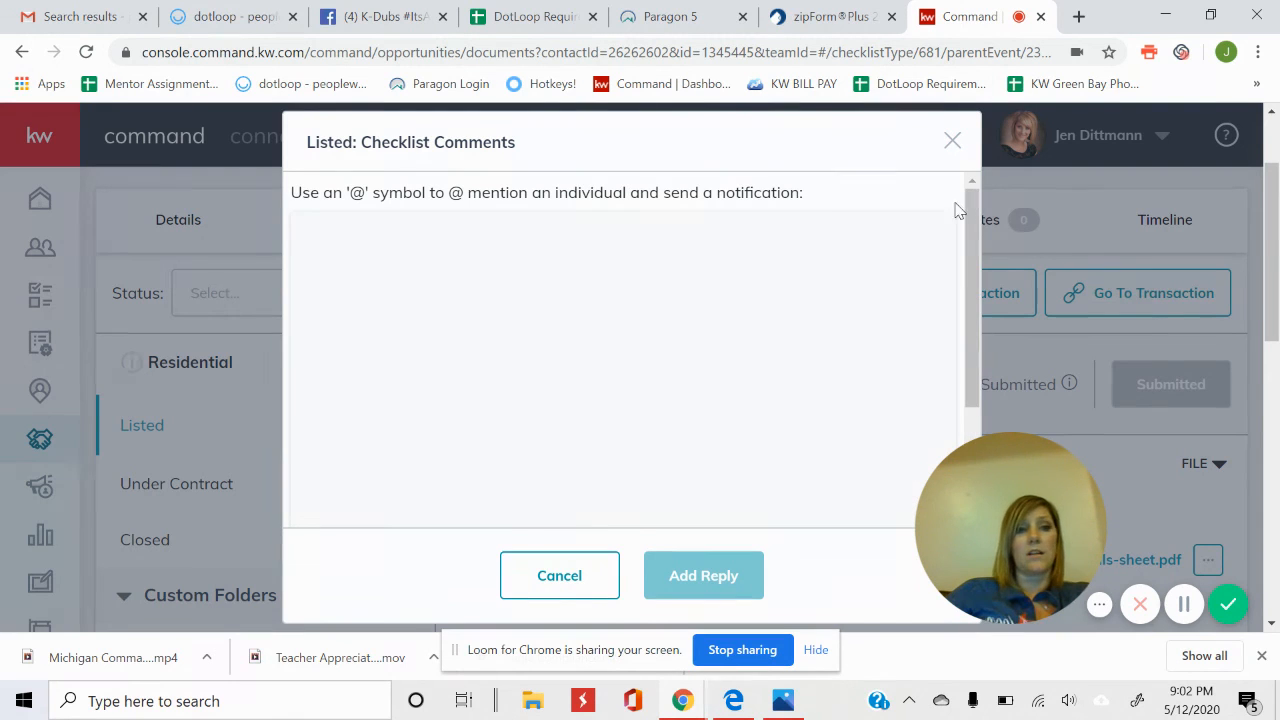
{"action": "left_click", "coordinate": [953, 145]}
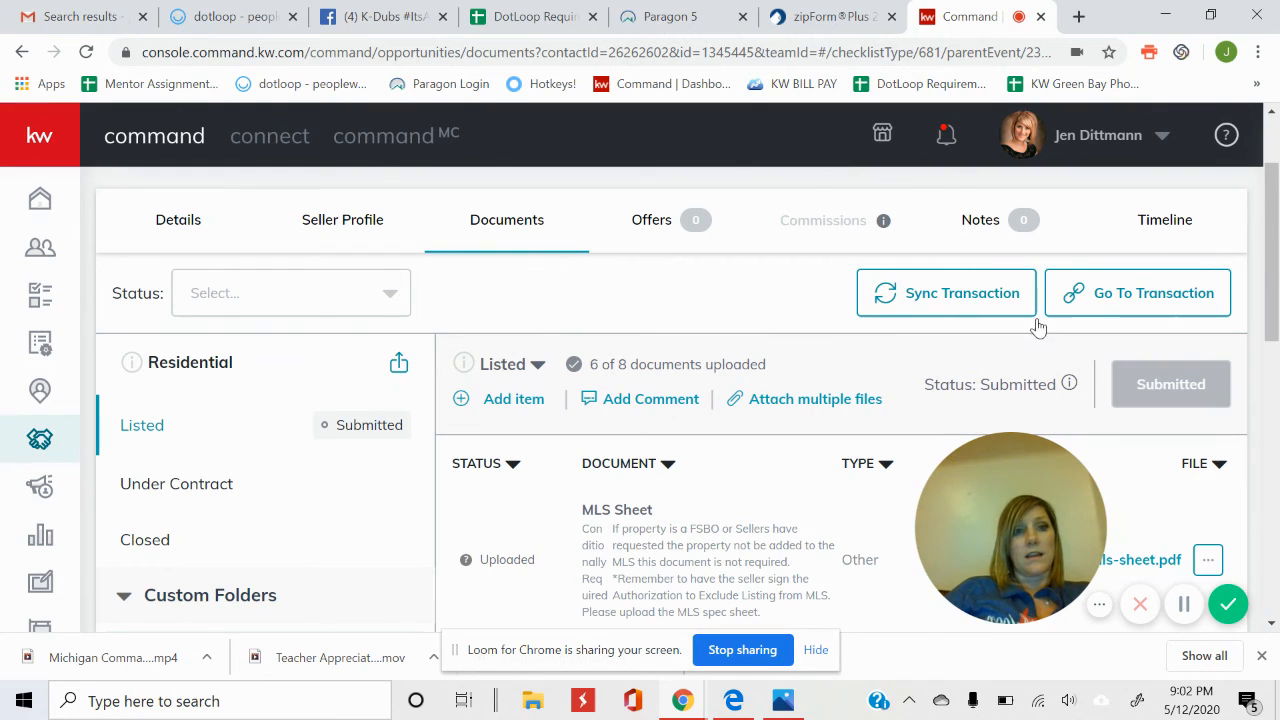
Switch to the Residential Under Contract checklist and review its 0 of 10 required documents.
{"action": "left_click_drag", "start_coordinate": [1270, 190], "coordinate": [1274, 250]}
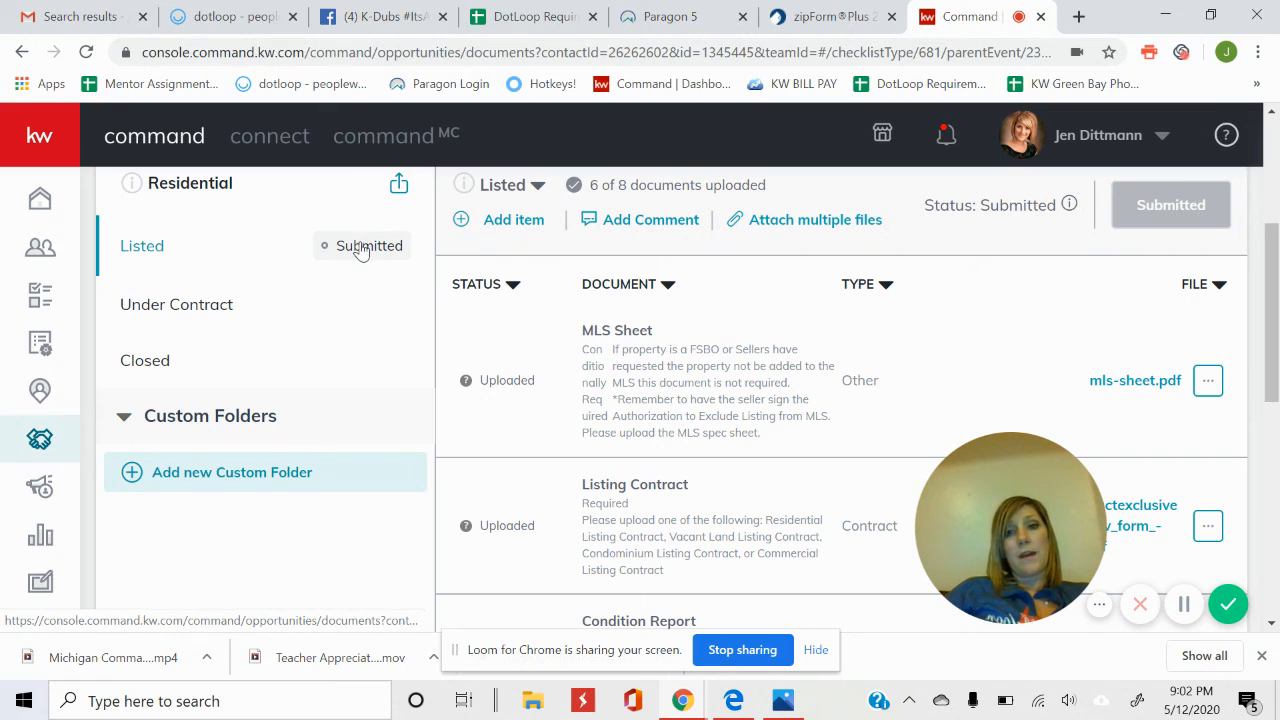
{"action": "left_click", "coordinate": [212, 310]}
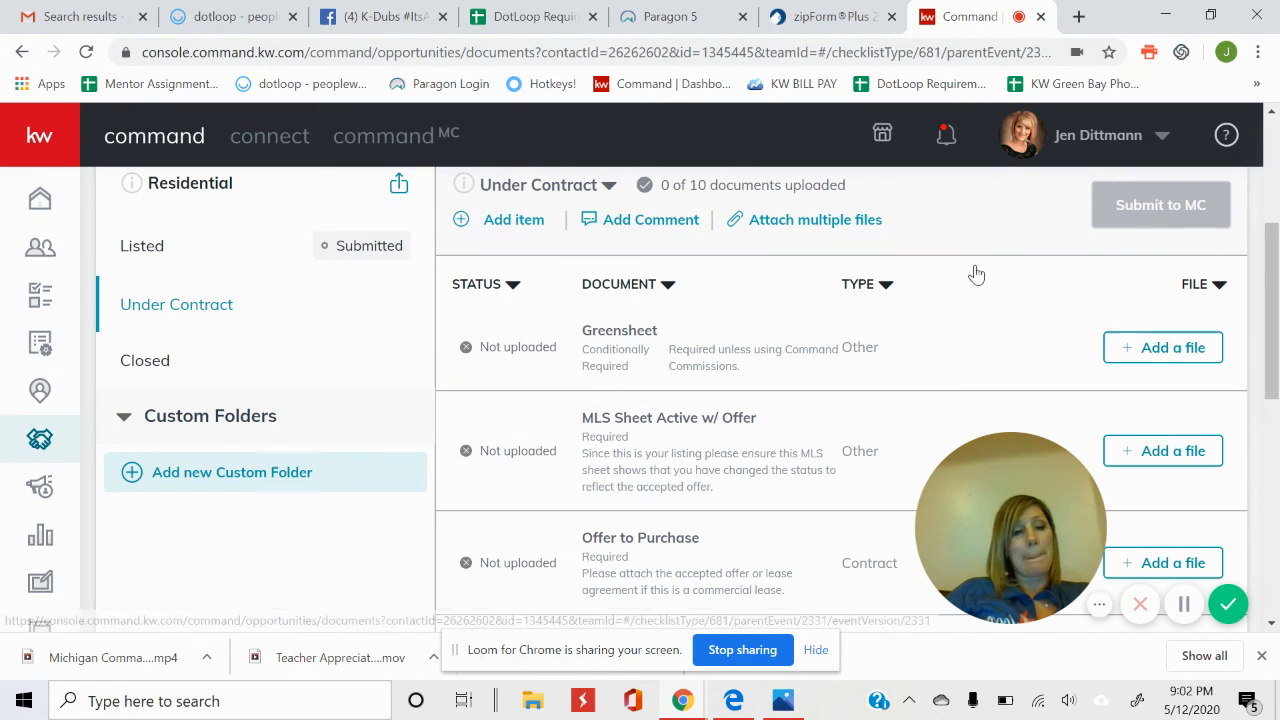
{"action": "mouse_move", "coordinate": [1275, 267]}
{"action": "left_mouse_down"}
{"action": "mouse_move", "coordinate": [1276, 176]}
{"action": "mouse_move", "coordinate": [1276, 265]}
{"action": "left_mouse_up"}
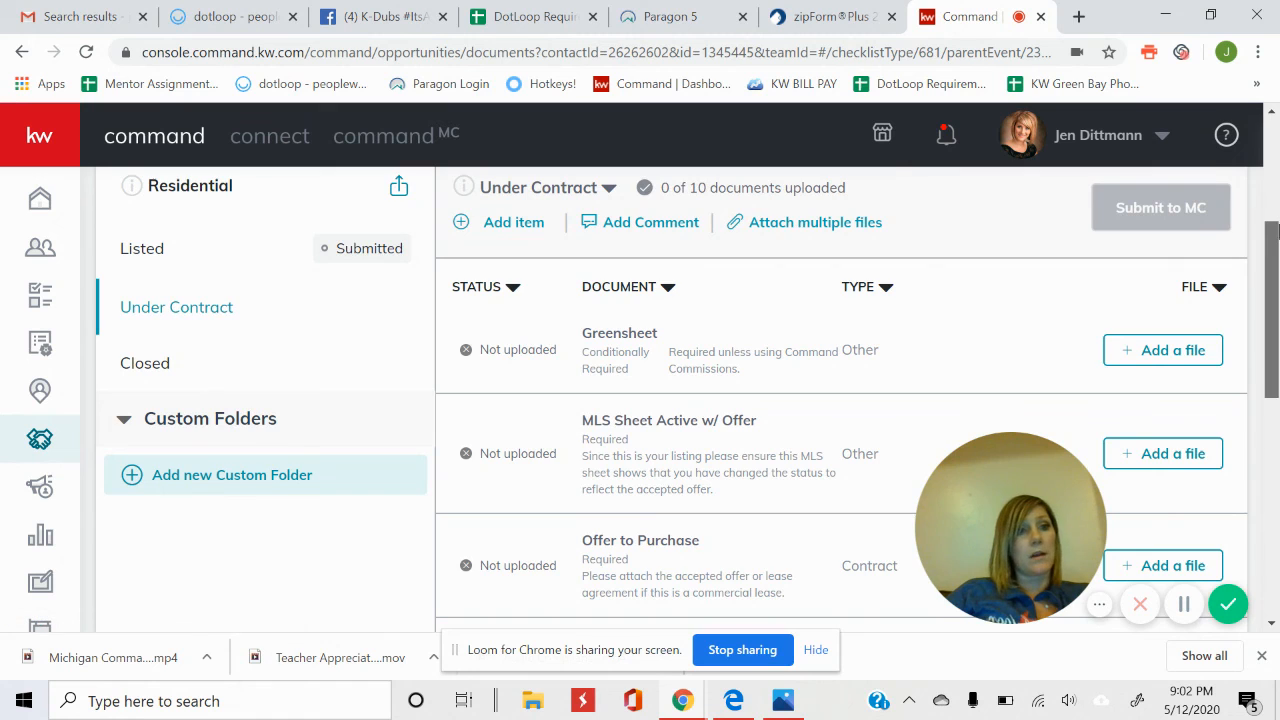
{"action": "left_click_drag", "start_coordinate": [1275, 232], "coordinate": [1276, 100]}
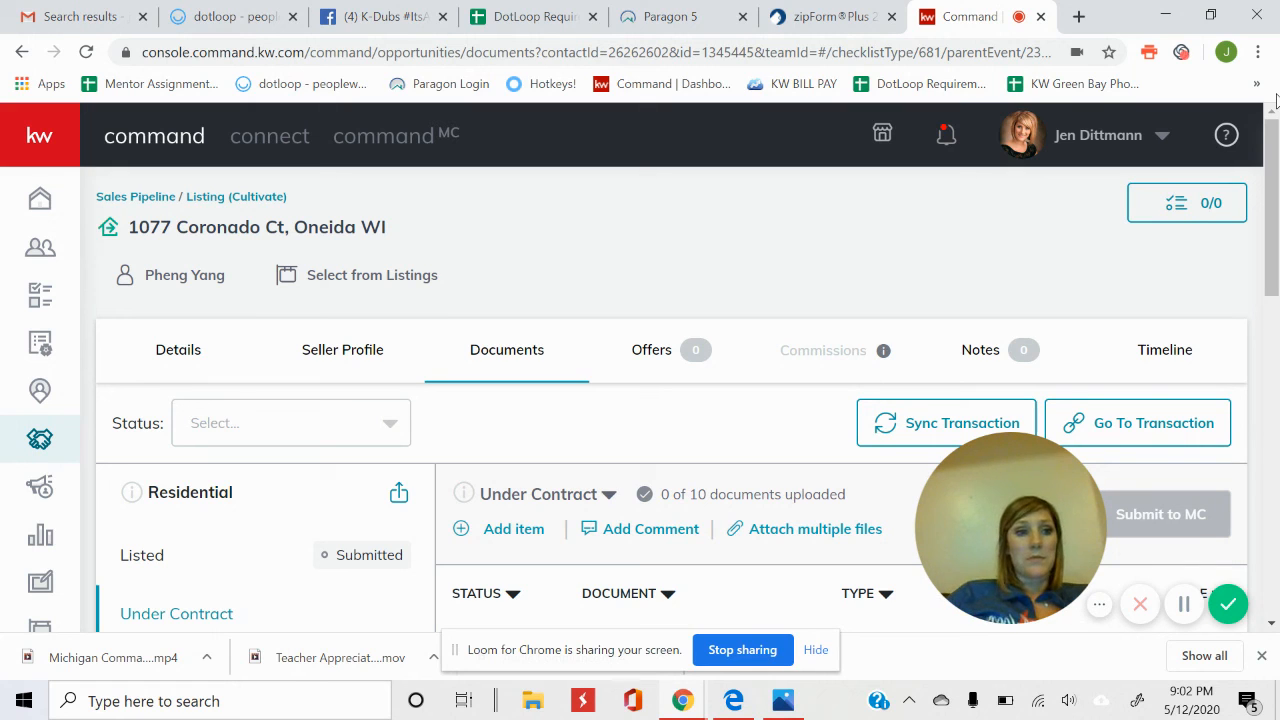
{"action": "left_click_drag", "start_coordinate": [1275, 188], "coordinate": [1276, 230]}
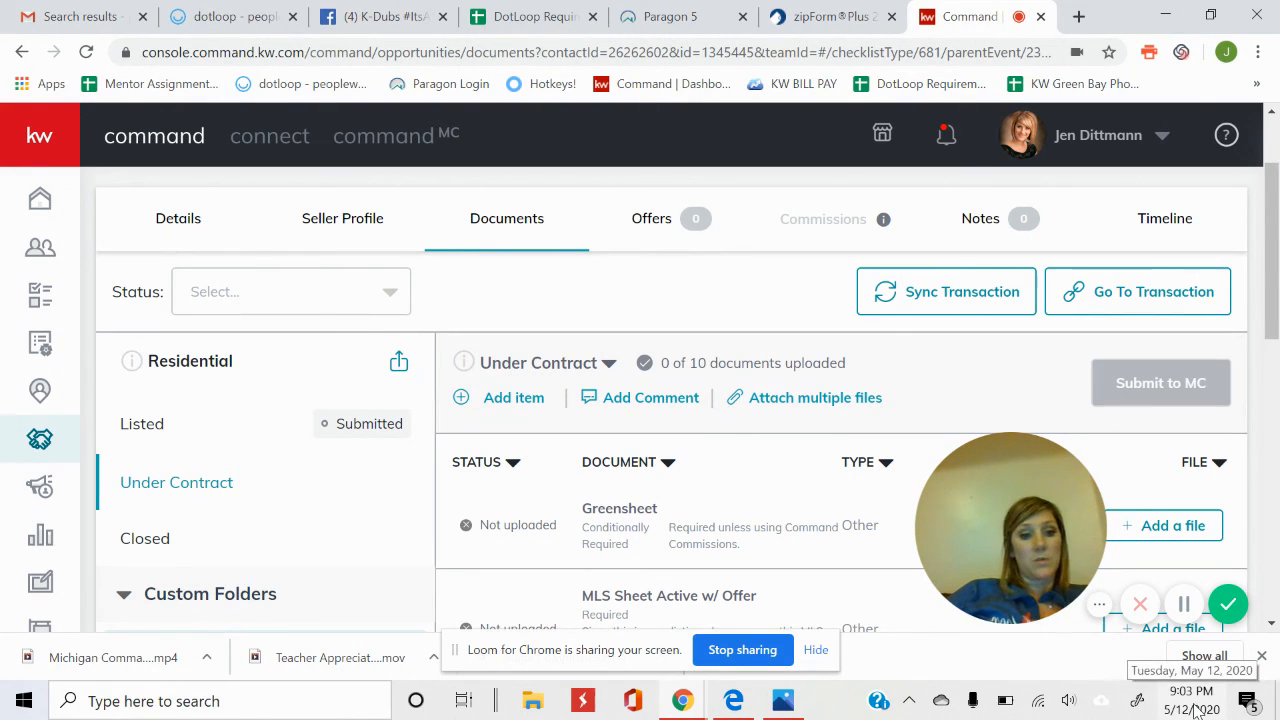
{"action": "mouse_move", "coordinate": [1099, 468]}
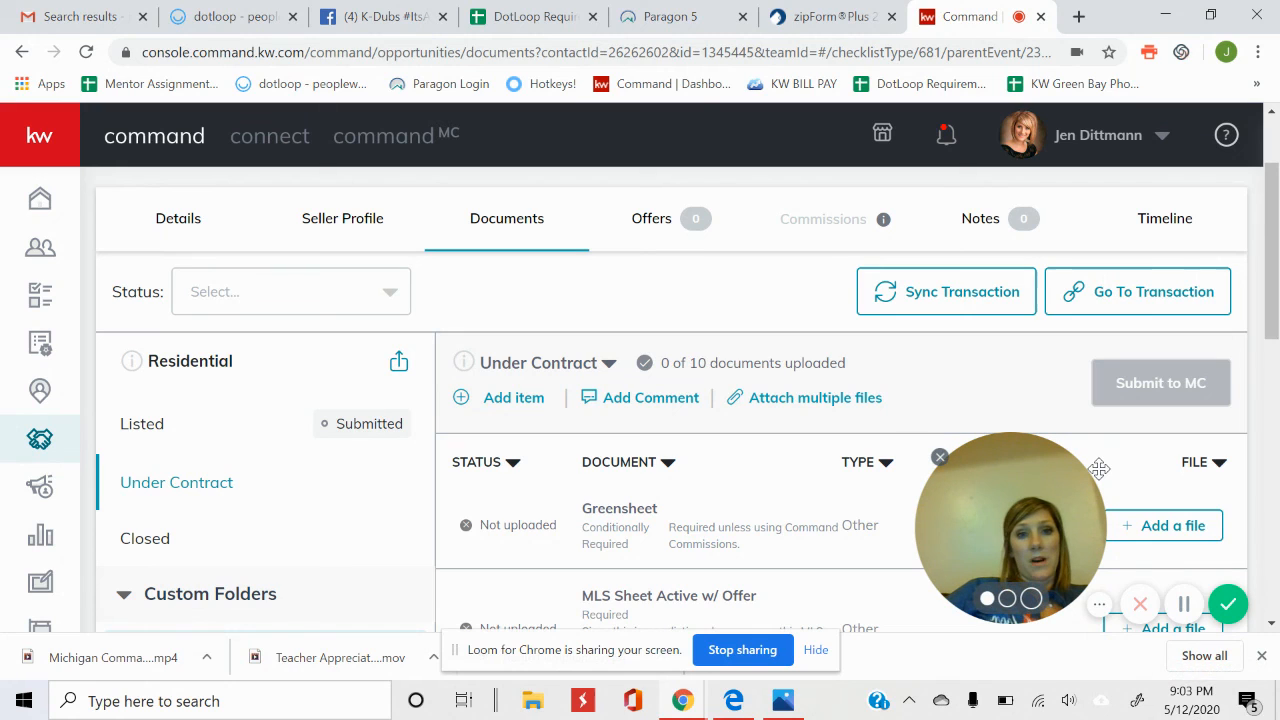